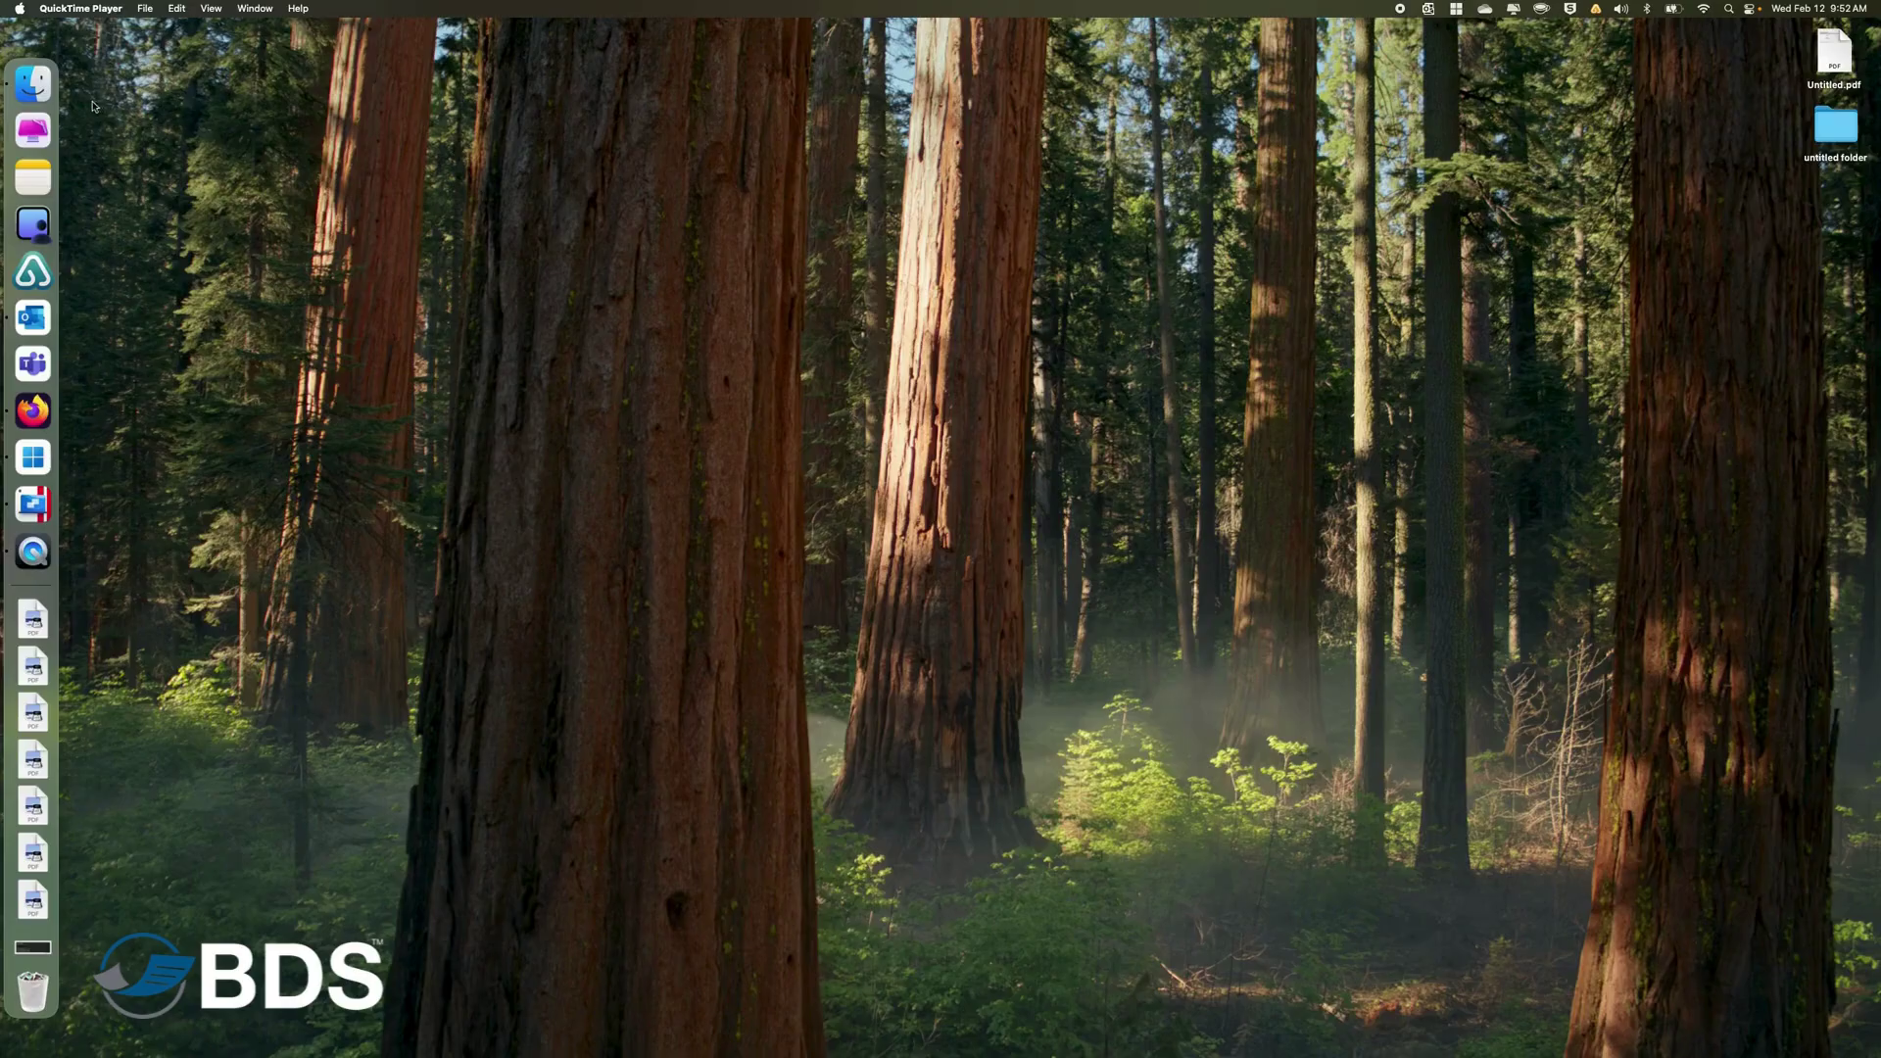
Open a Finder window on the Mac's top-level location, showing Macintosh HD and Network.
{"action": "left_click", "coordinate": [35, 92]}
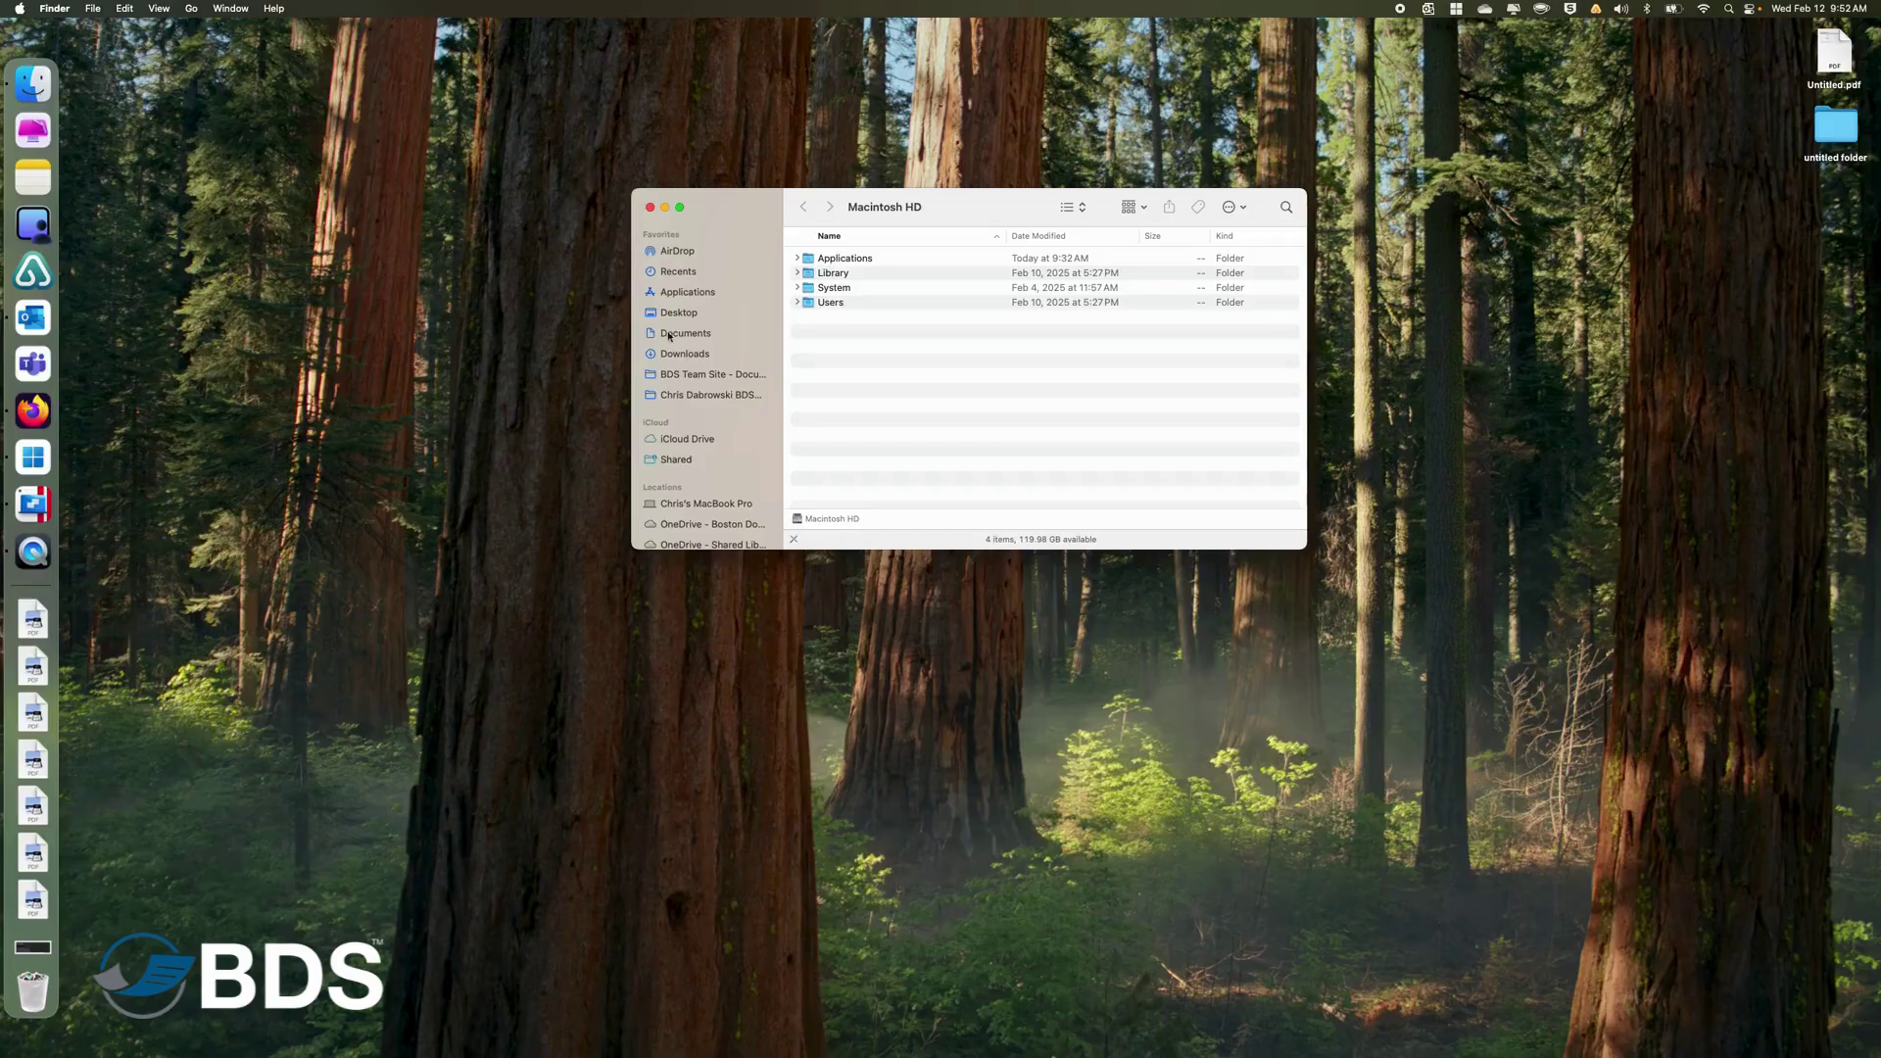
{"action": "left_click", "coordinate": [691, 507]}
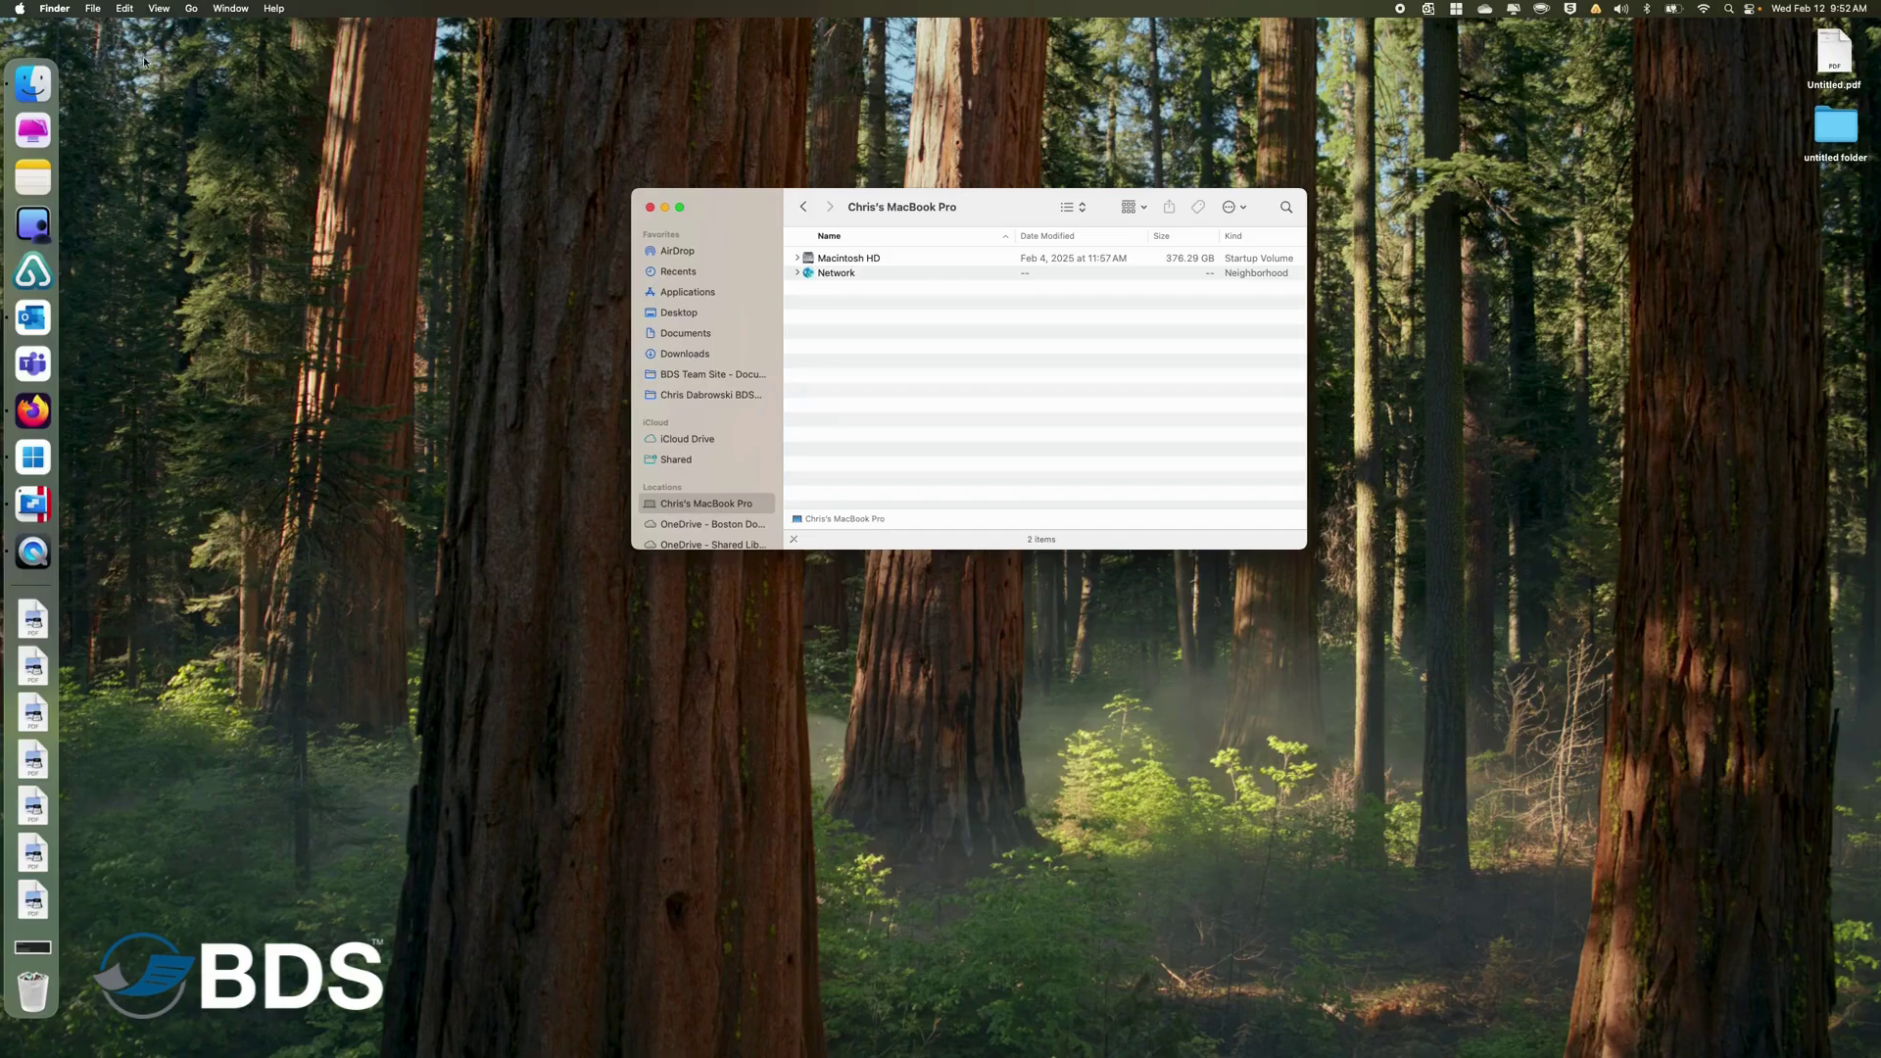
{"action": "left_click", "coordinate": [57, 10]}
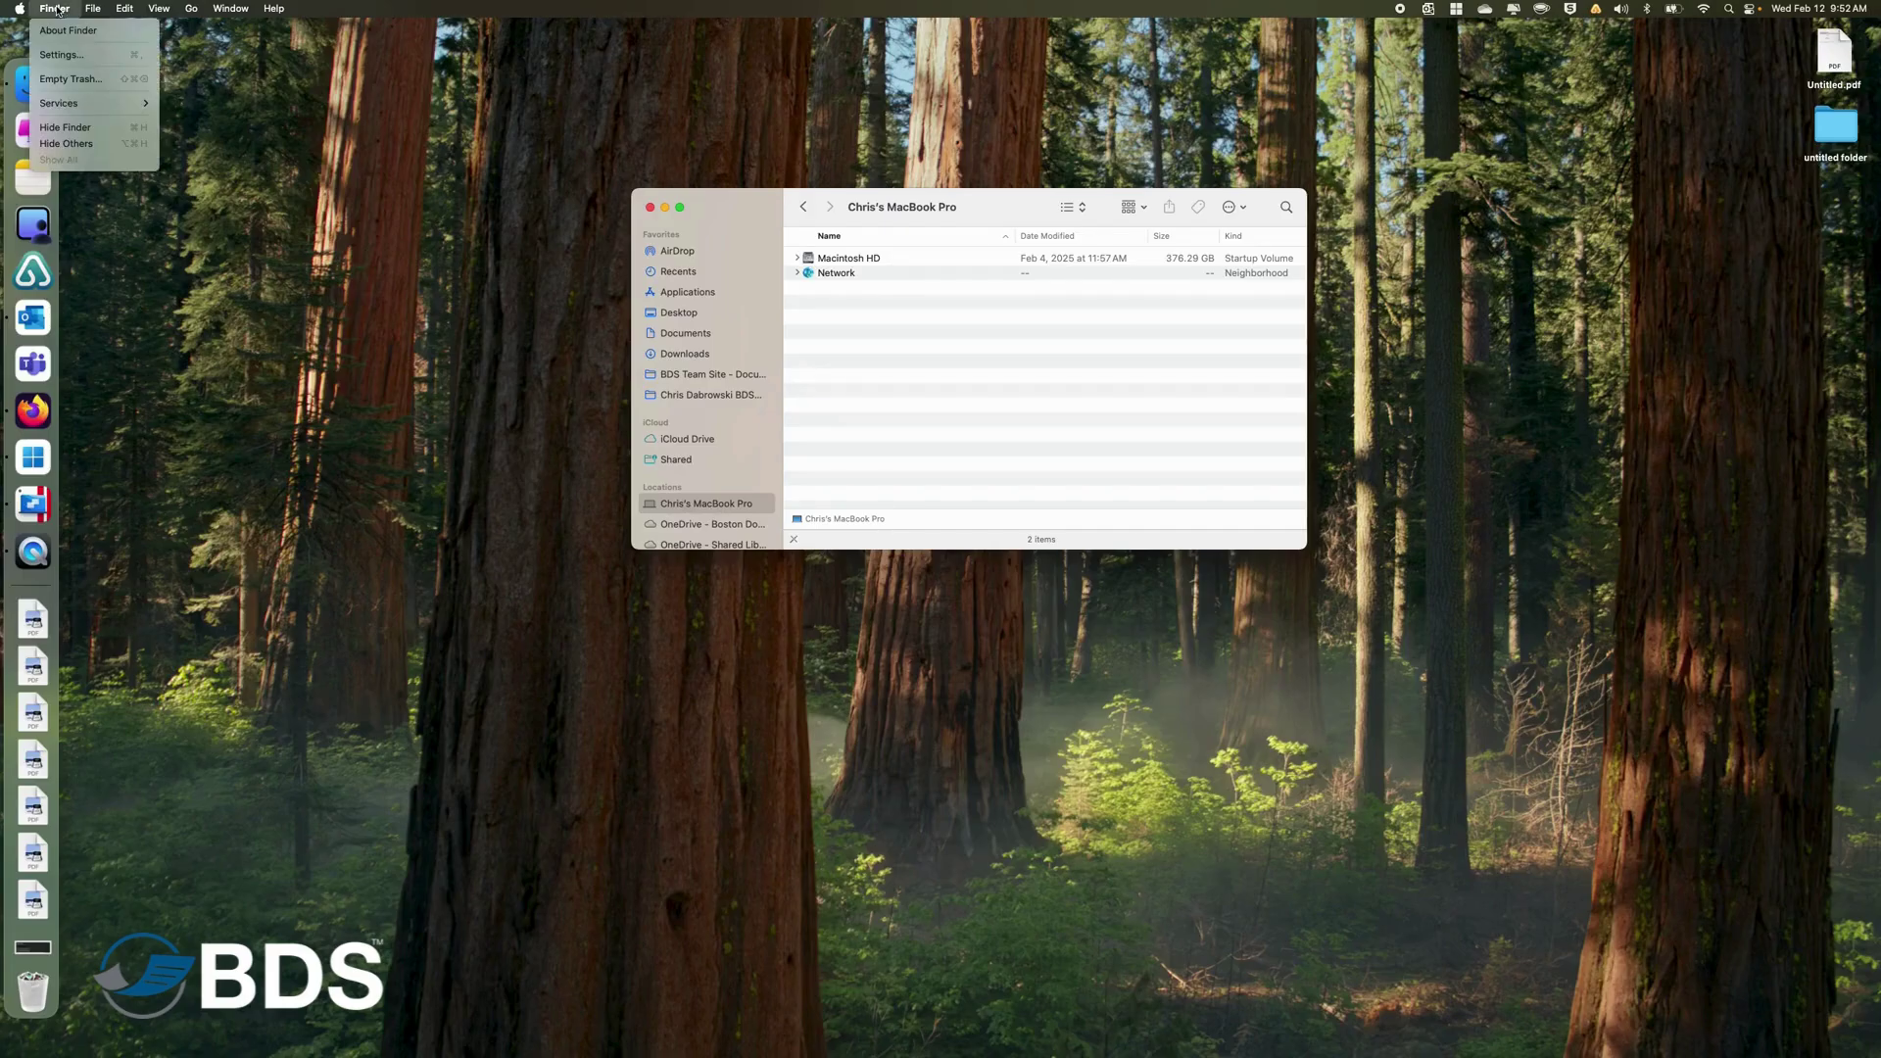
{"action": "left_click", "coordinate": [54, 56]}
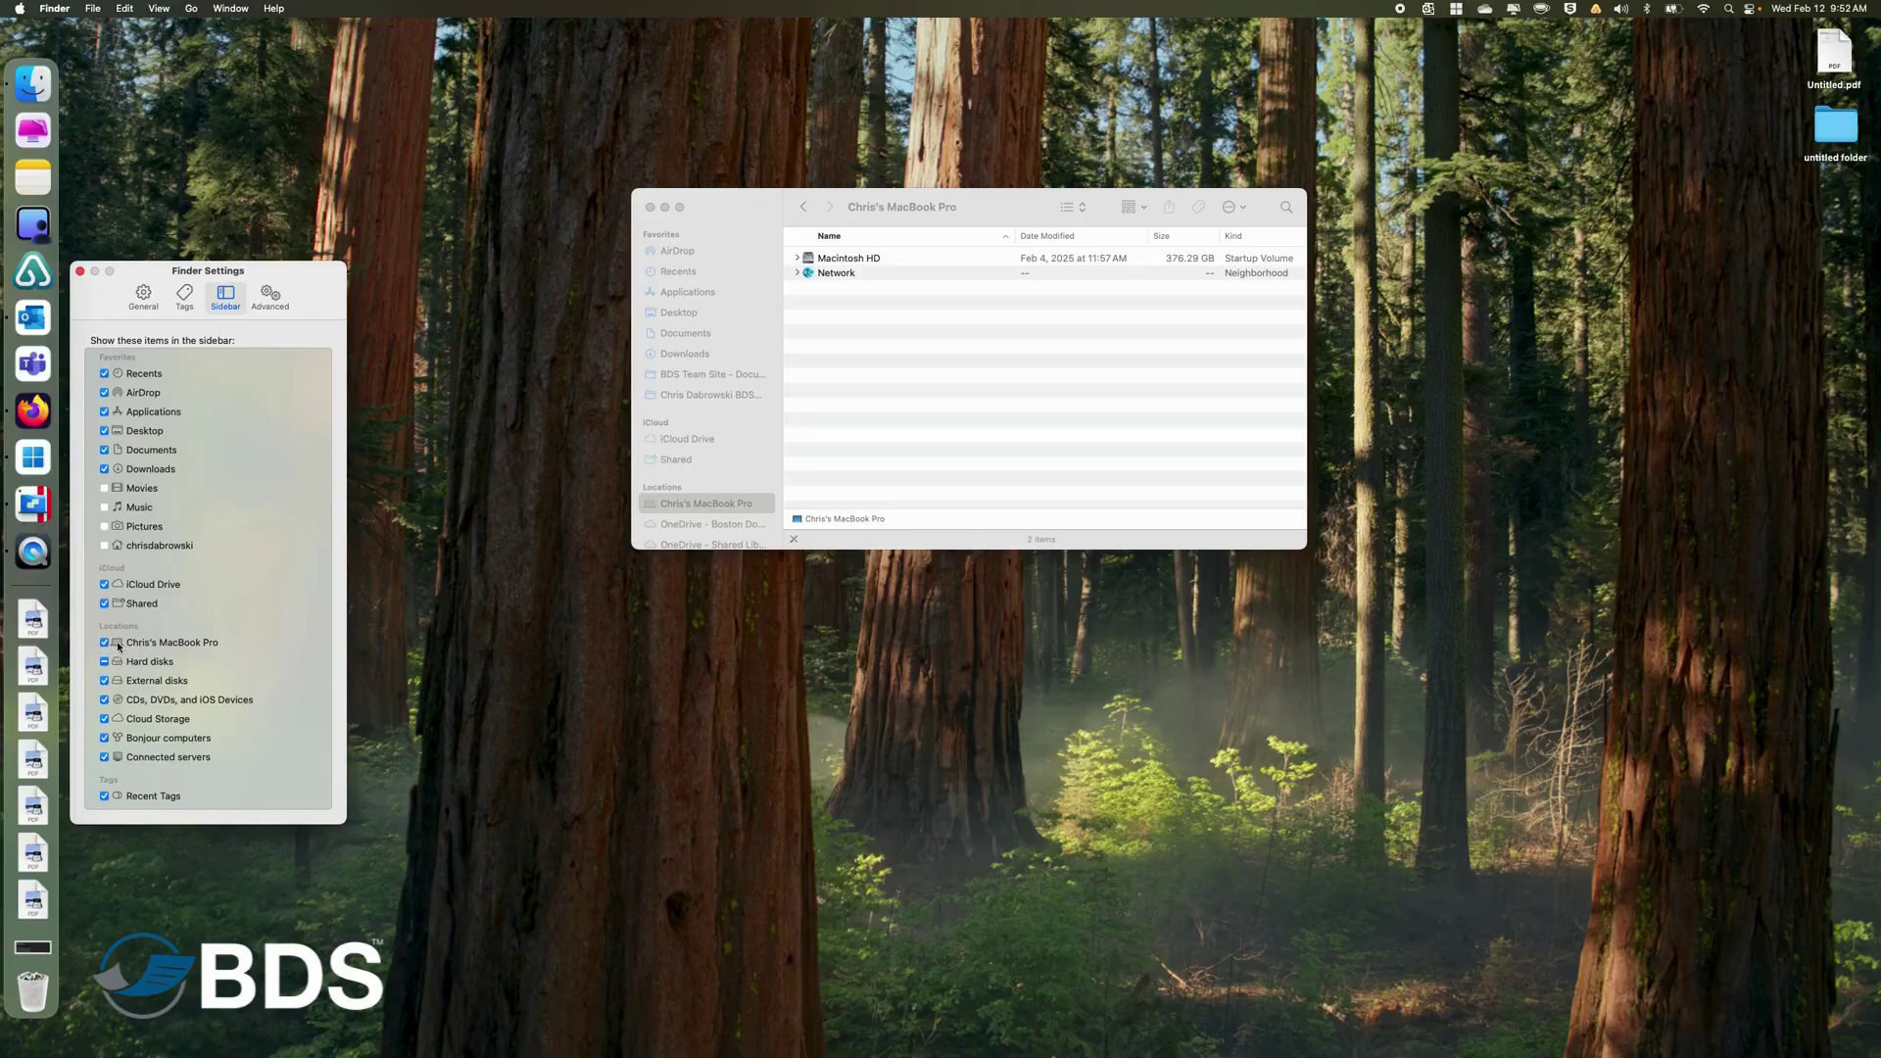
{"action": "left_click", "coordinate": [79, 271]}
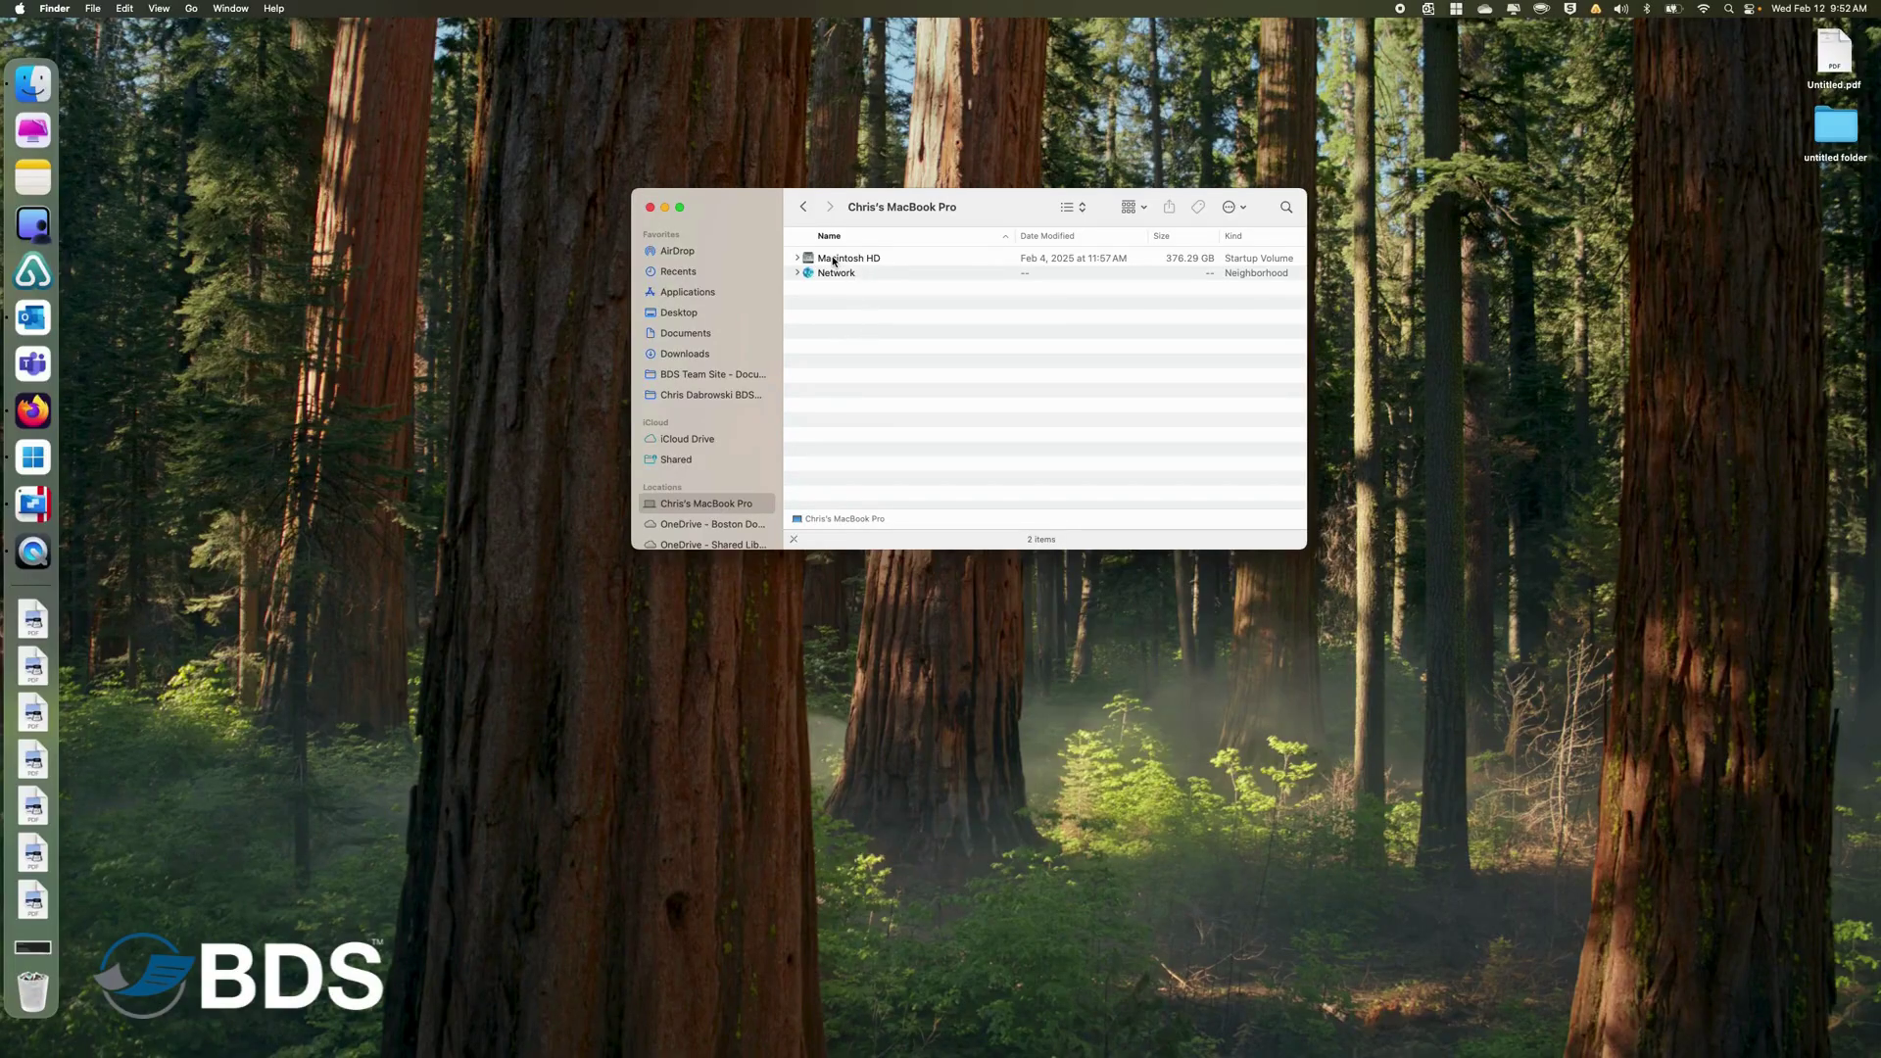
Go to the user's home folder through Macintosh HD > Users.
{"action": "double_click", "coordinate": [833, 260]}
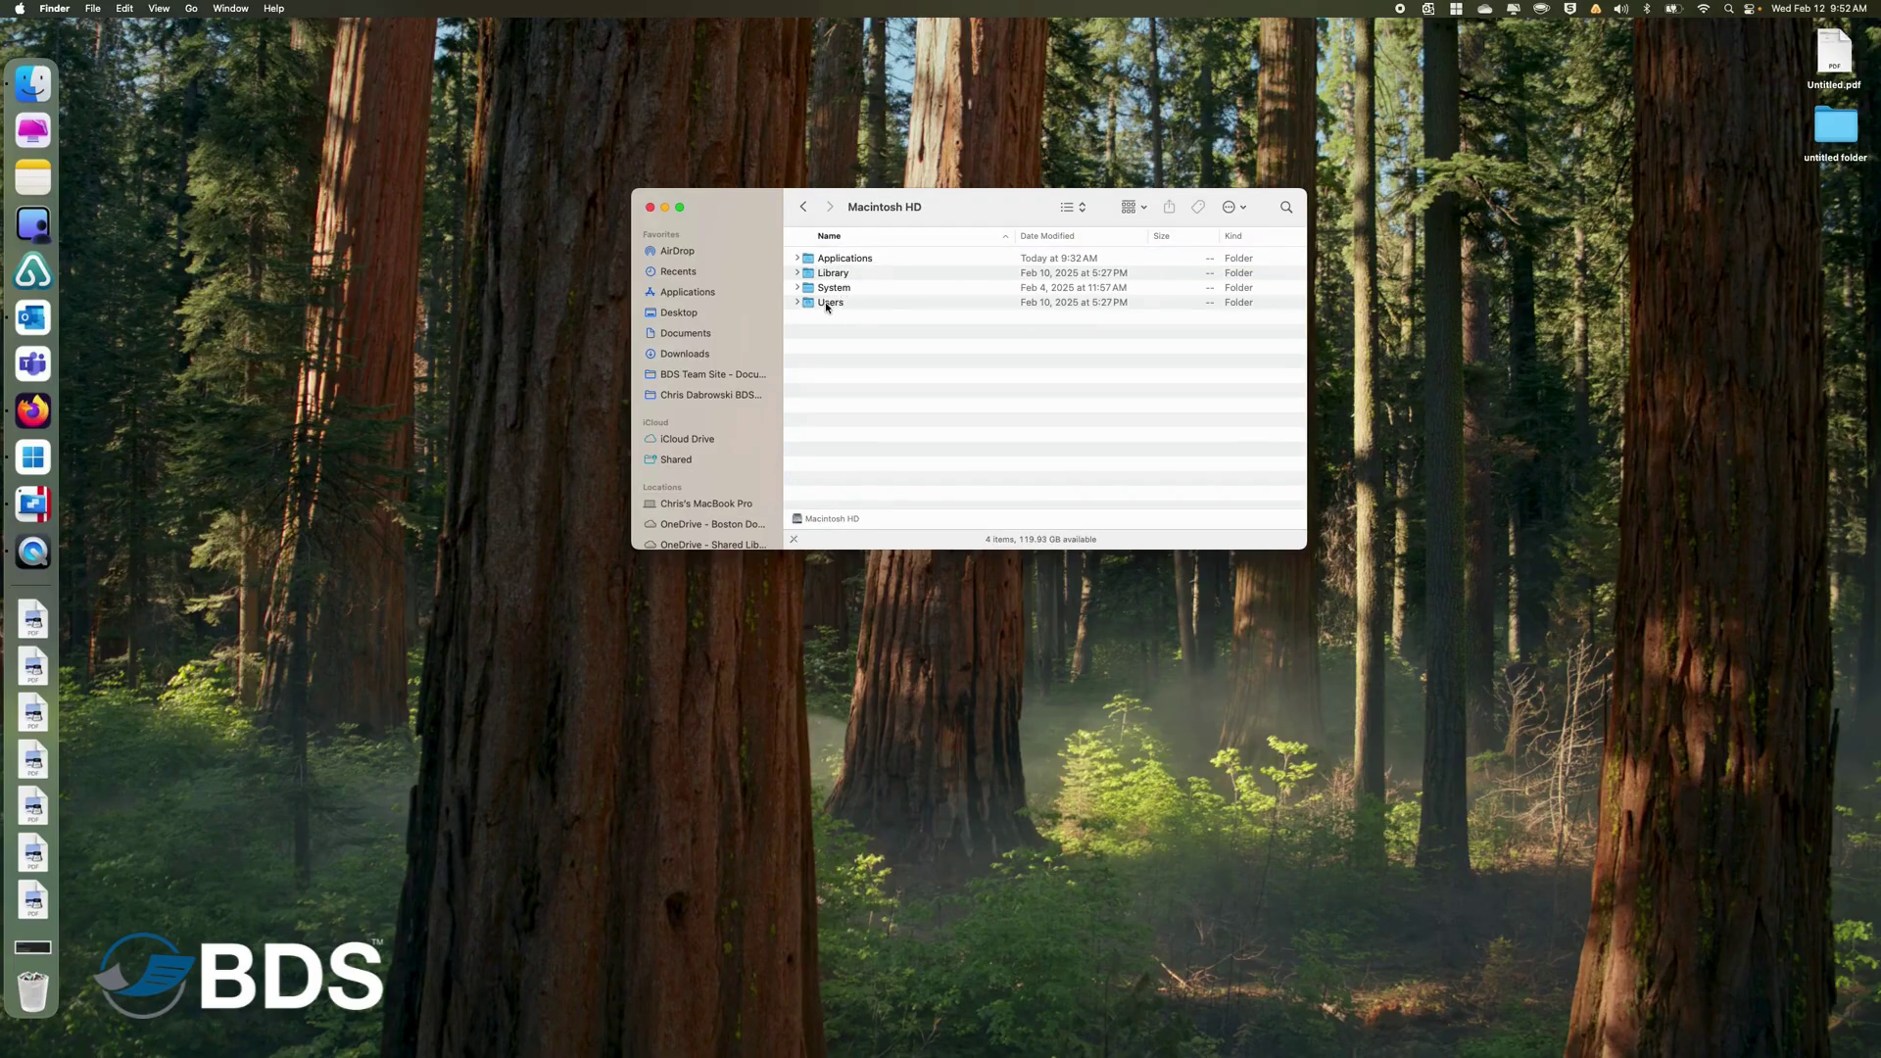
{"action": "double_click", "coordinate": [826, 304]}
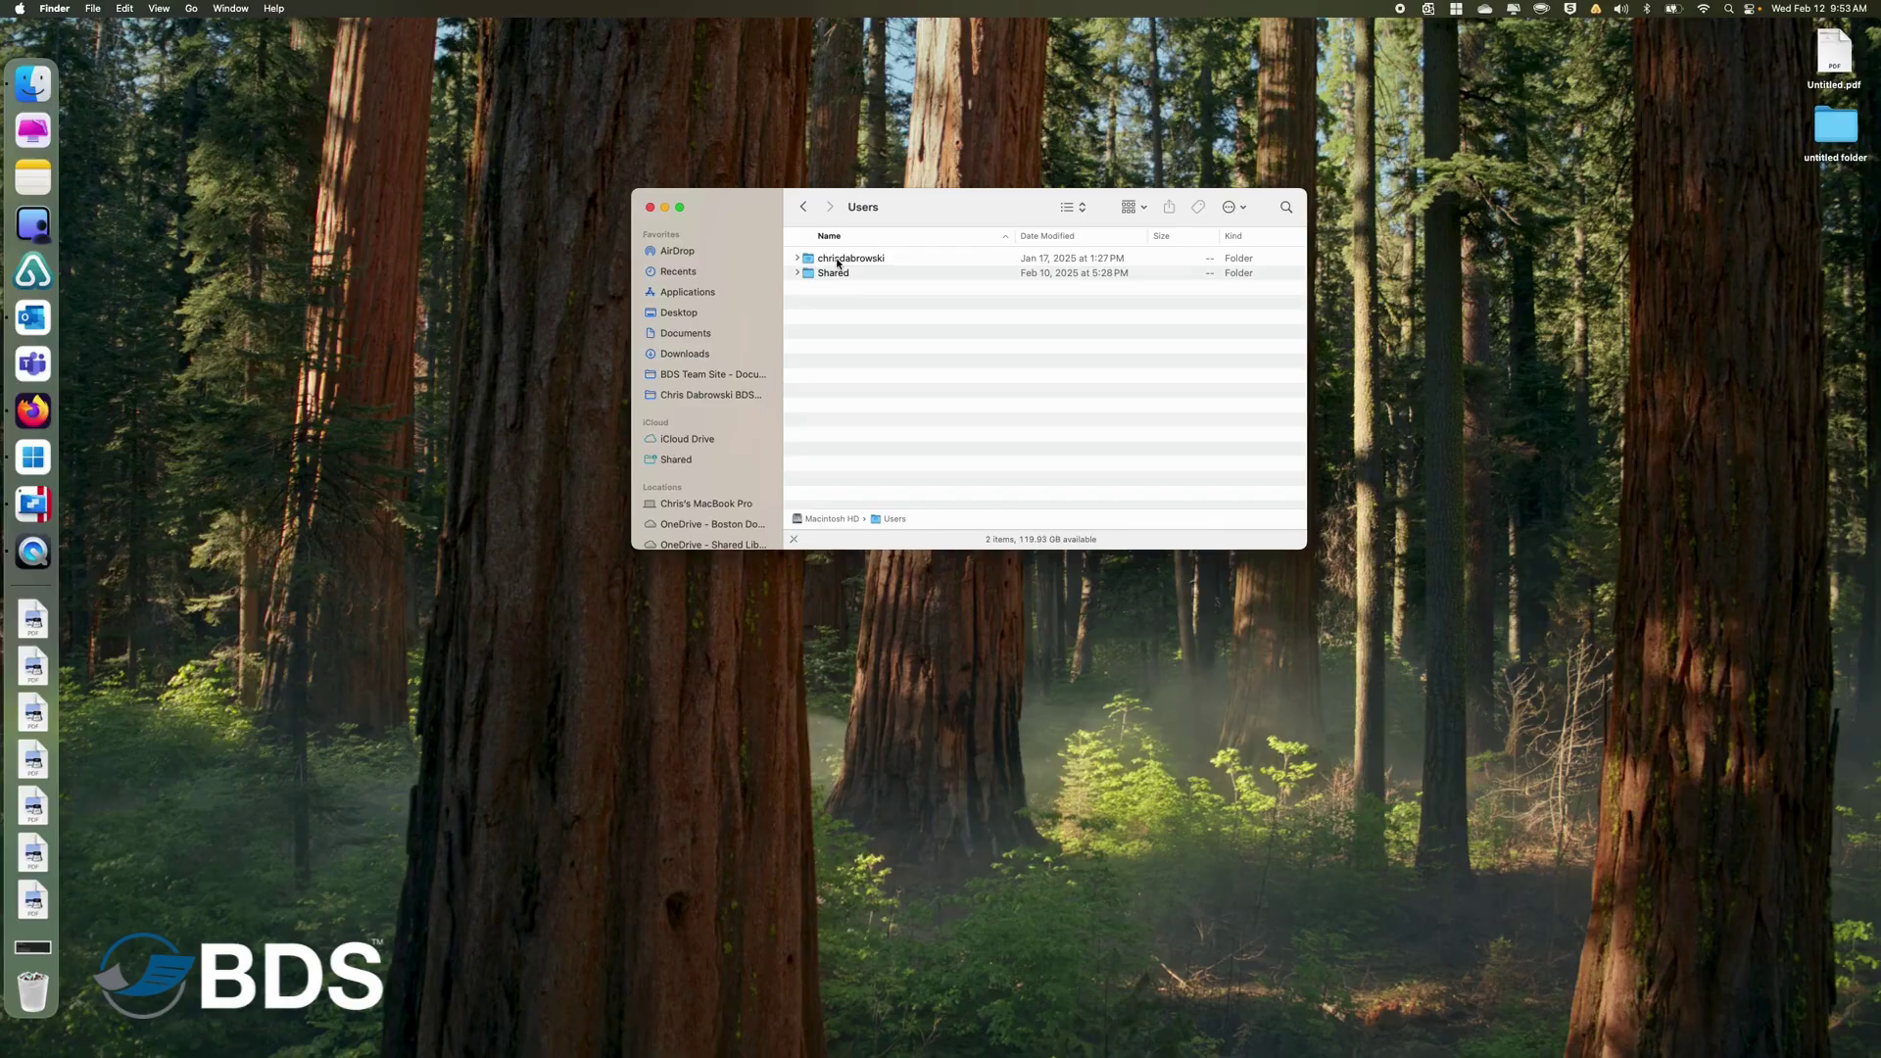
{"action": "double_click", "coordinate": [838, 259]}
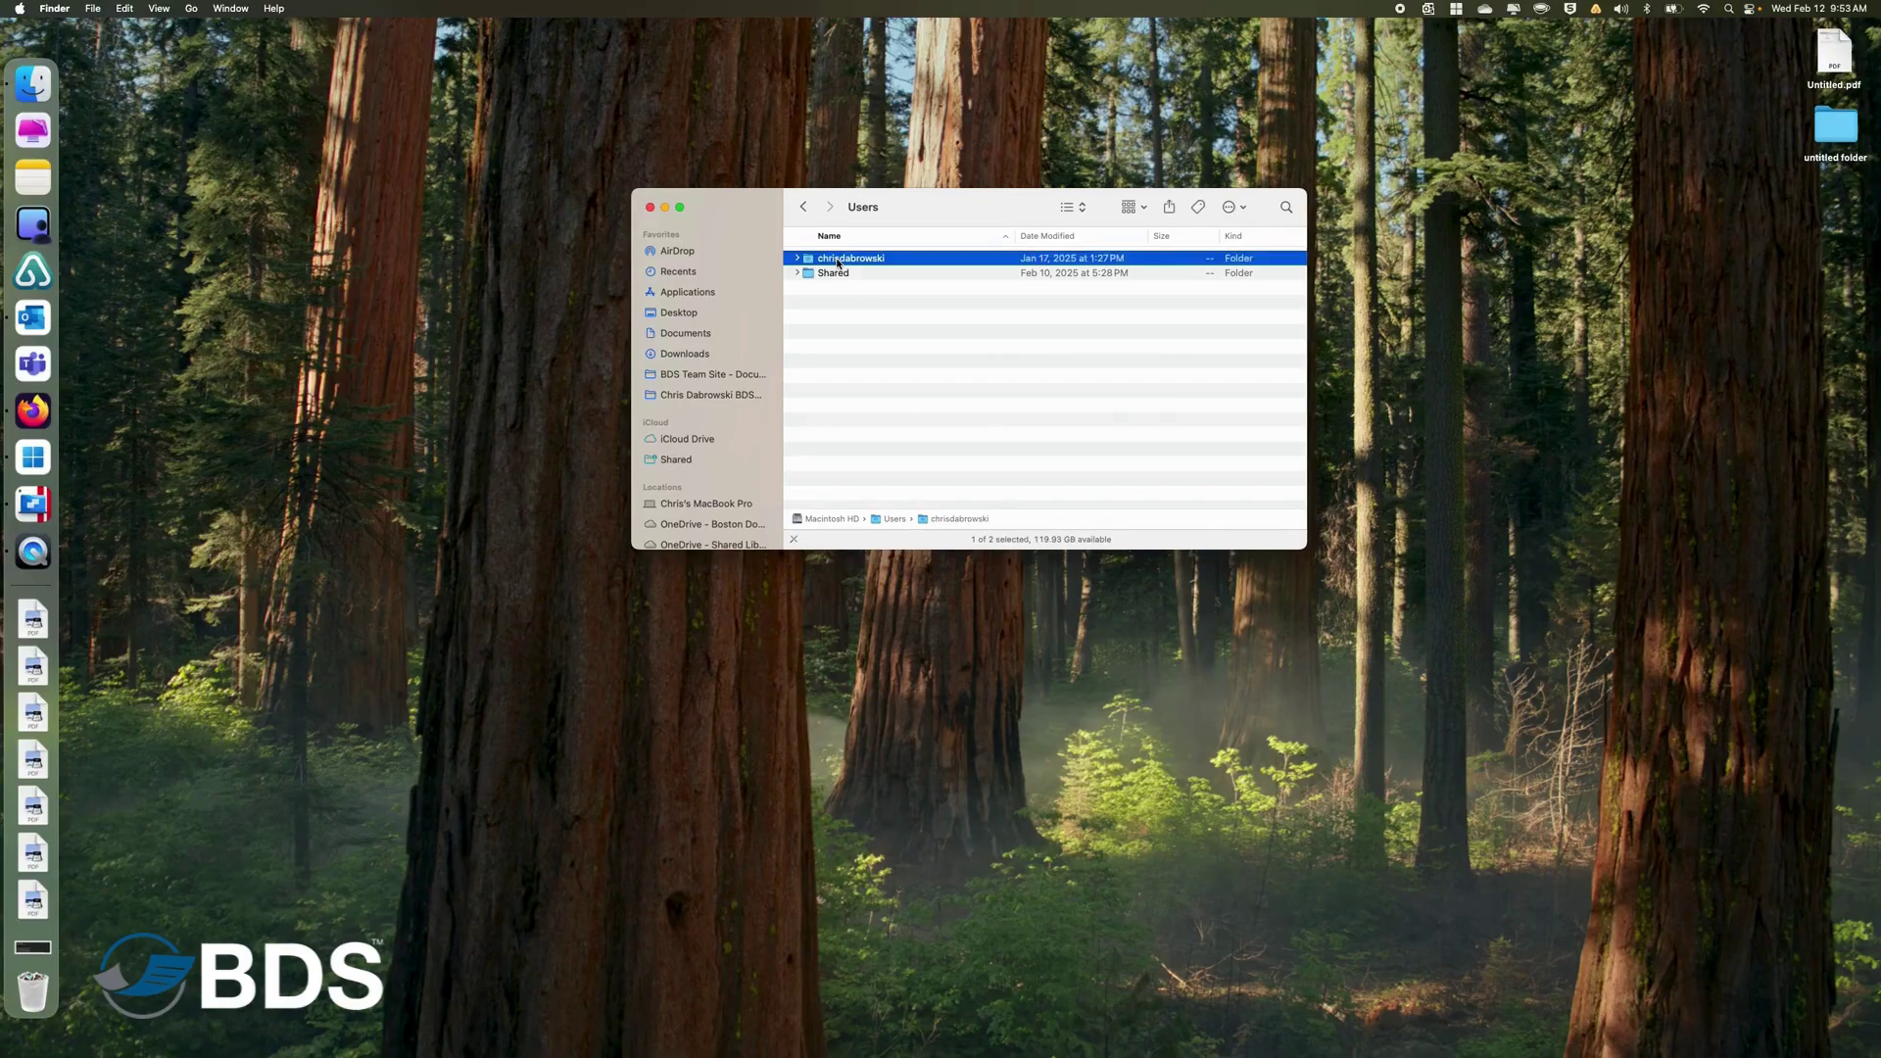
Create a new folder named Scans in the home folder.
{"action": "right_click", "coordinate": [864, 463]}
{"action": "left_click", "coordinate": [889, 471]}
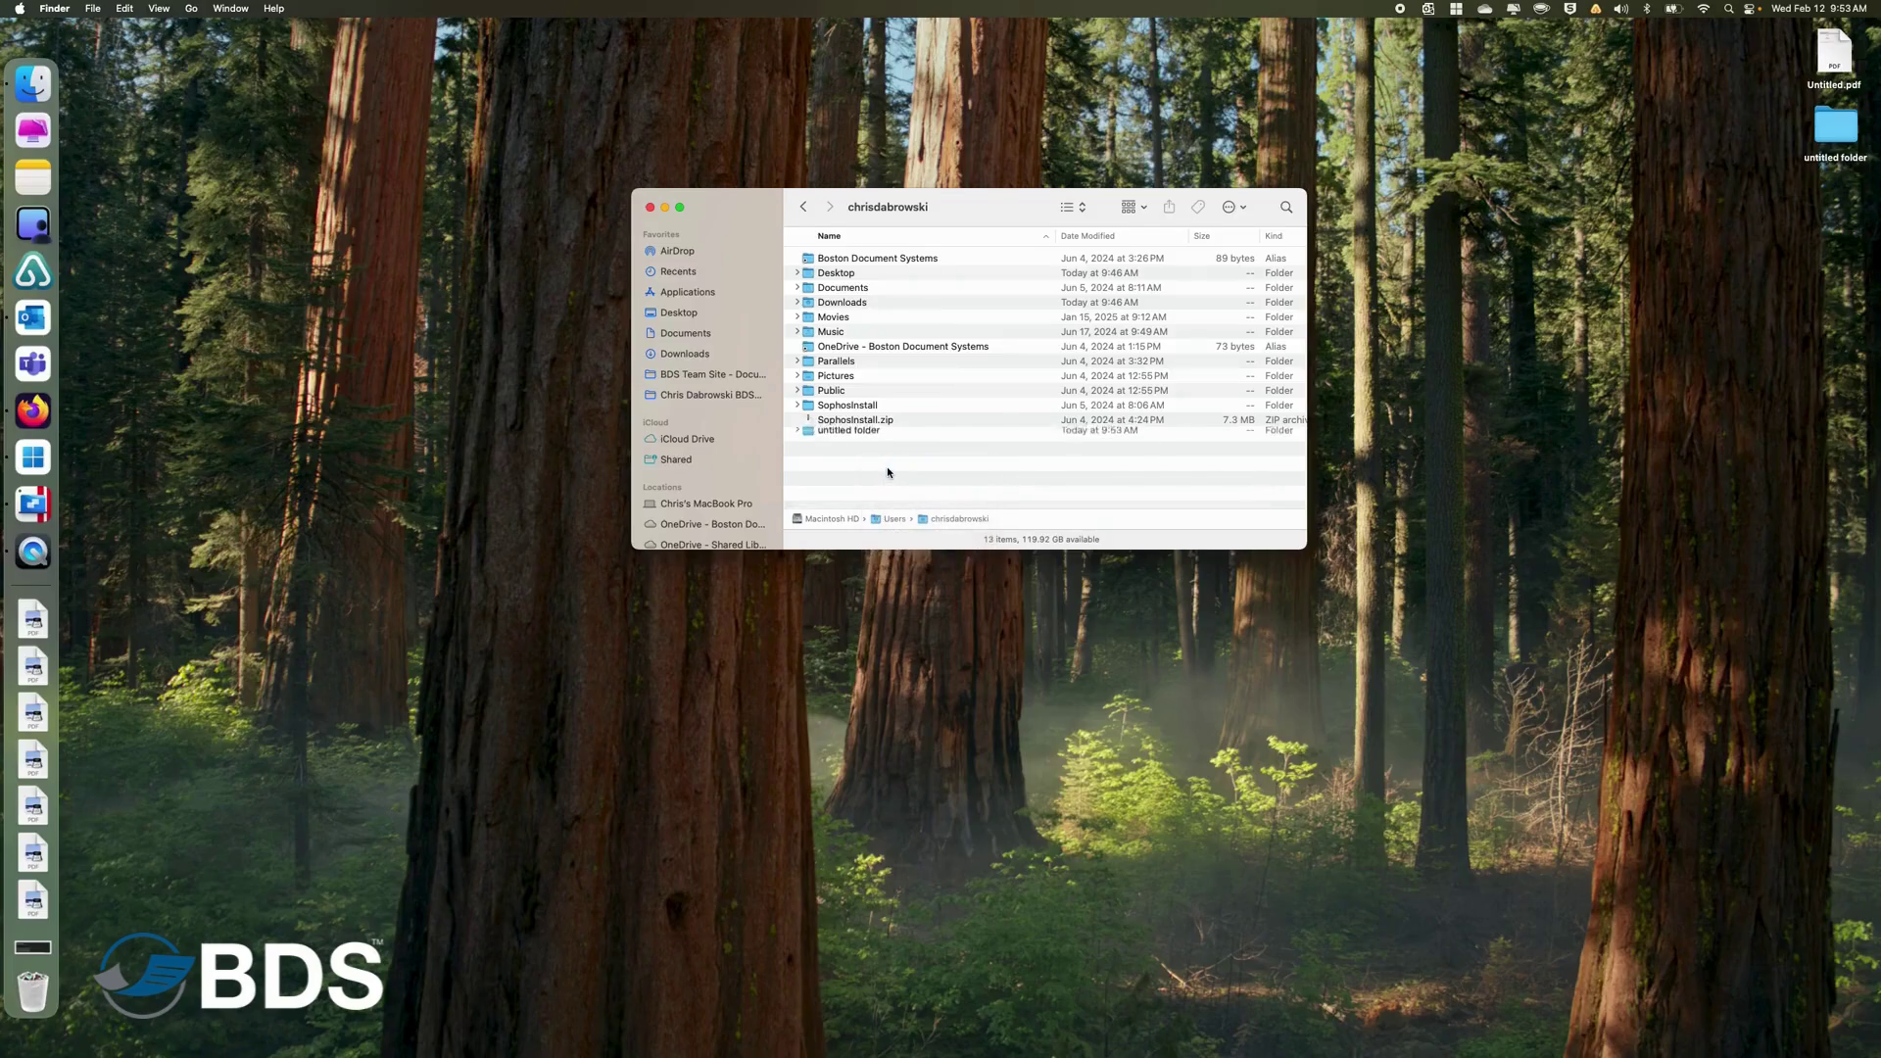
{"action": "type", "text": "Scans"}
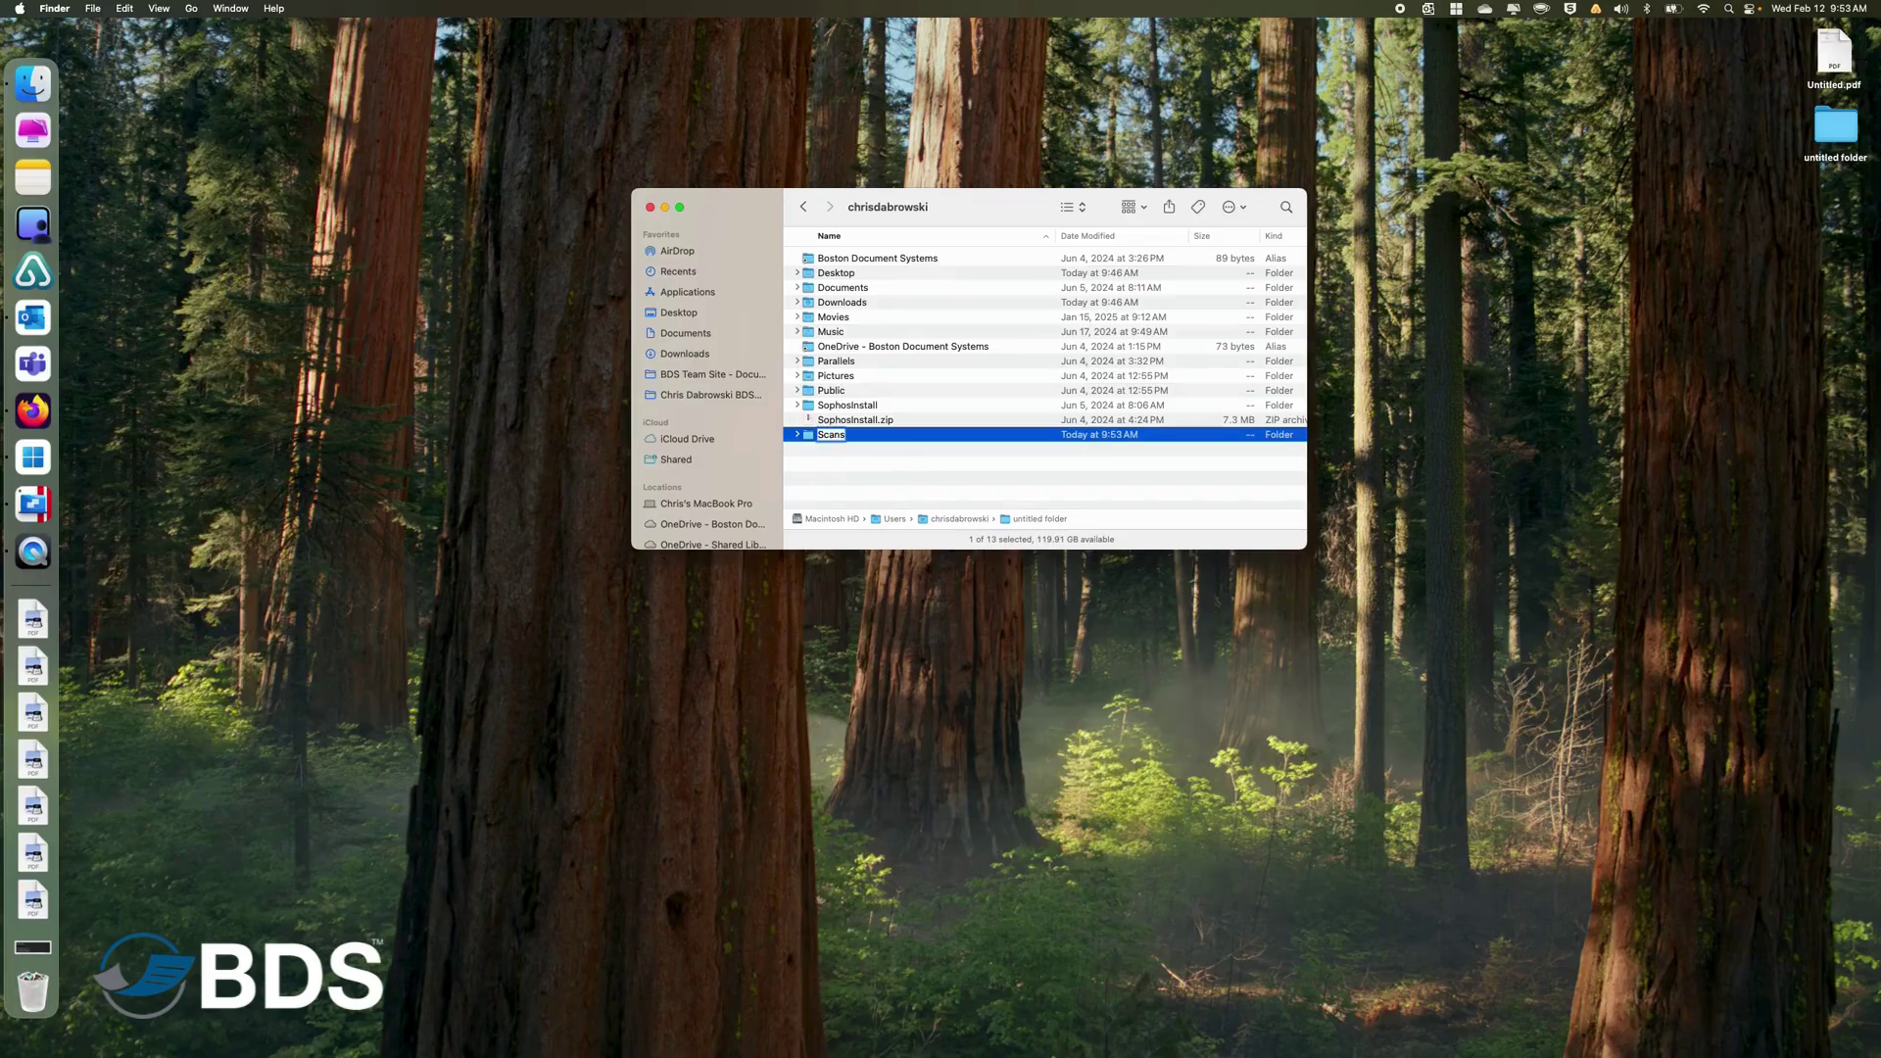
{"action": "key", "text": "Return"}
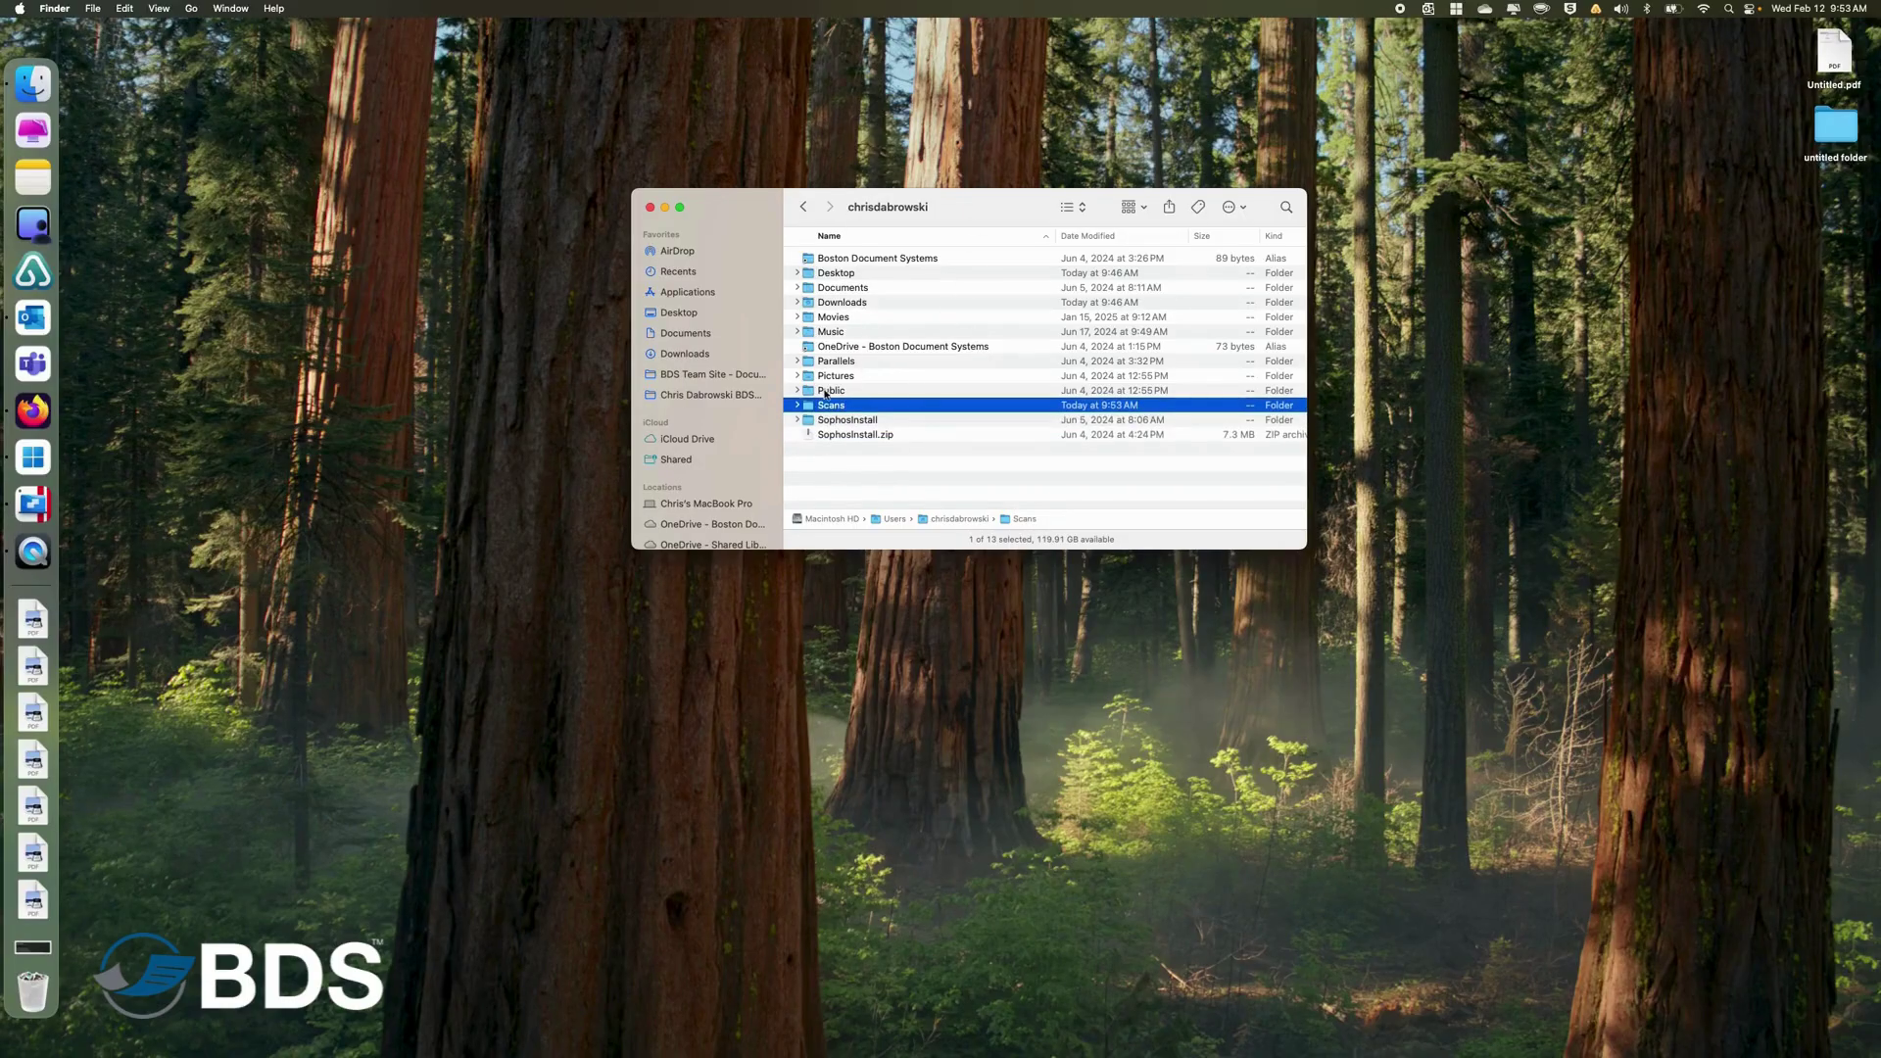
Close Finder, then open the Sharing page under General in System Settings.
{"action": "left_click", "coordinate": [649, 208]}
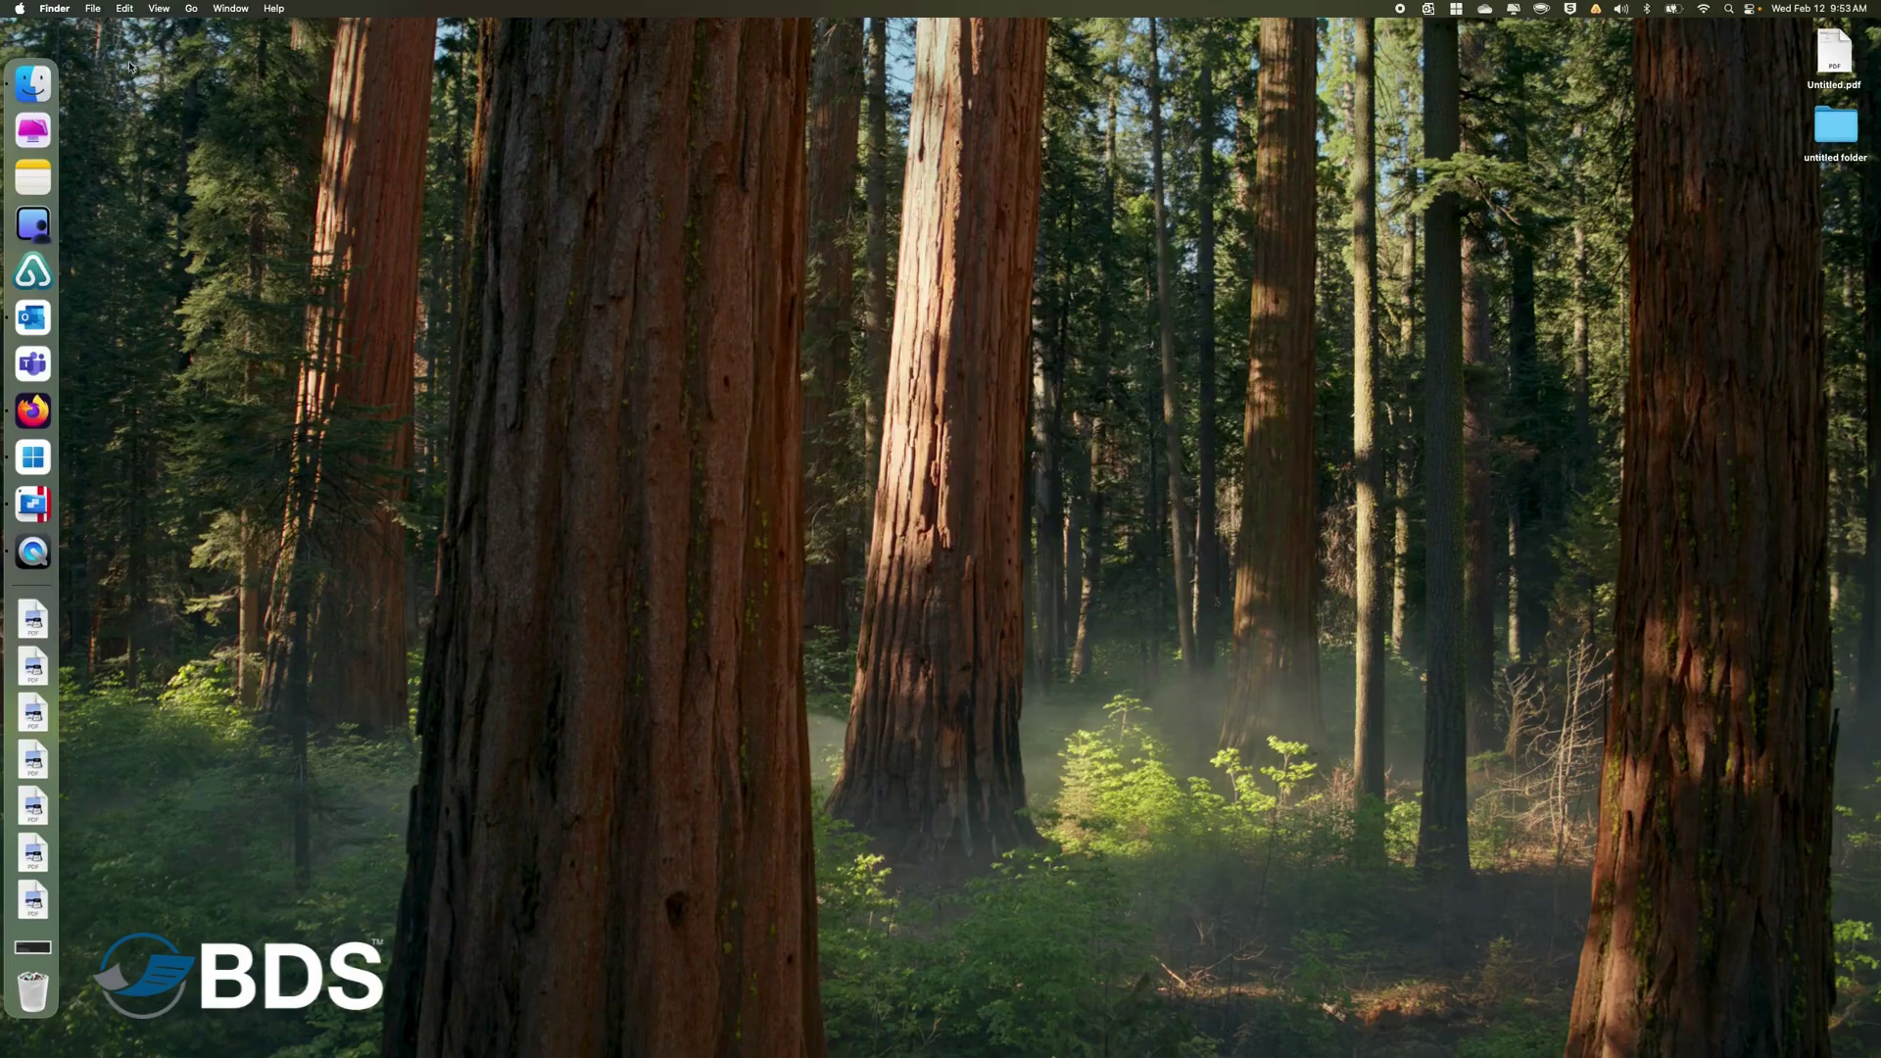
{"action": "left_click", "coordinate": [20, 9]}
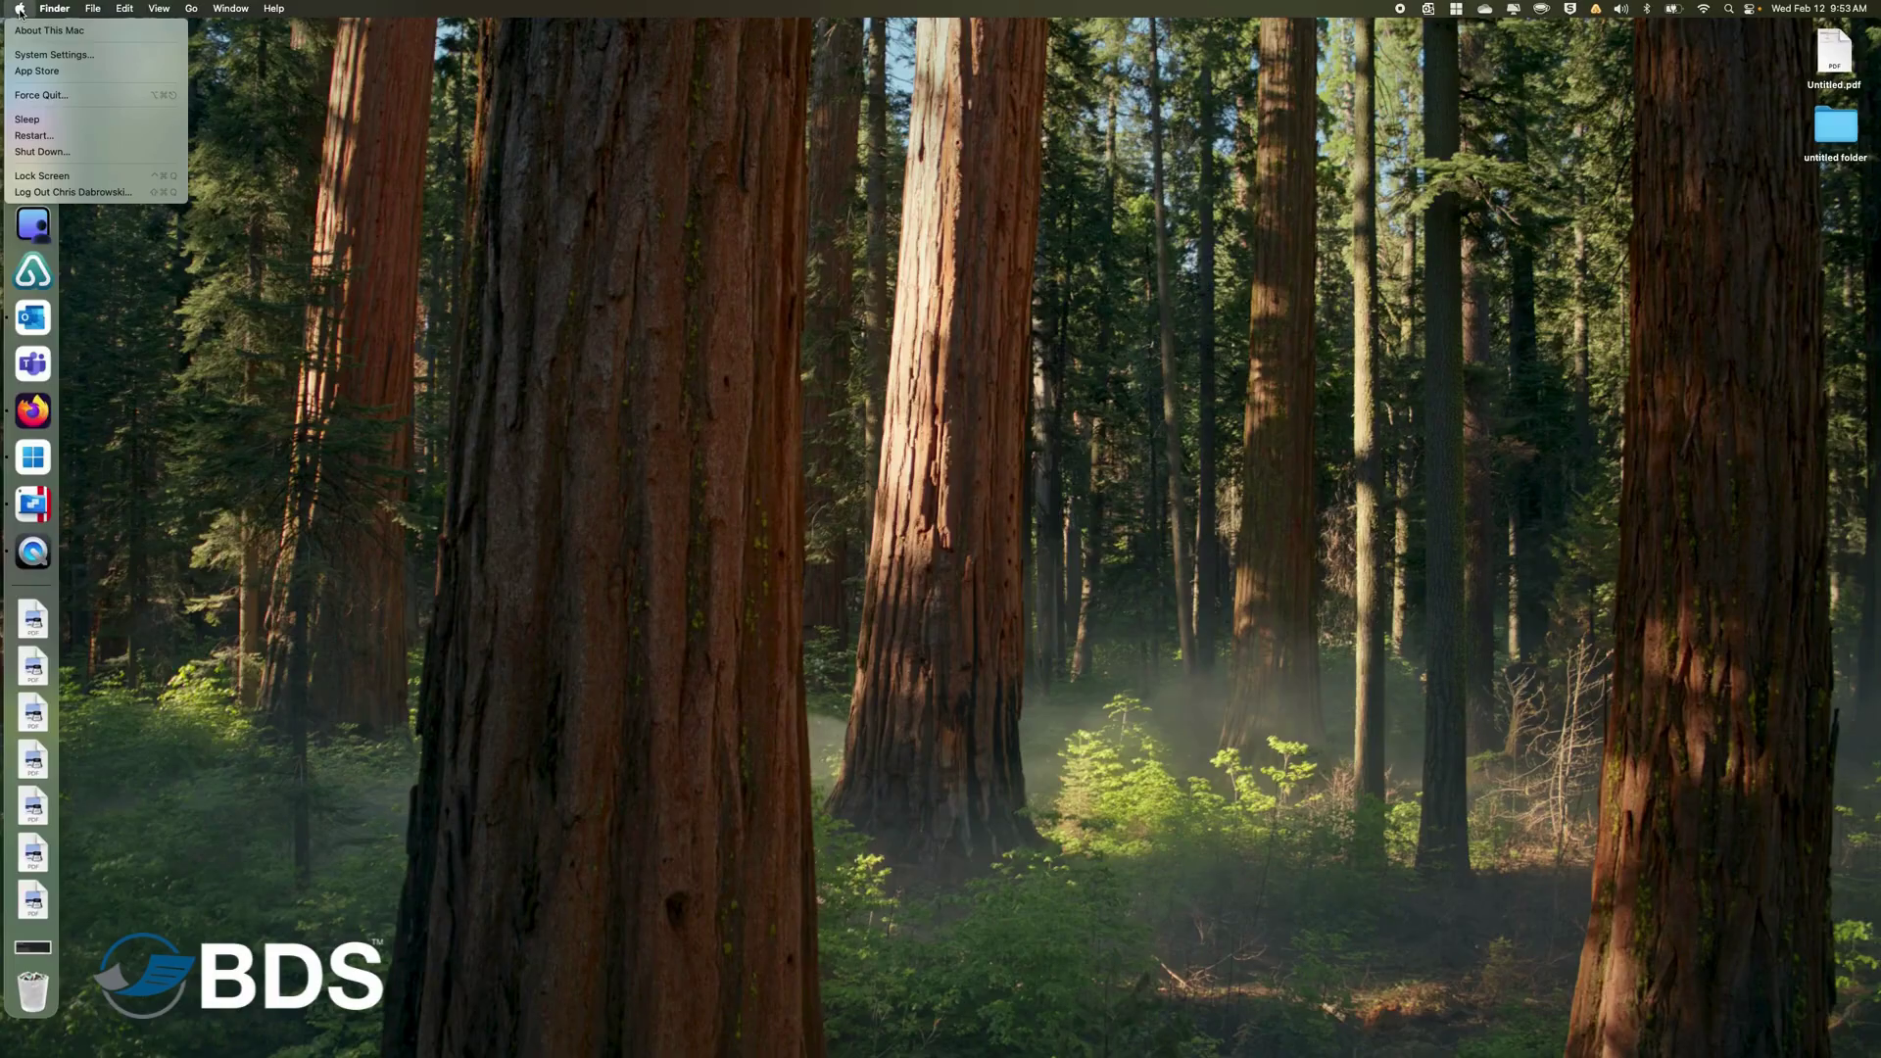
{"action": "left_click", "coordinate": [31, 55]}
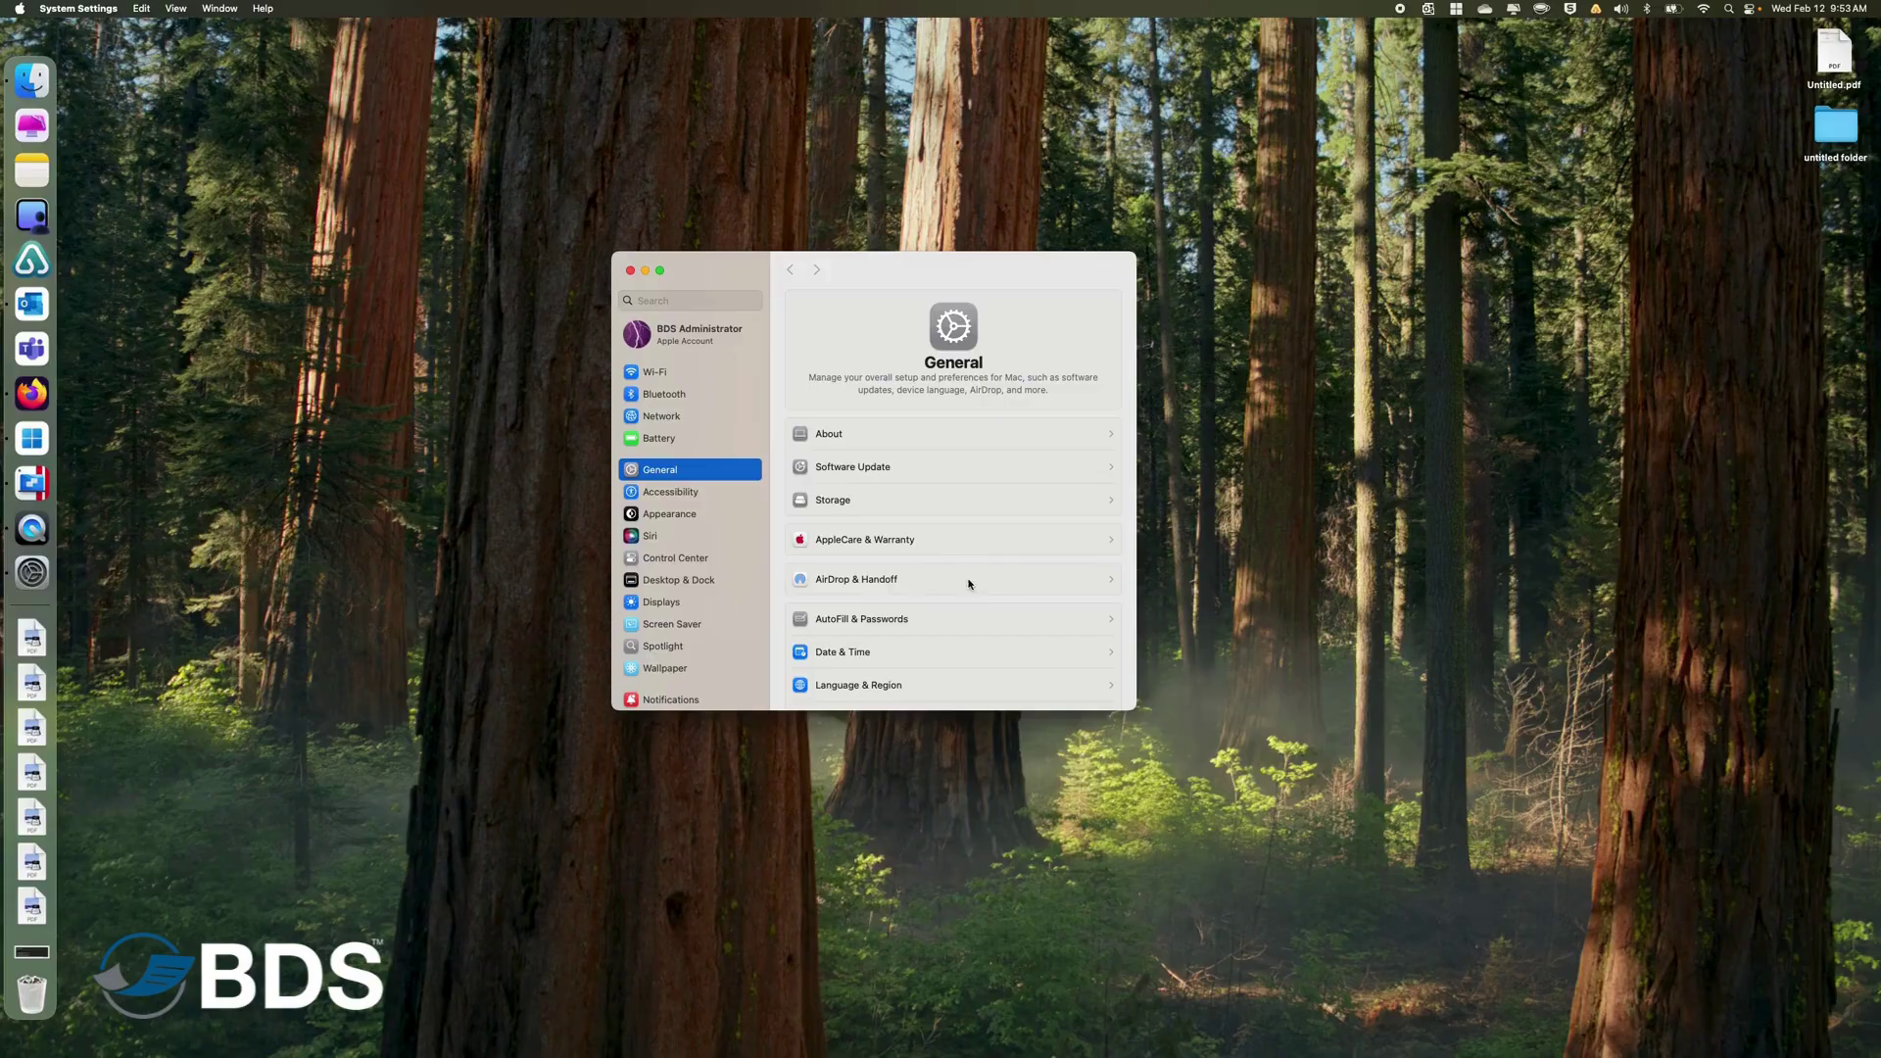
{"action": "scroll", "coordinate": [968, 584], "scroll_direction": "down", "scroll_amount": 2}
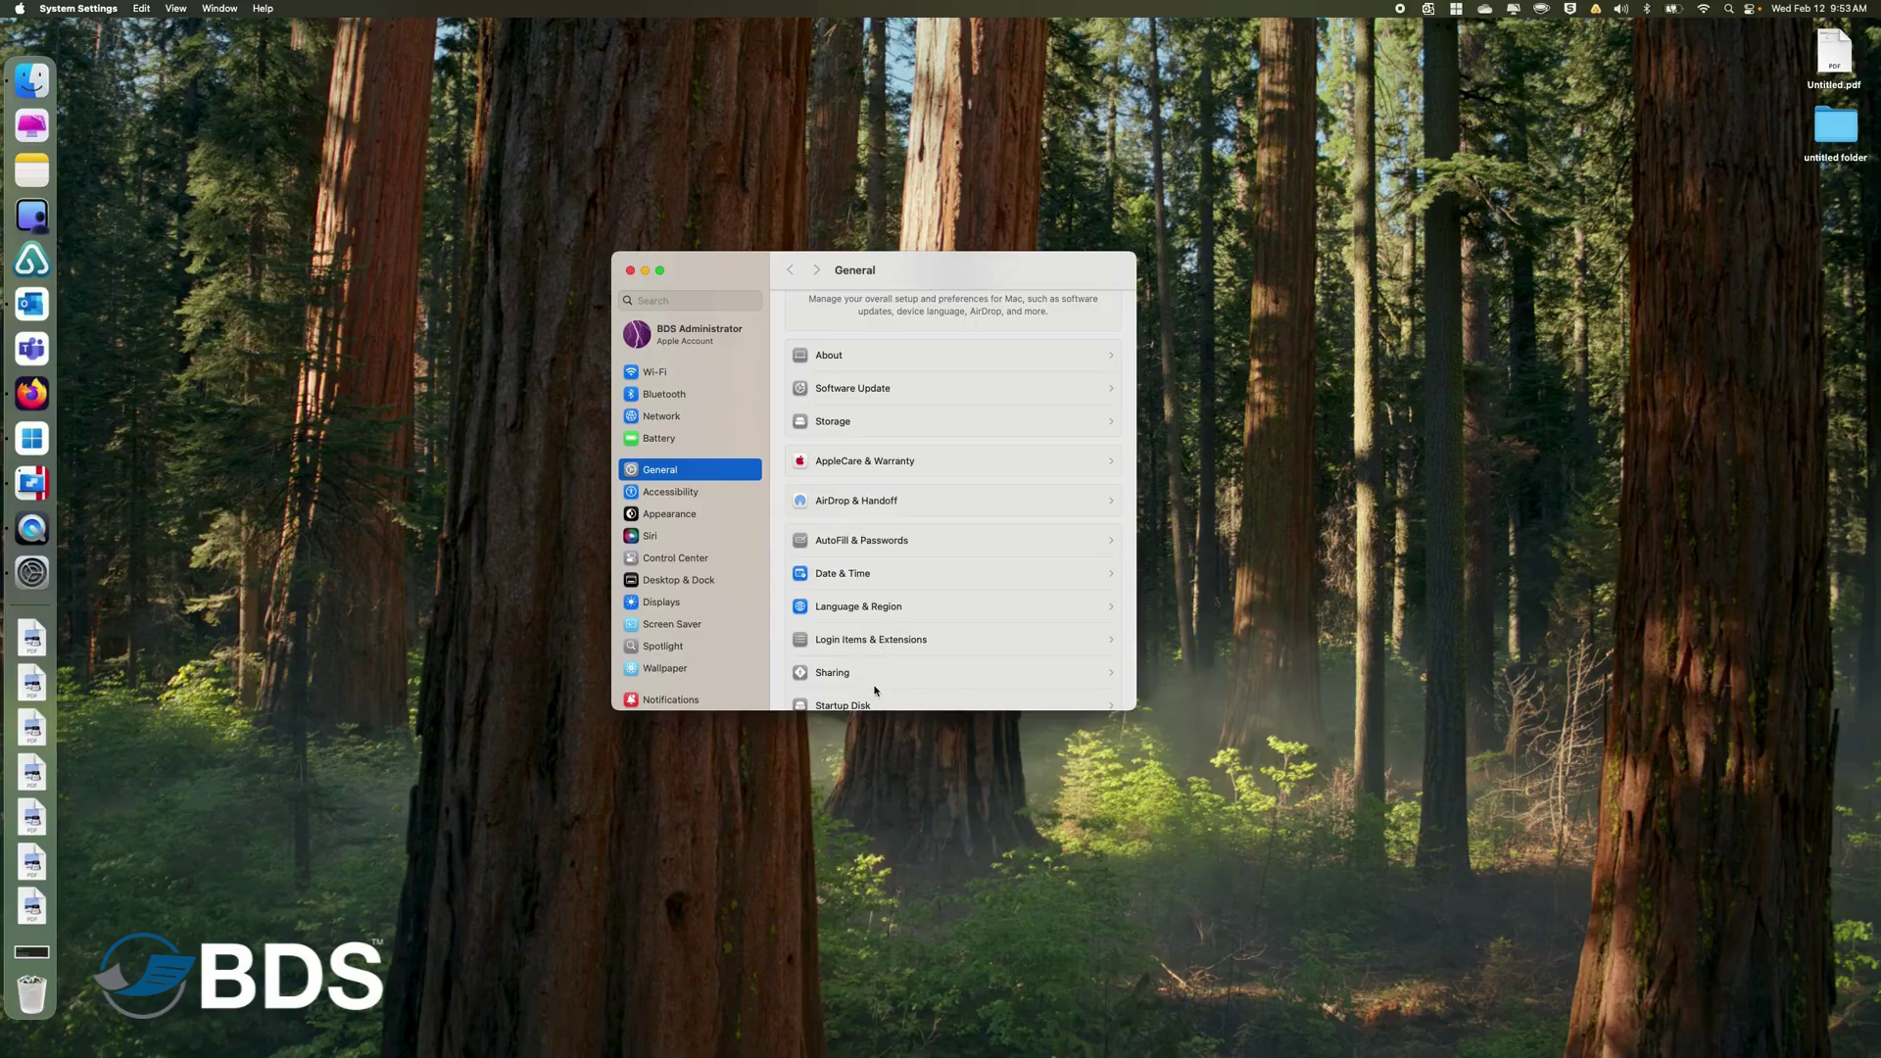
{"action": "left_click", "coordinate": [814, 672]}
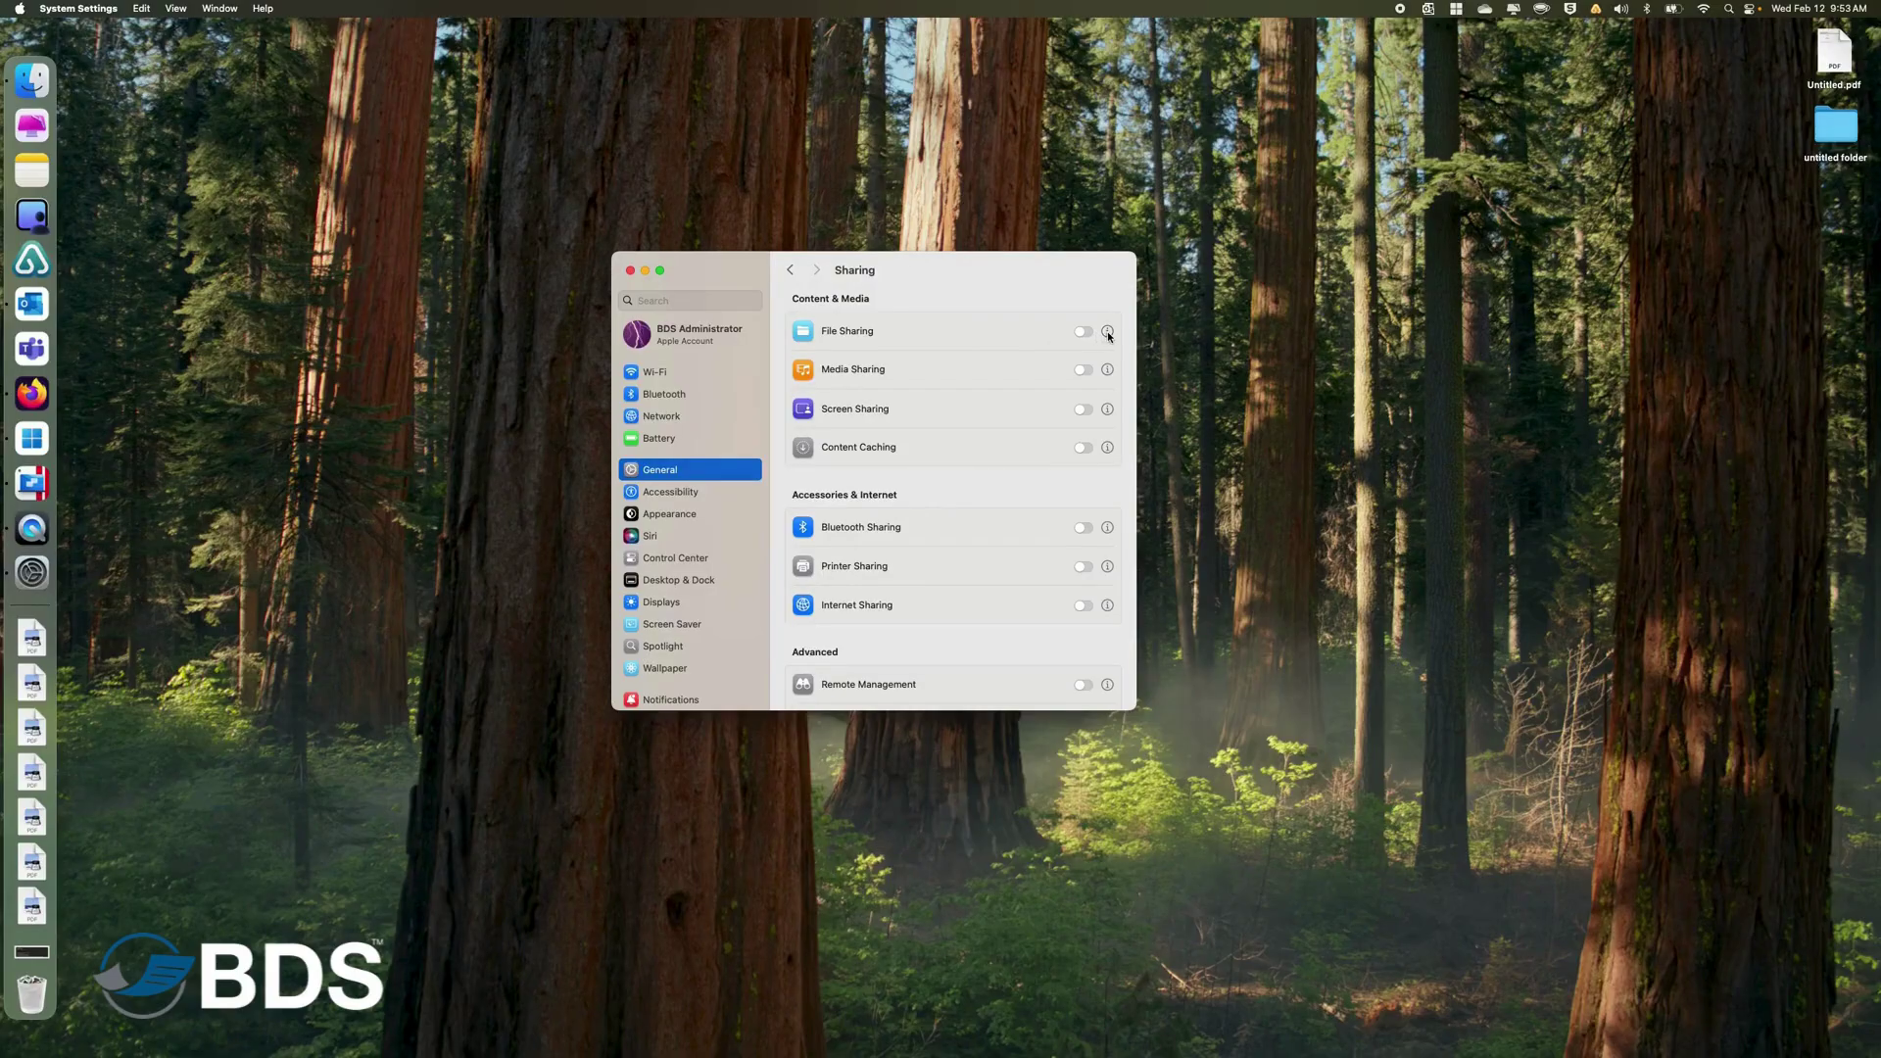
Add the home folder's Scans folder to File Sharing's shared folders list.
{"action": "left_click", "coordinate": [1107, 332]}
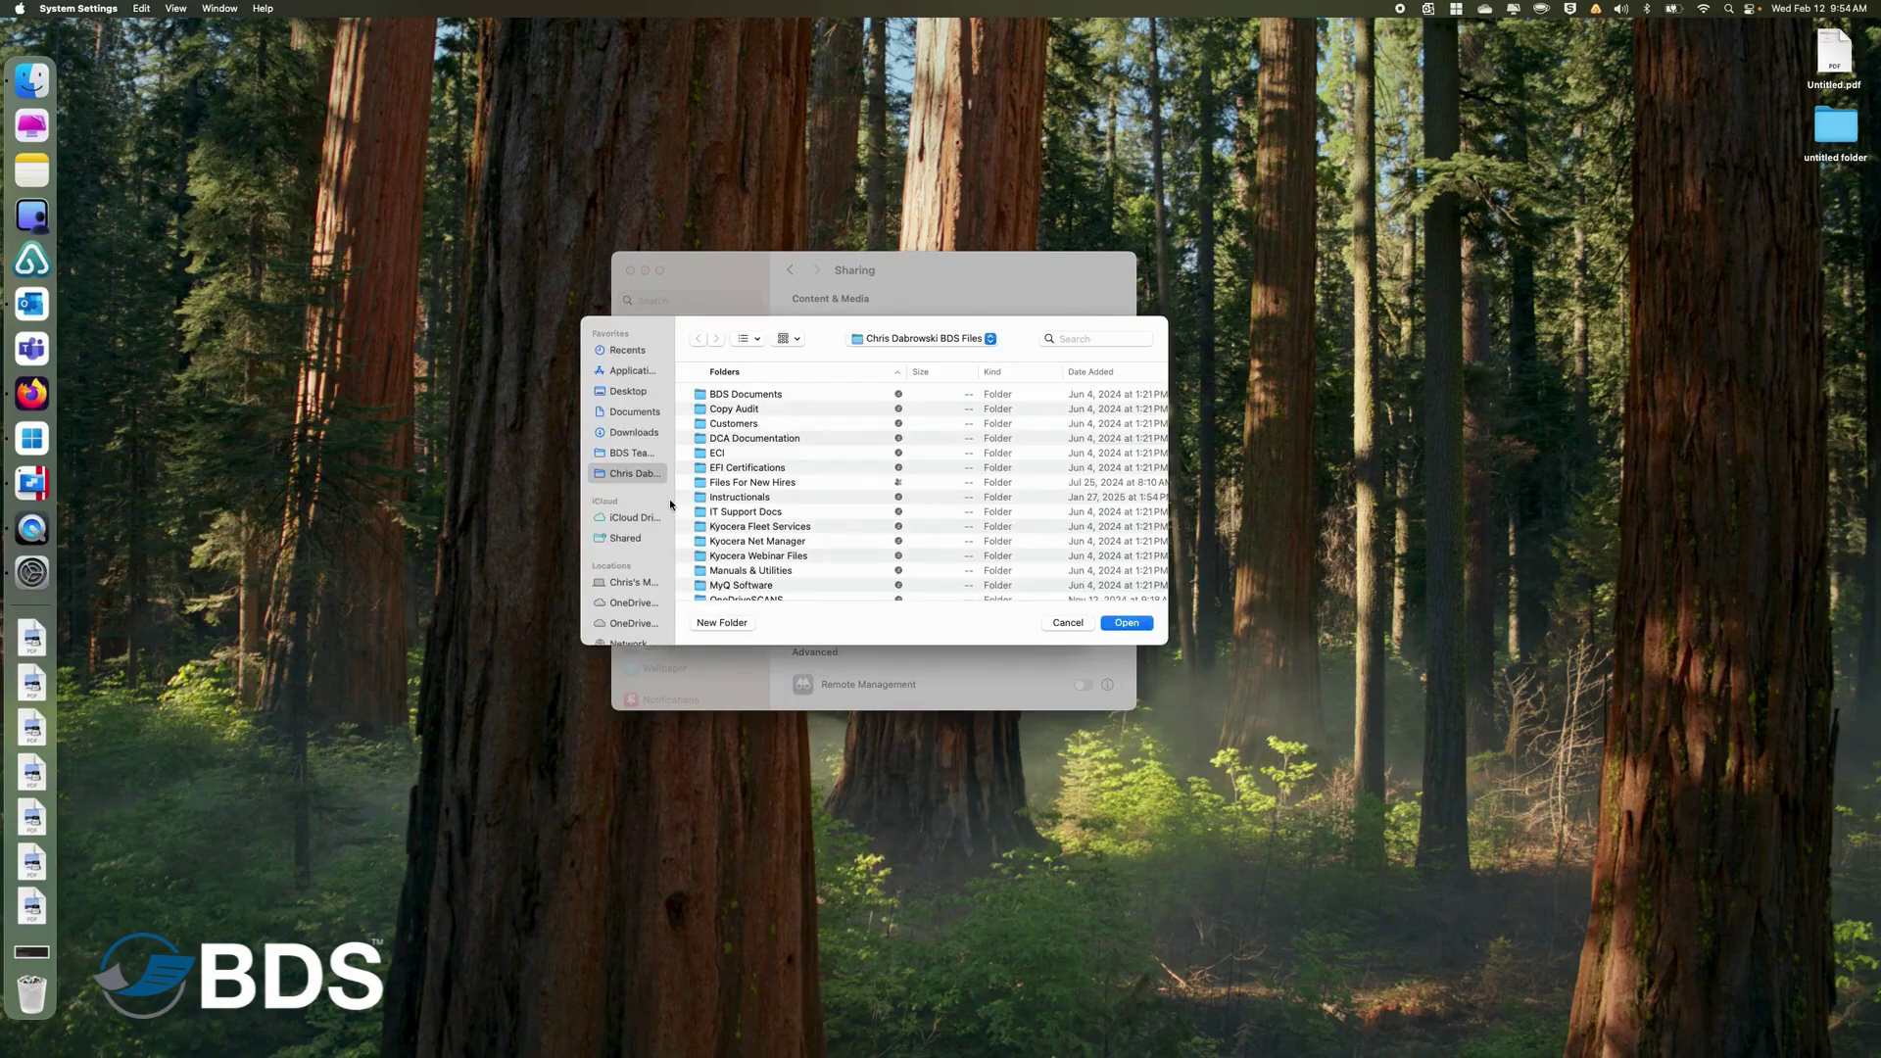
{"action": "left_click", "coordinate": [620, 583]}
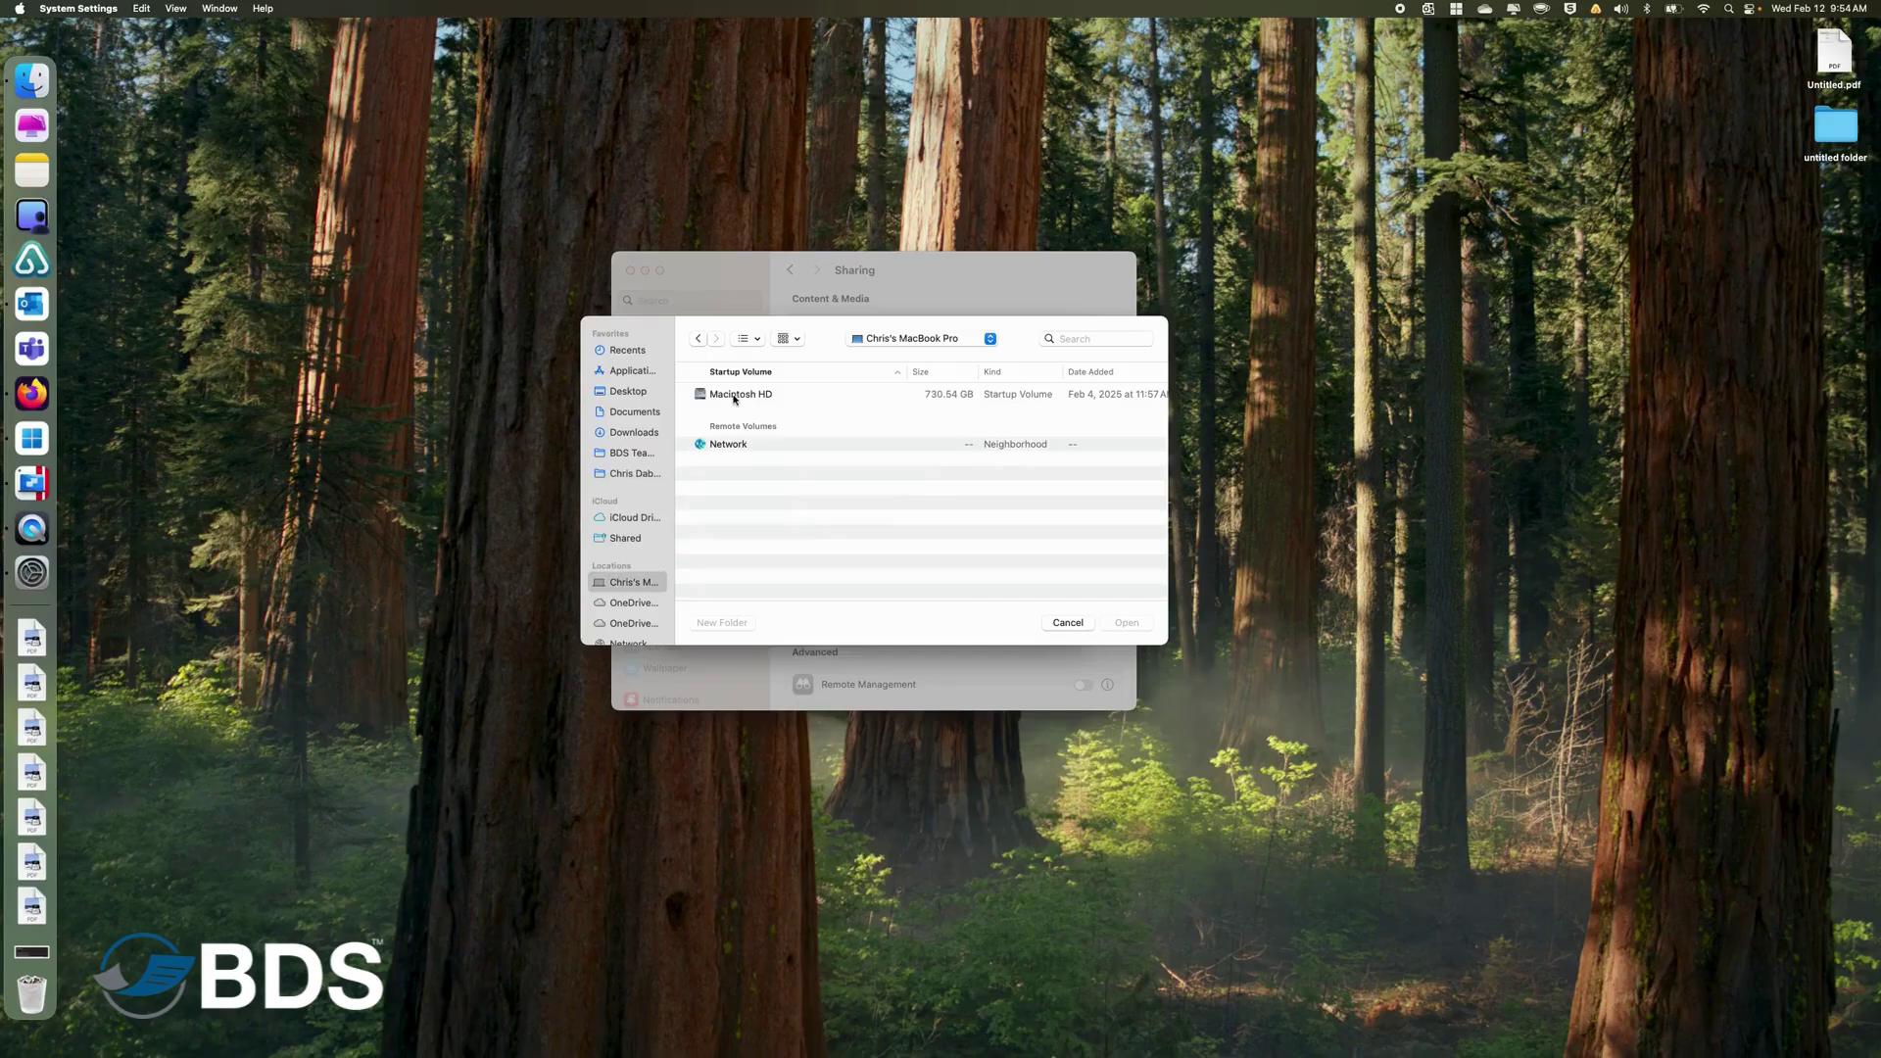
{"action": "double_click", "coordinate": [735, 395]}
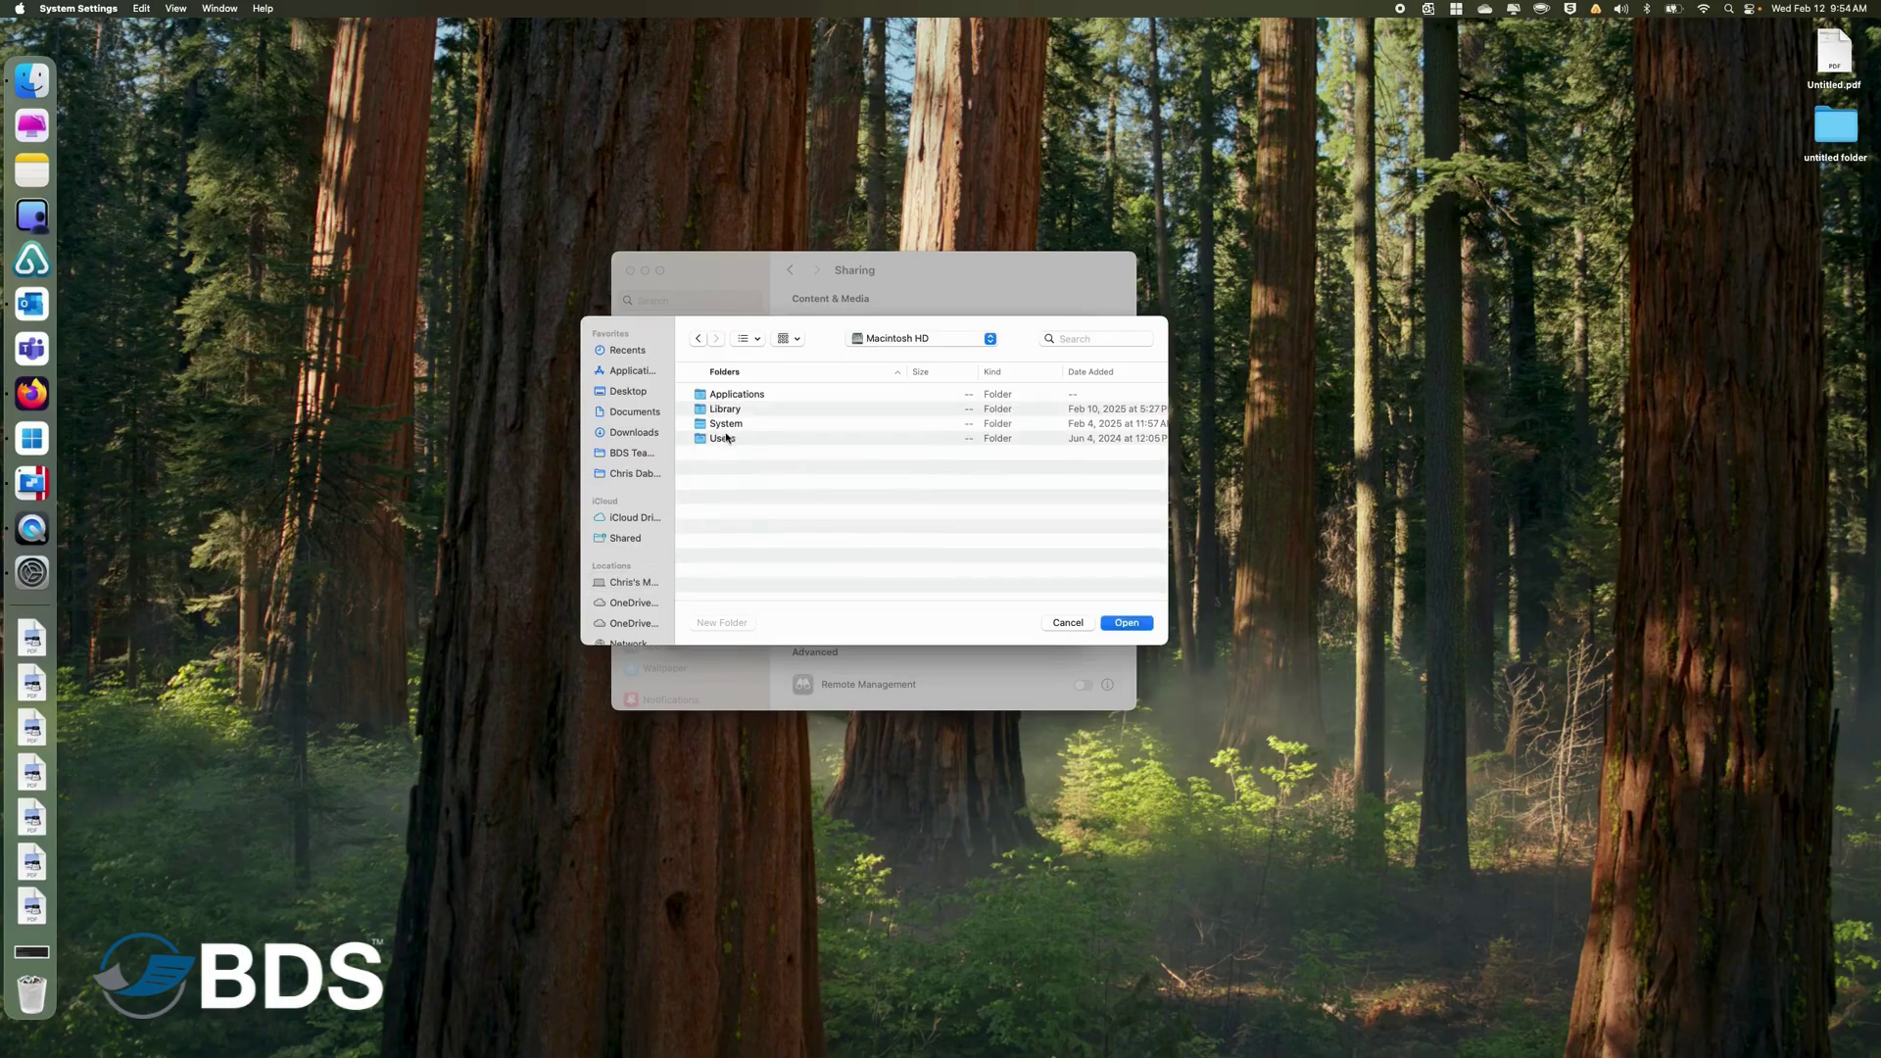
{"action": "double_click", "coordinate": [722, 439]}
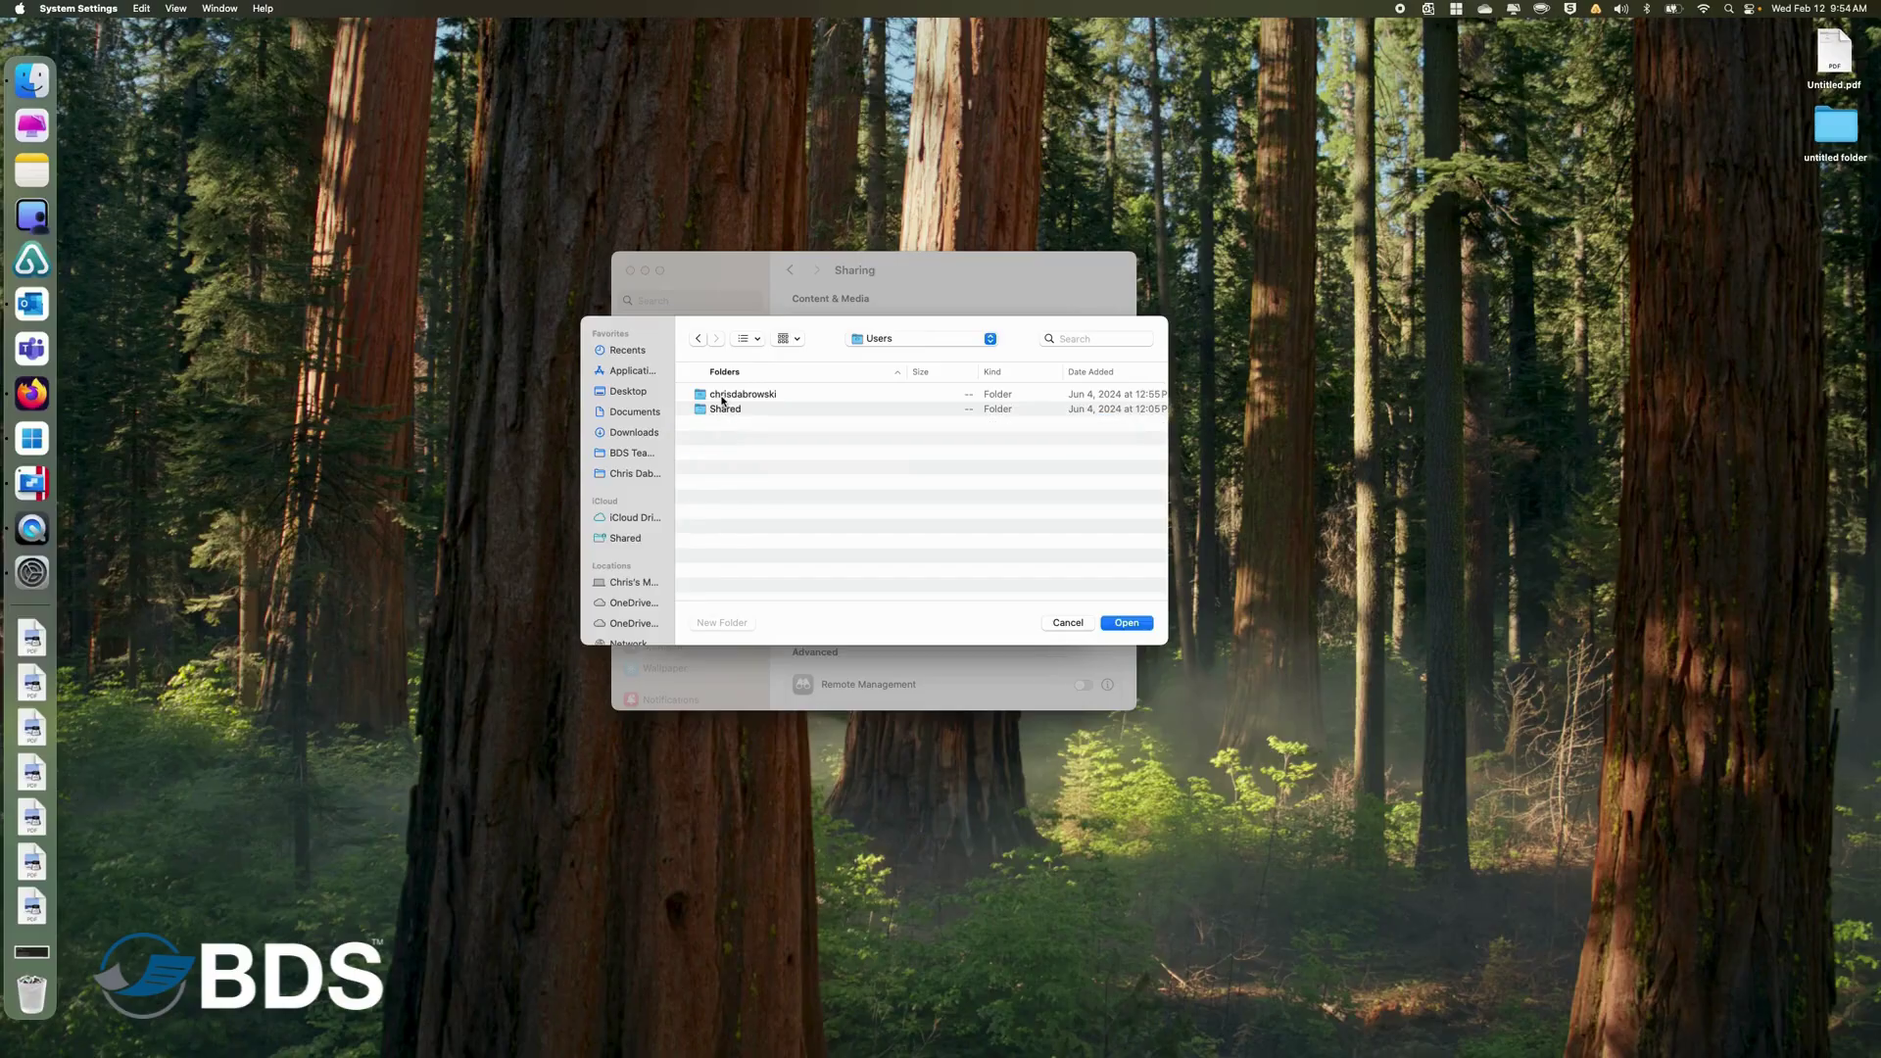
{"action": "double_click", "coordinate": [724, 395]}
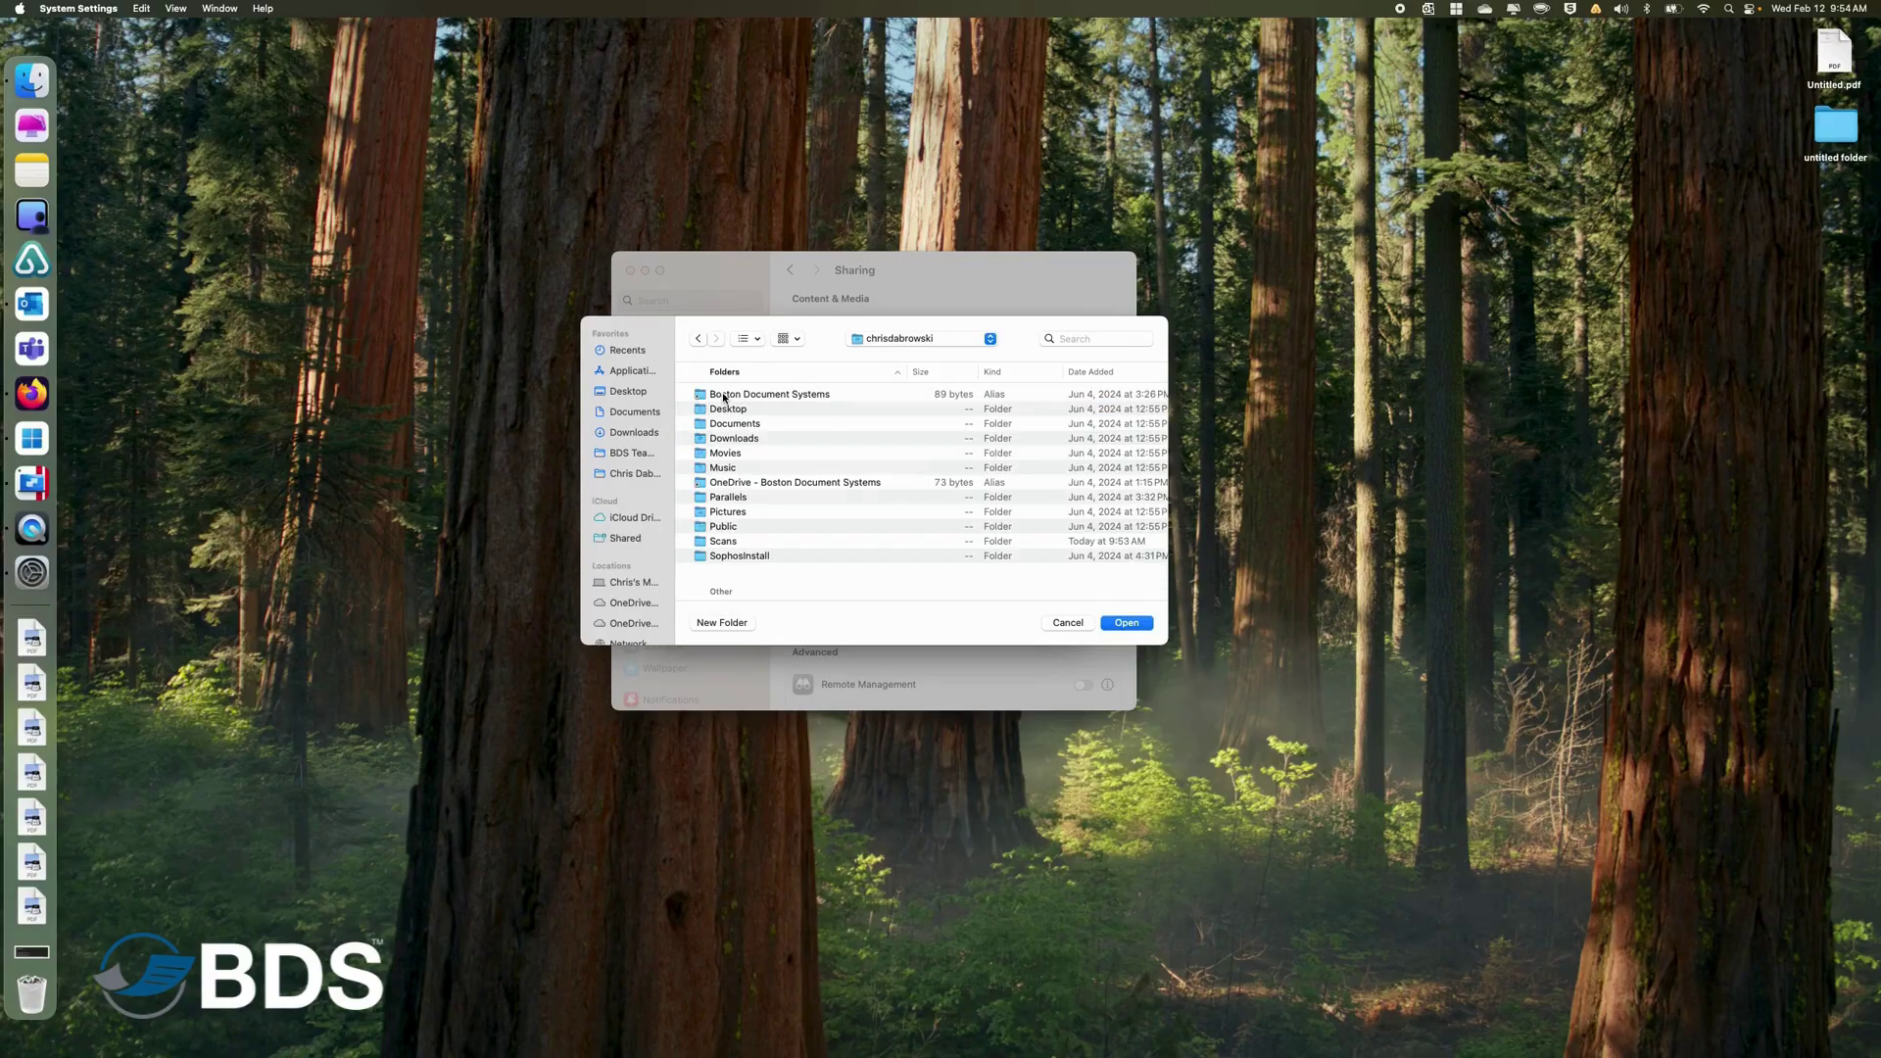
{"action": "left_click", "coordinate": [722, 541]}
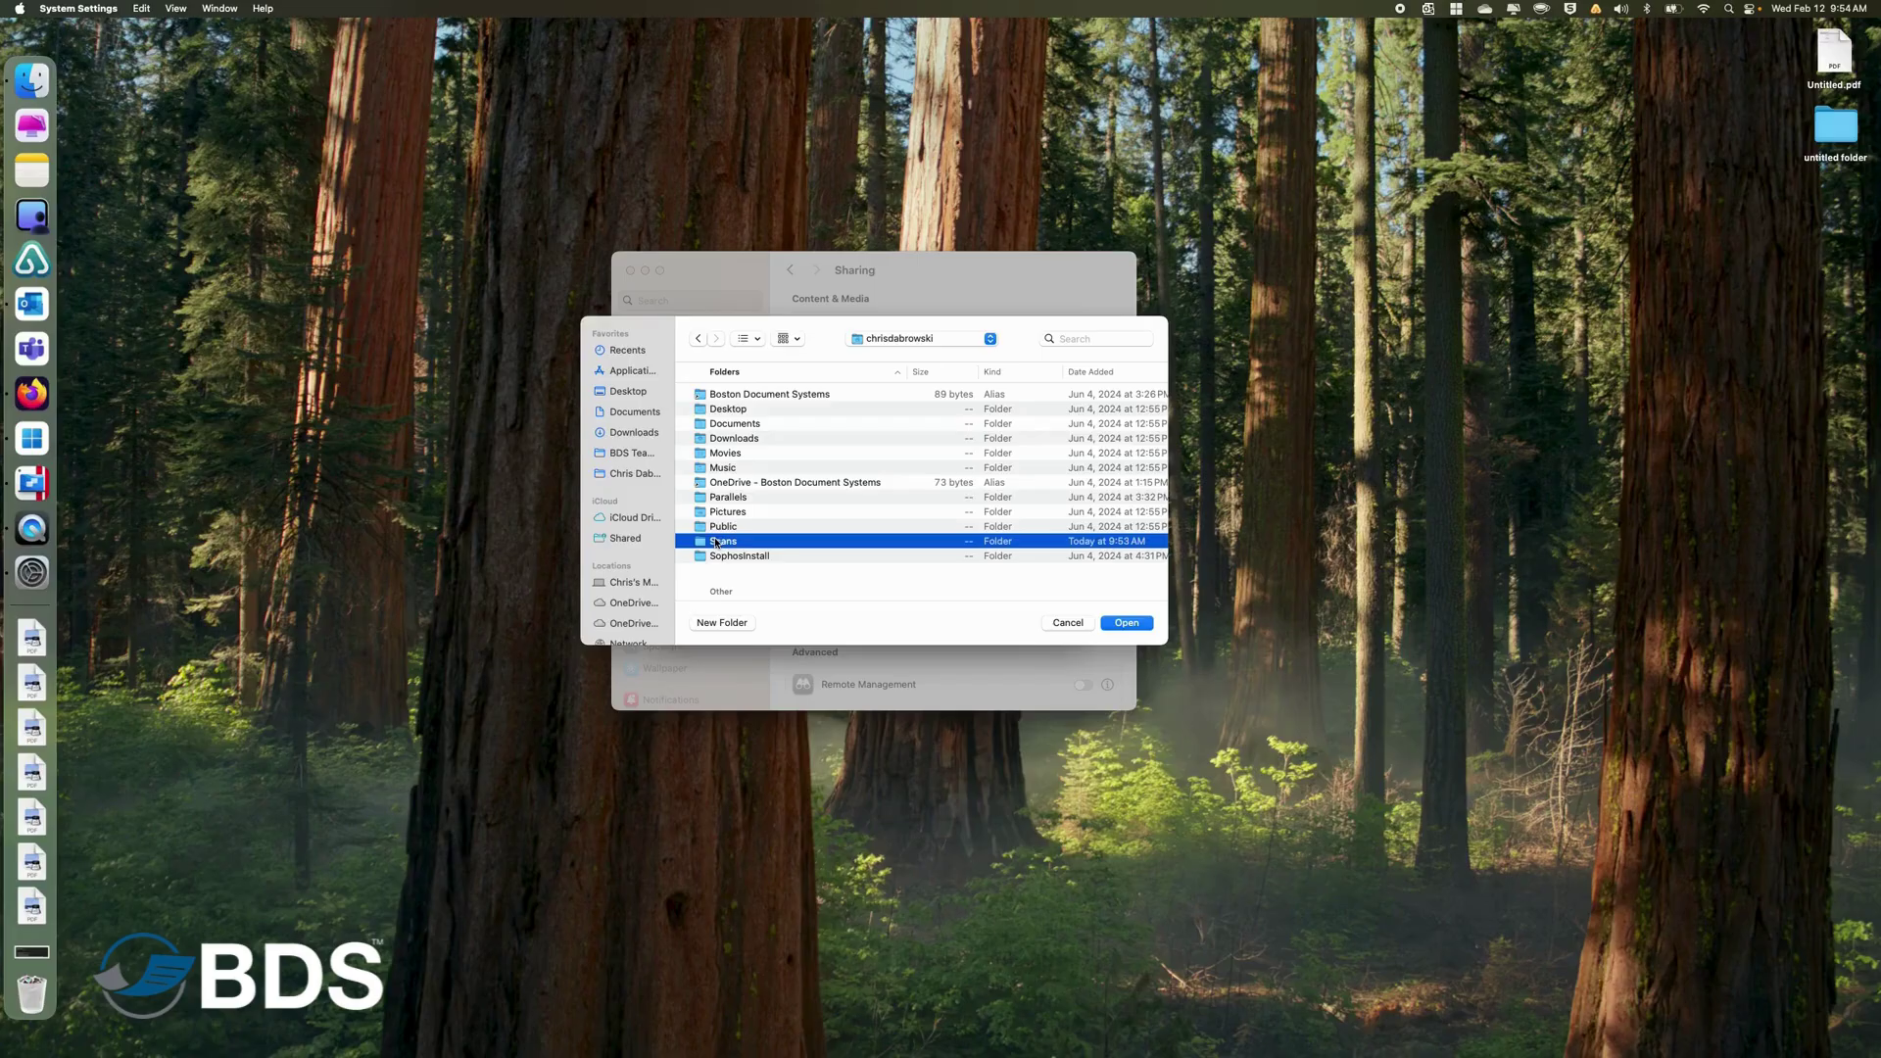
{"action": "left_click", "coordinate": [1124, 623]}
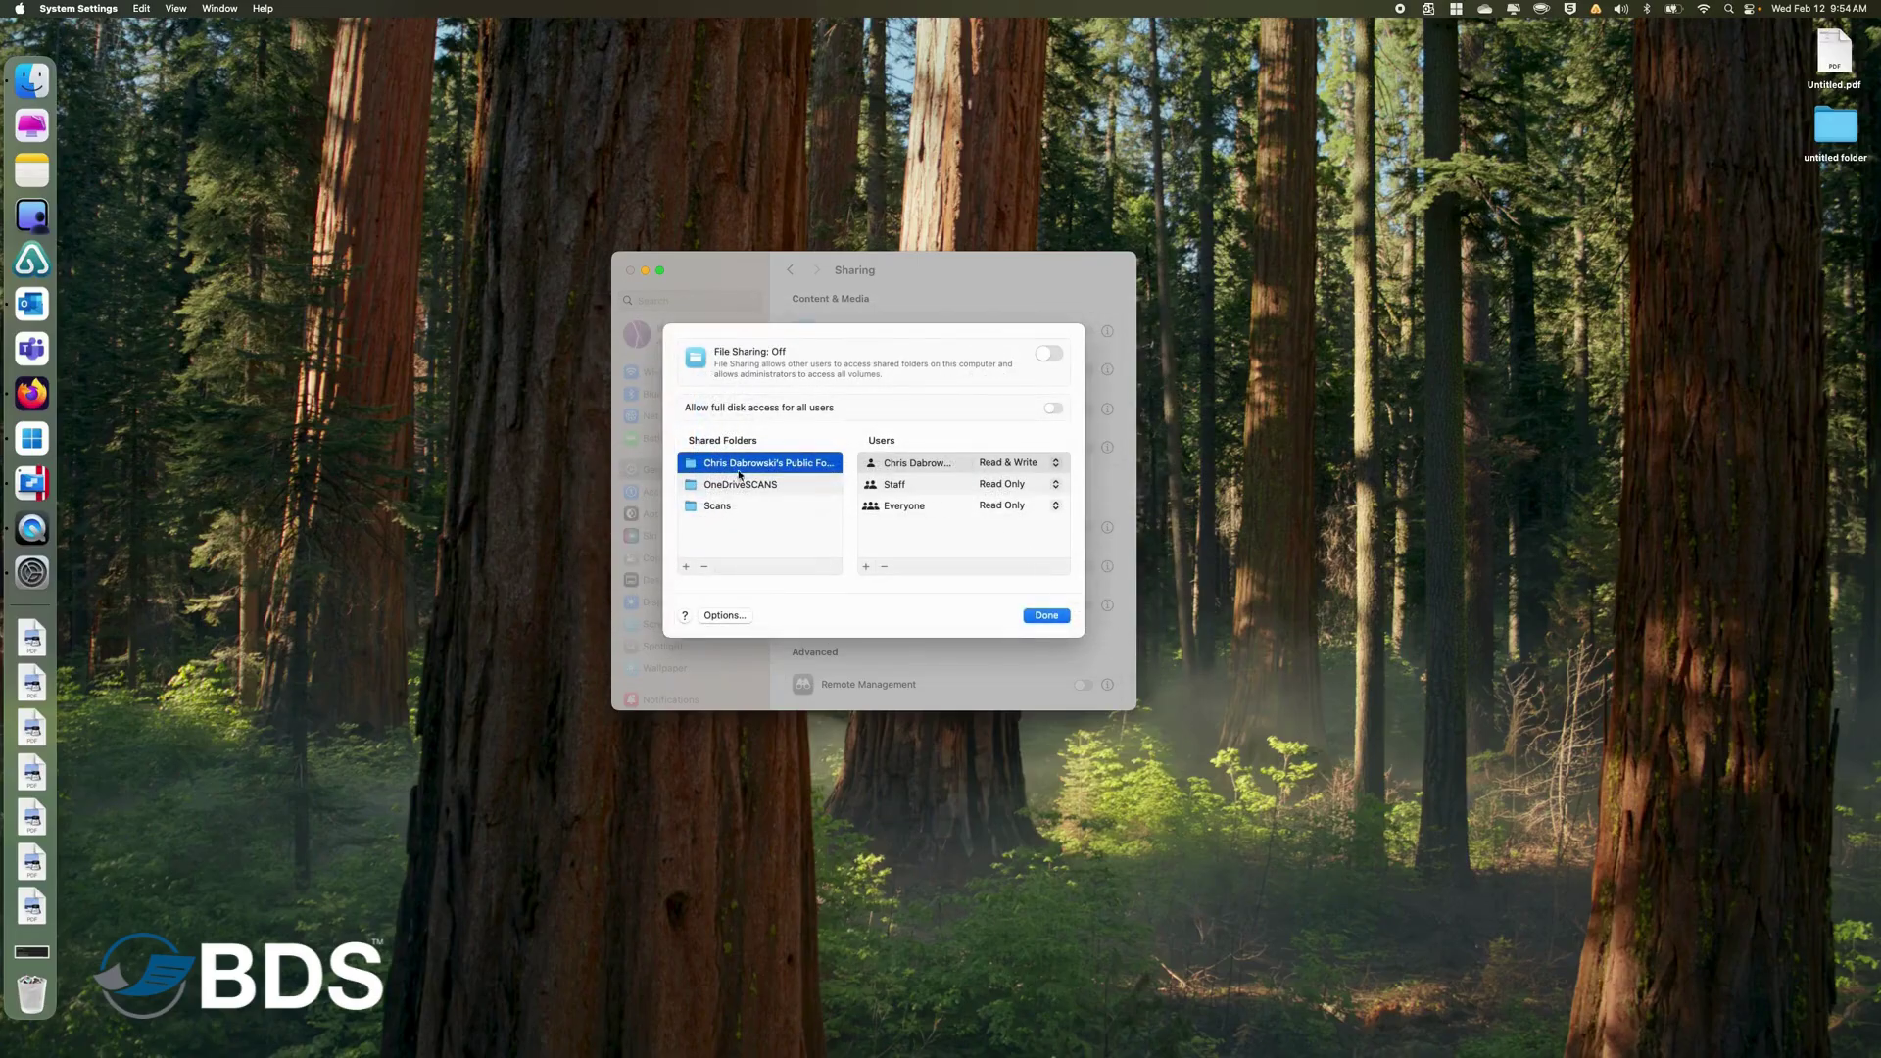
Select the Scans shared folder and open its SMB file sharing options.
{"action": "left_click", "coordinate": [720, 508]}
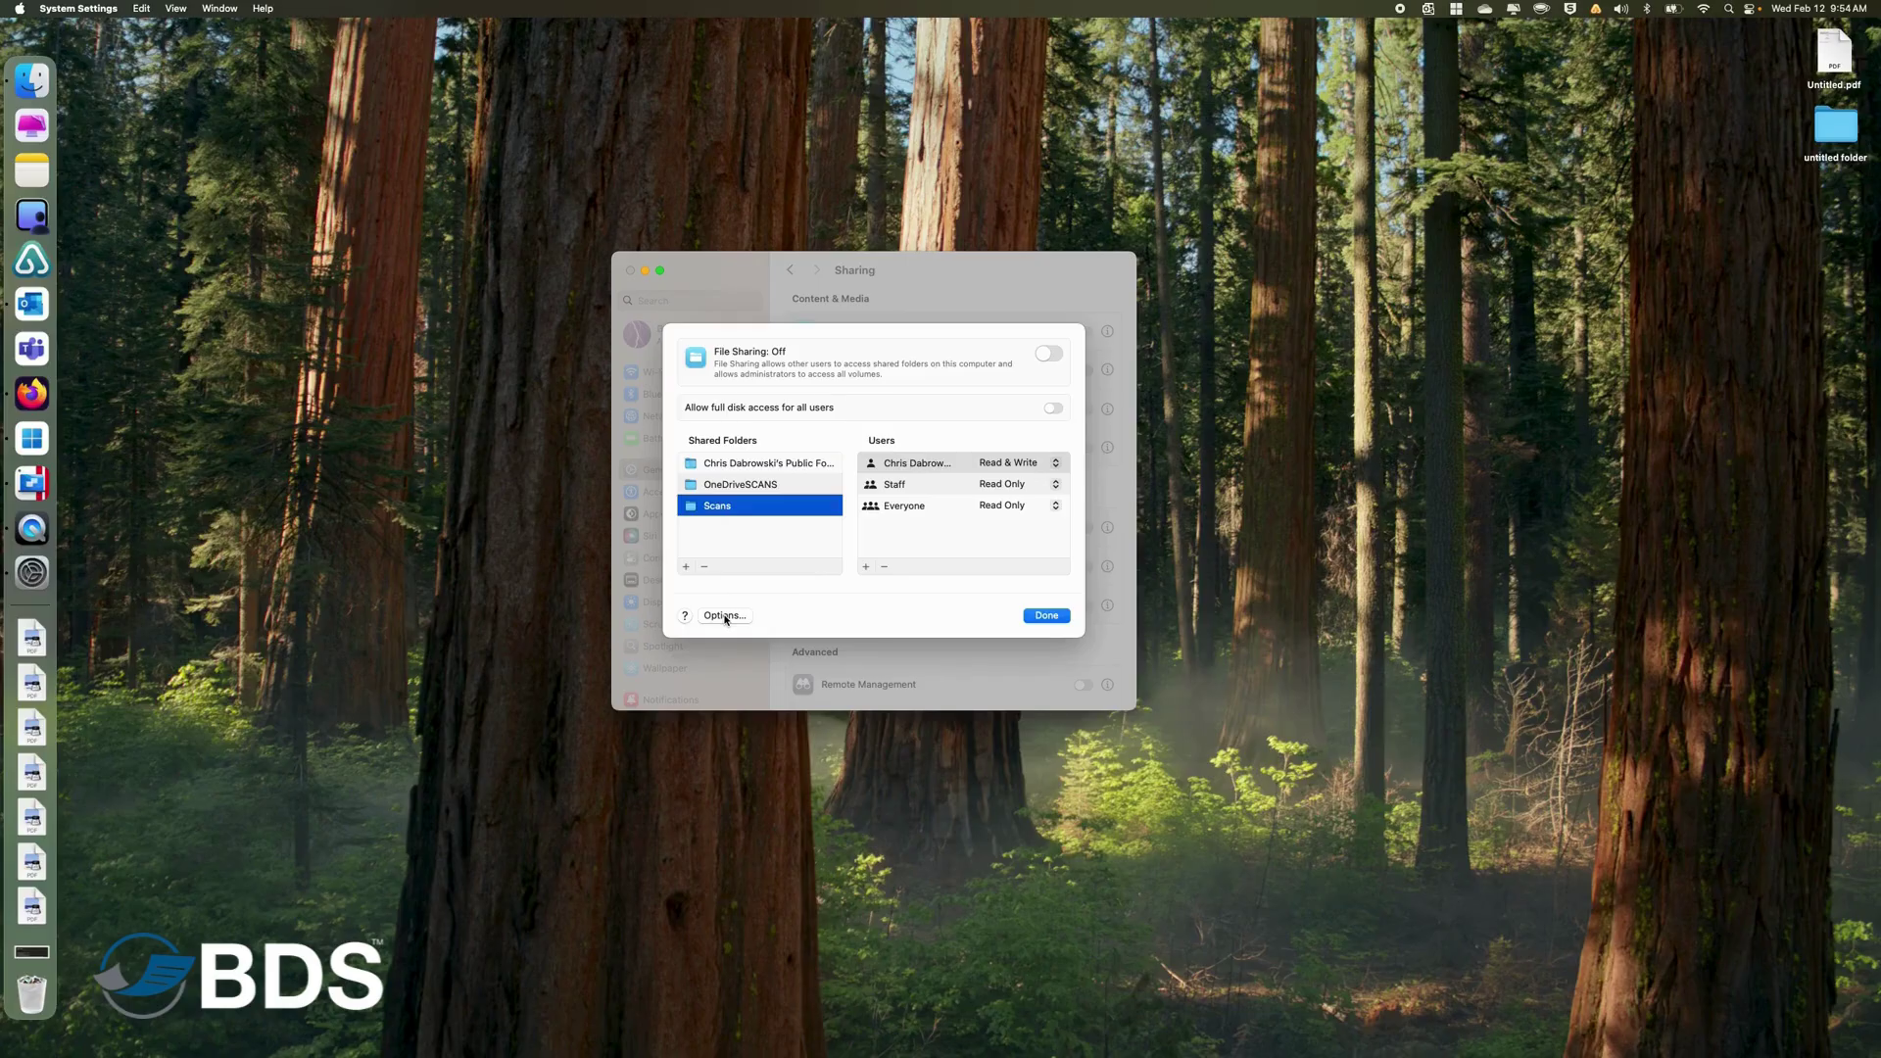
{"action": "left_click", "coordinate": [726, 616]}
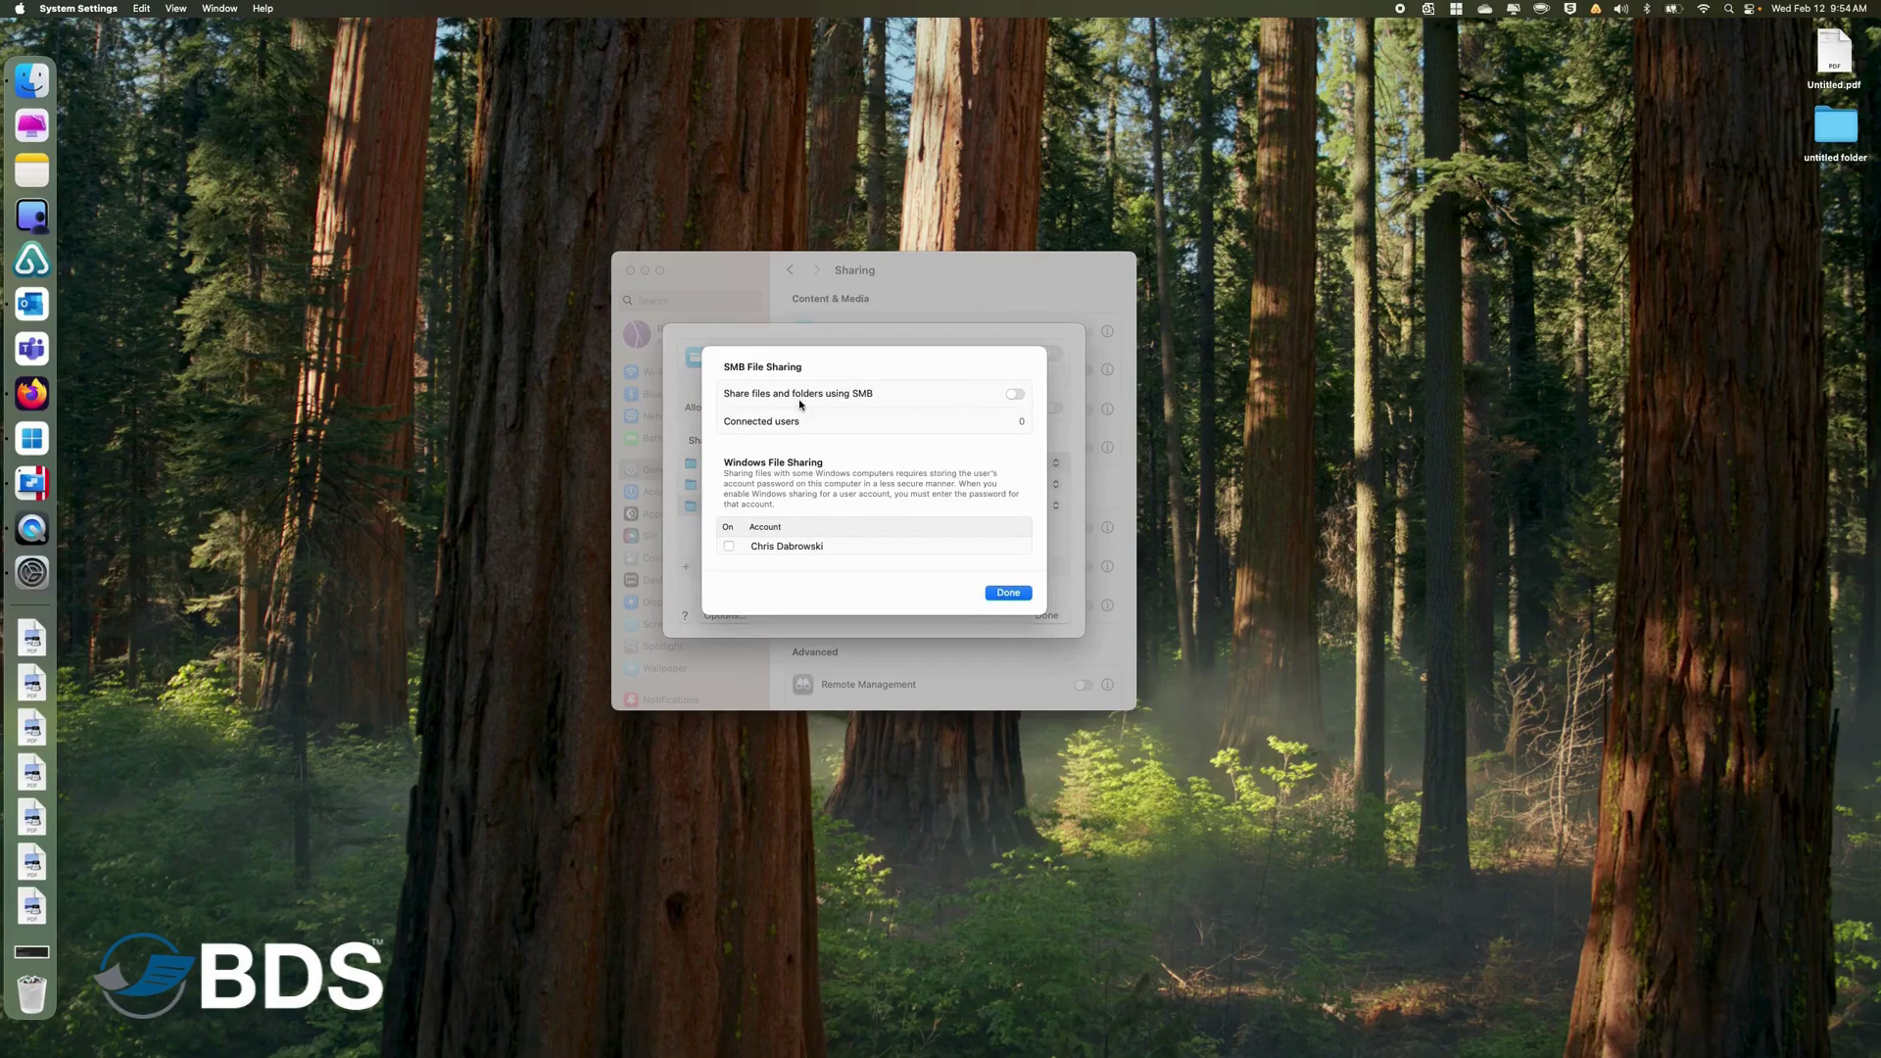
Turn on SMB sharing with Windows file sharing enabled for the user account, then confirm.
{"action": "left_click", "coordinate": [1017, 396]}
{"action": "left_click", "coordinate": [728, 547]}
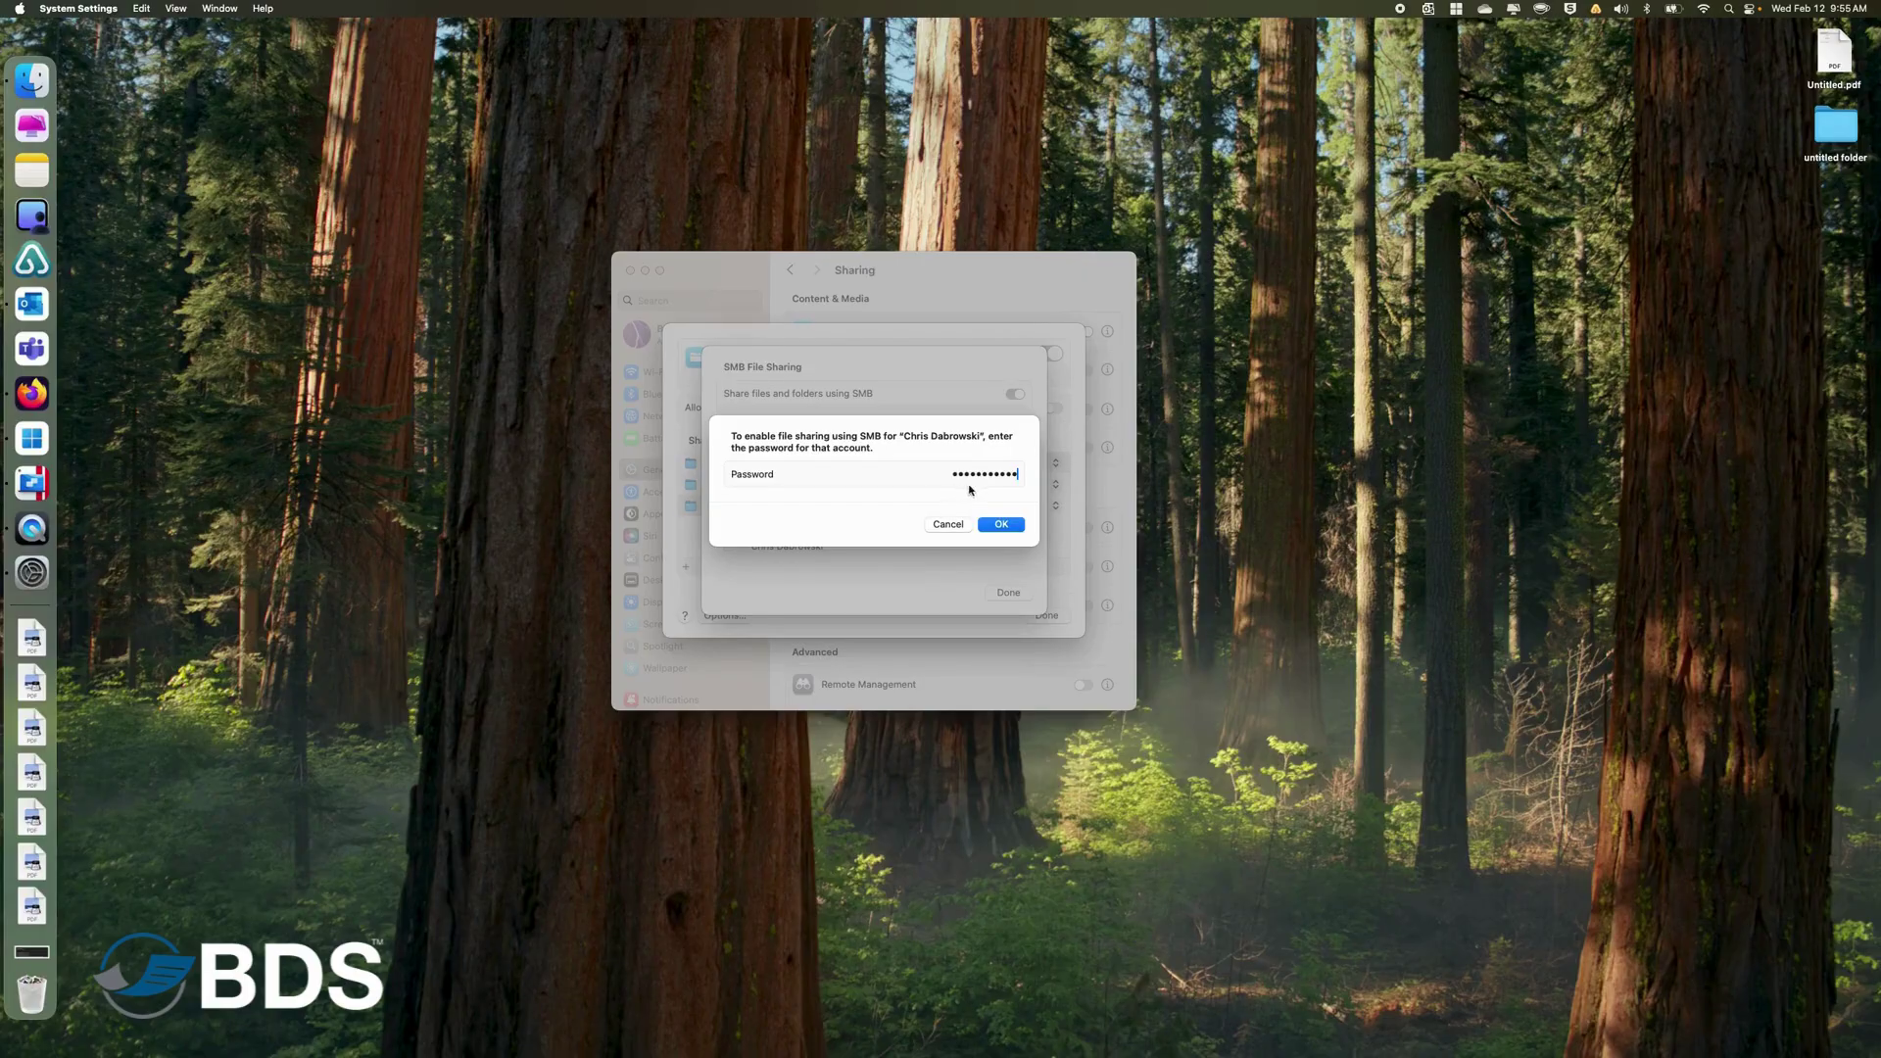
{"action": "left_click", "coordinate": [999, 528]}
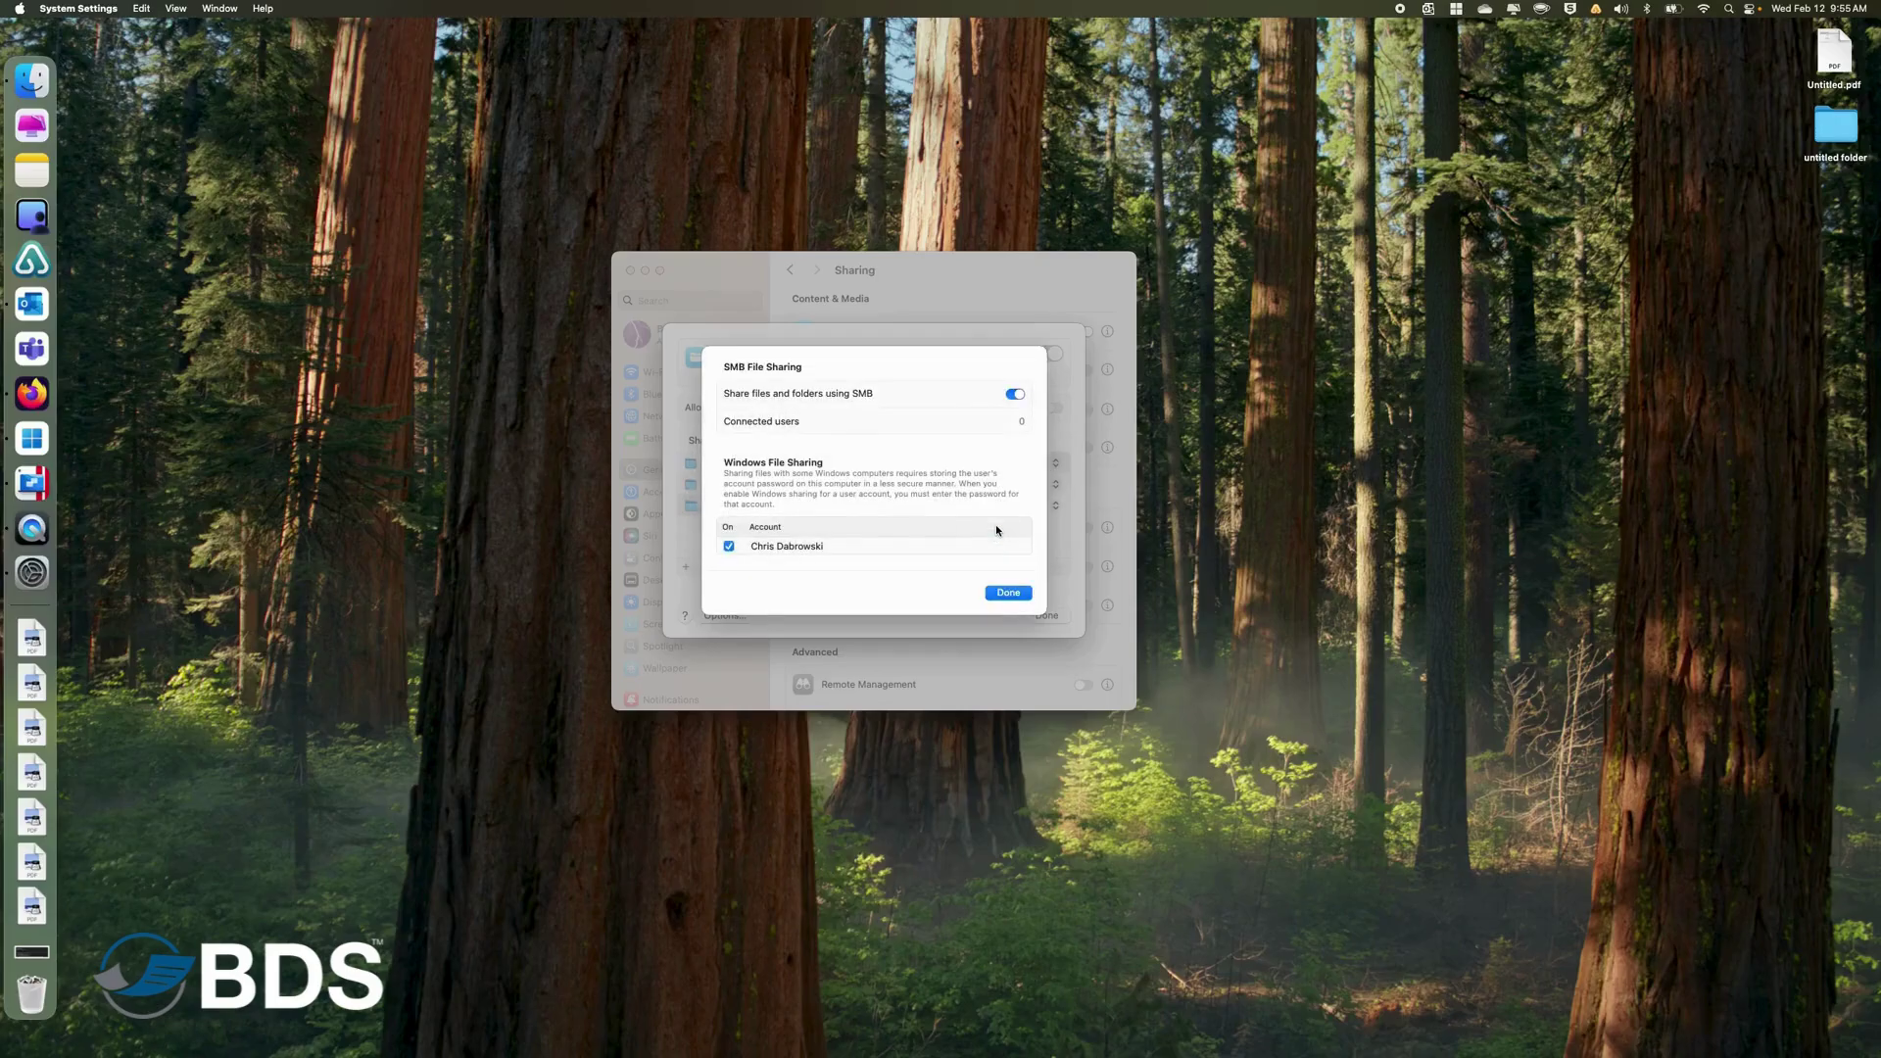
{"action": "left_click", "coordinate": [1007, 591]}
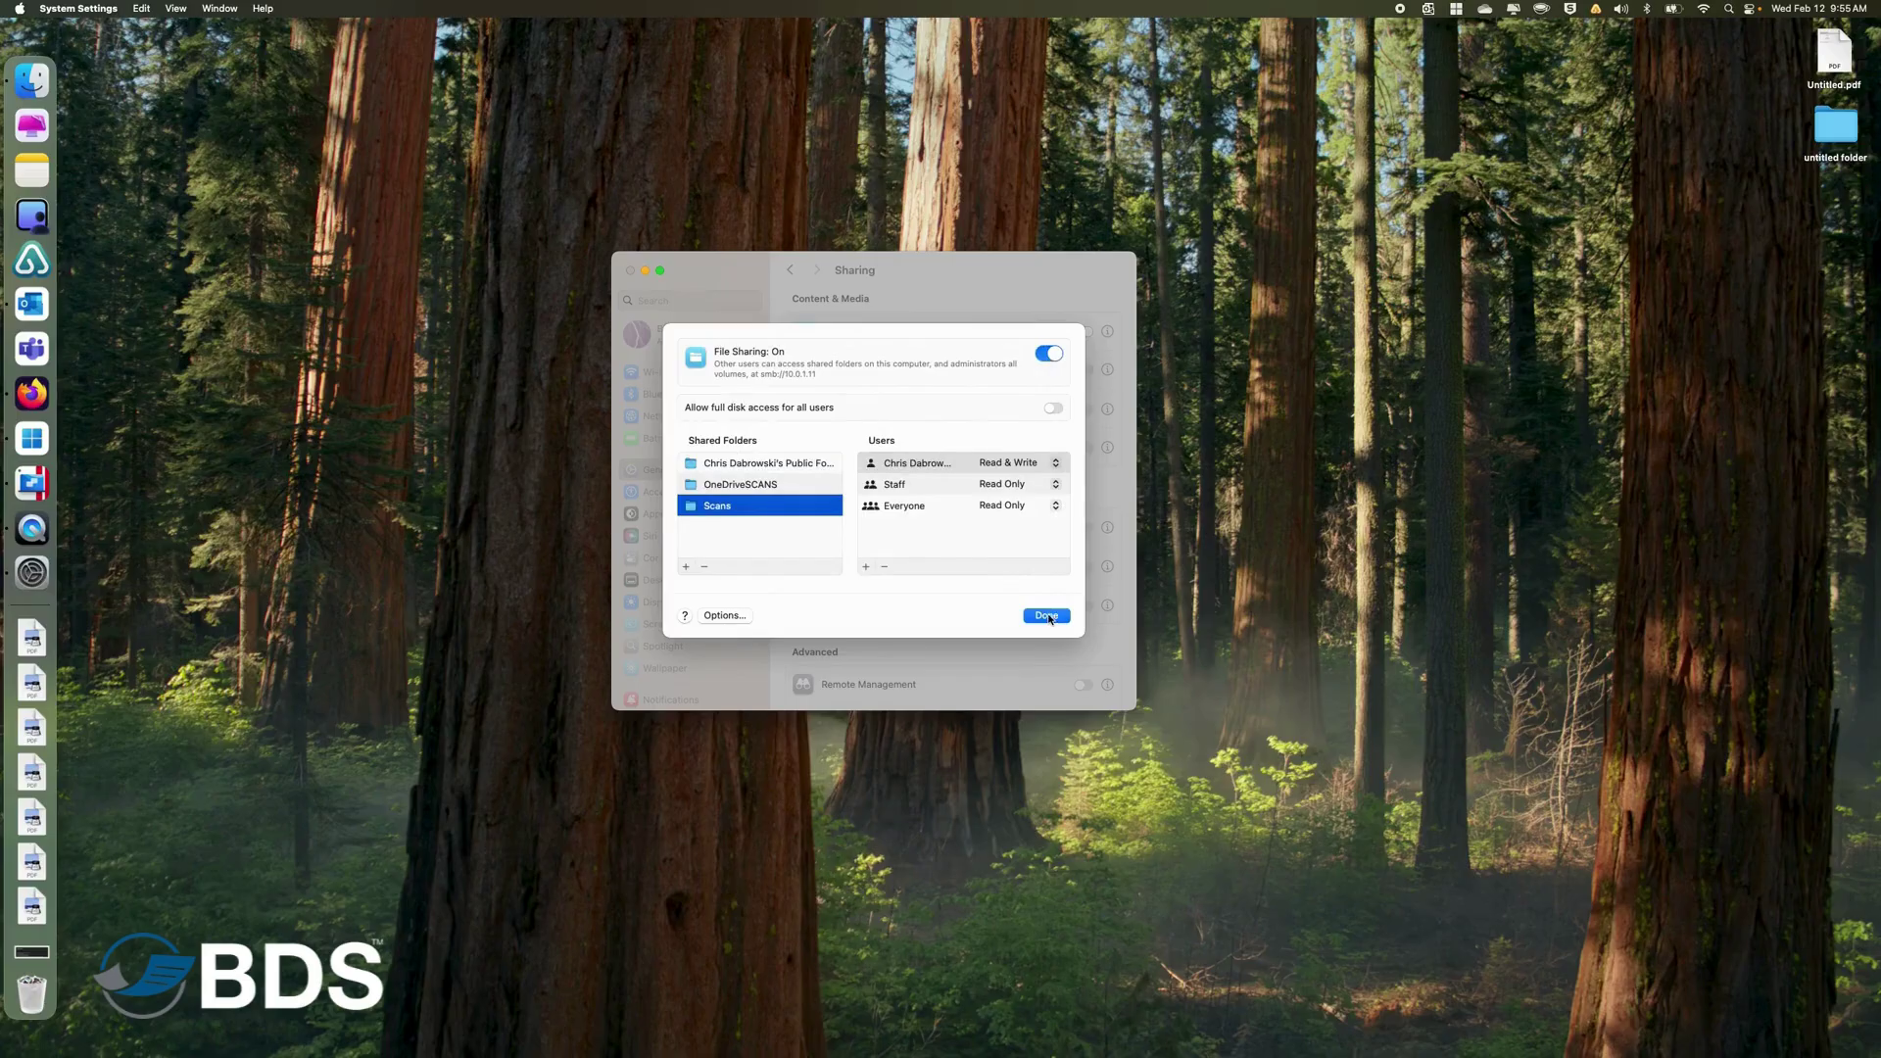
{"action": "left_click", "coordinate": [1046, 617]}
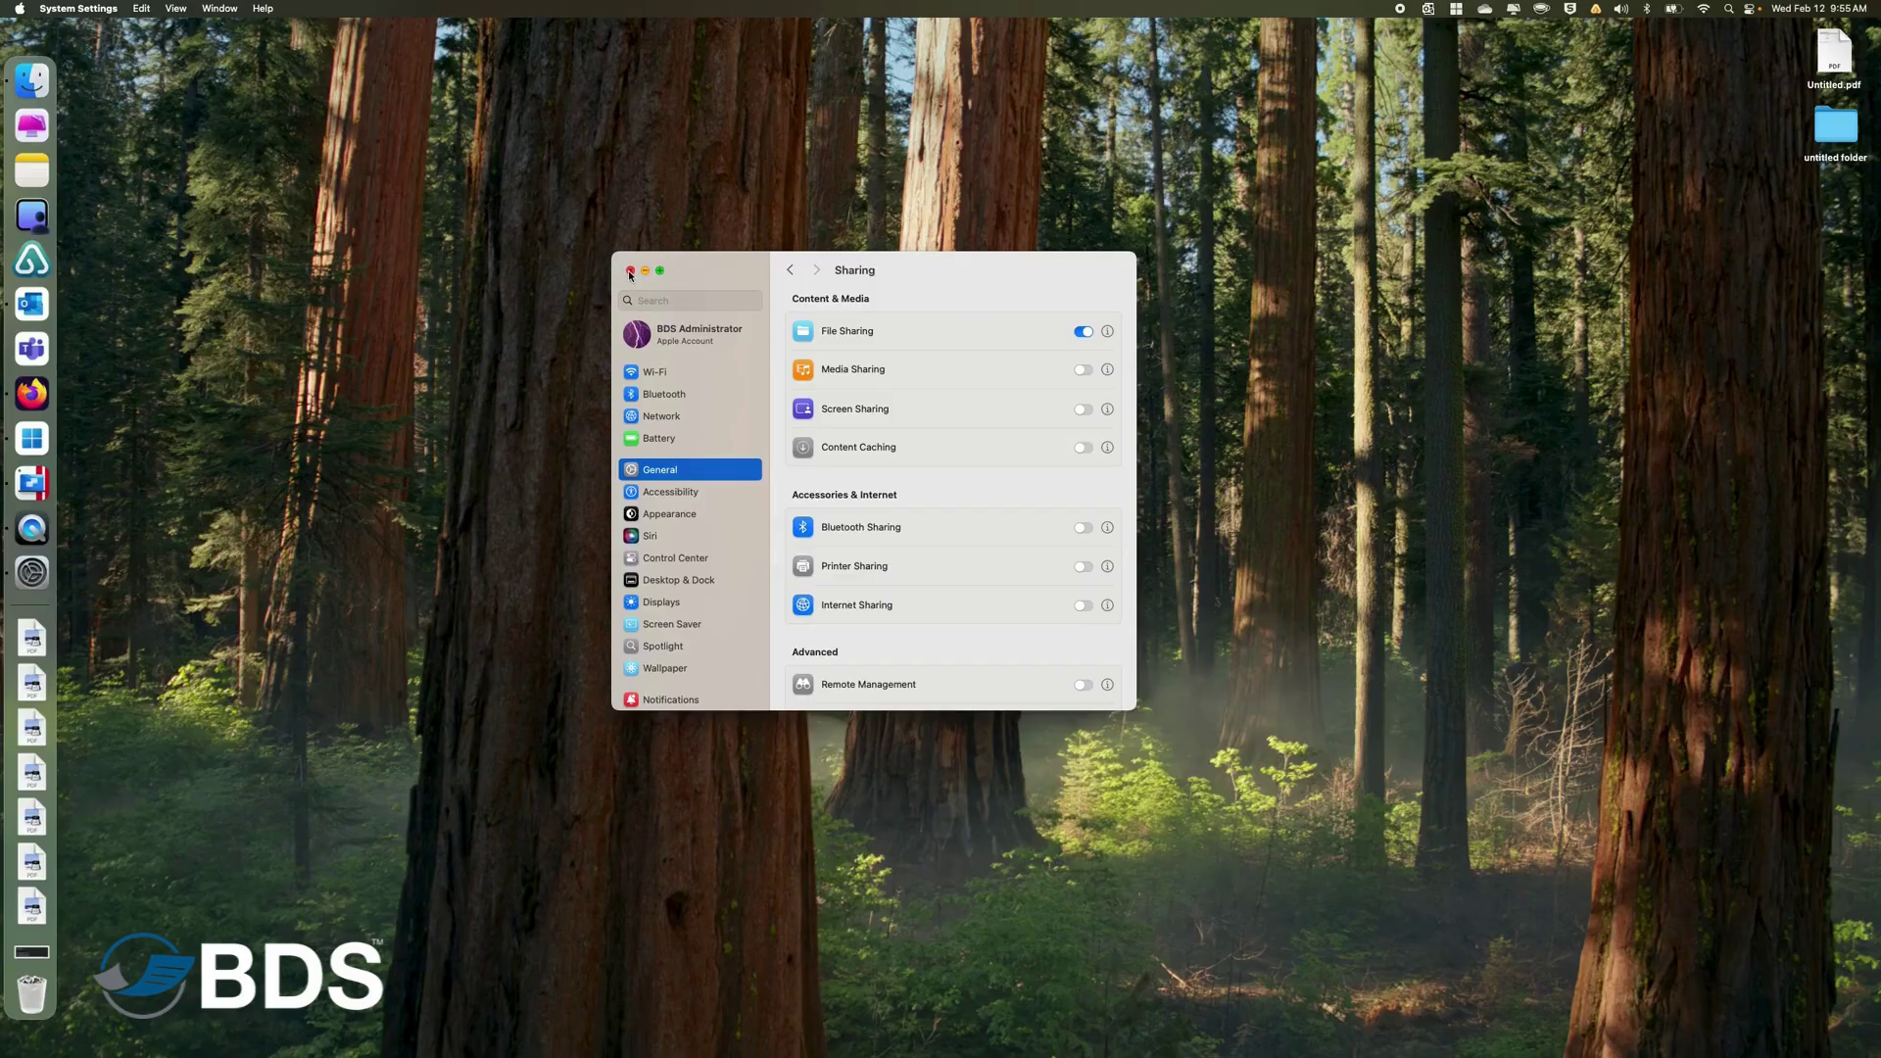
Close System Settings and drag the home folder's Scans folder into the Dock.
{"action": "left_click", "coordinate": [630, 271]}
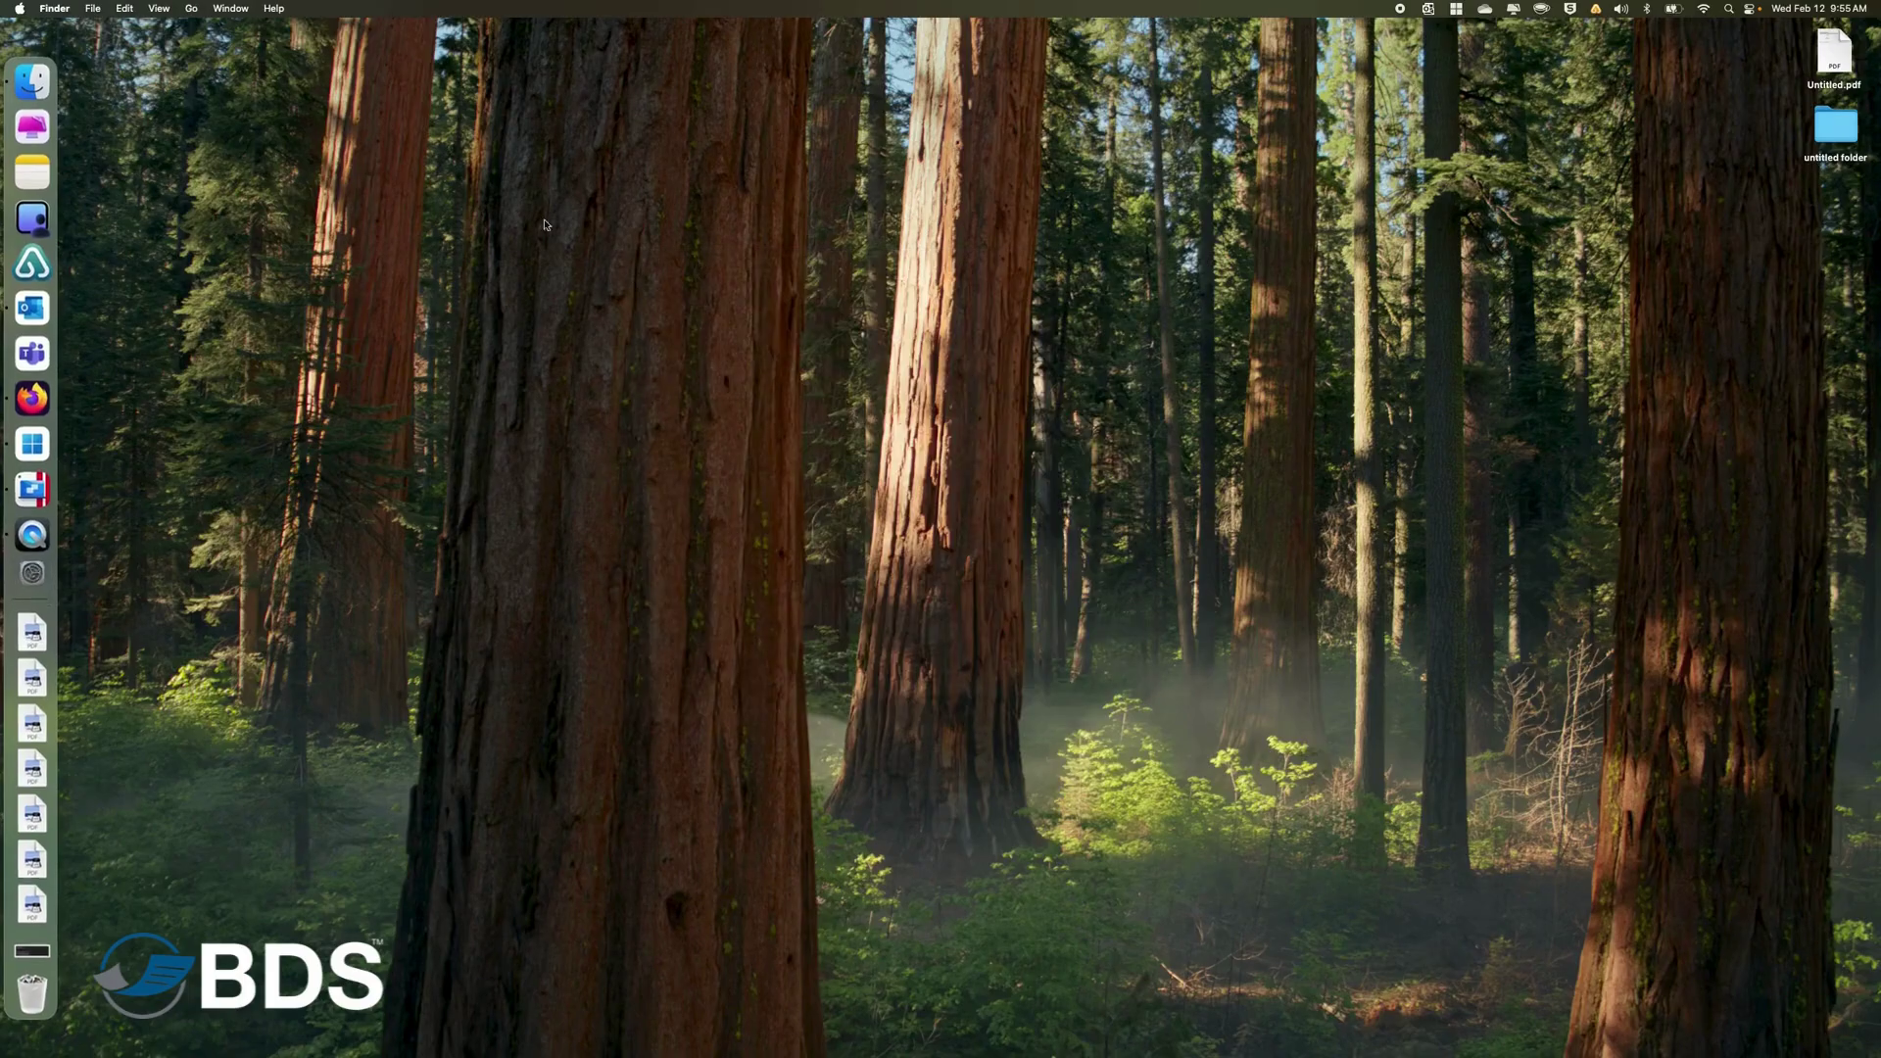
{"action": "left_click", "coordinate": [37, 84]}
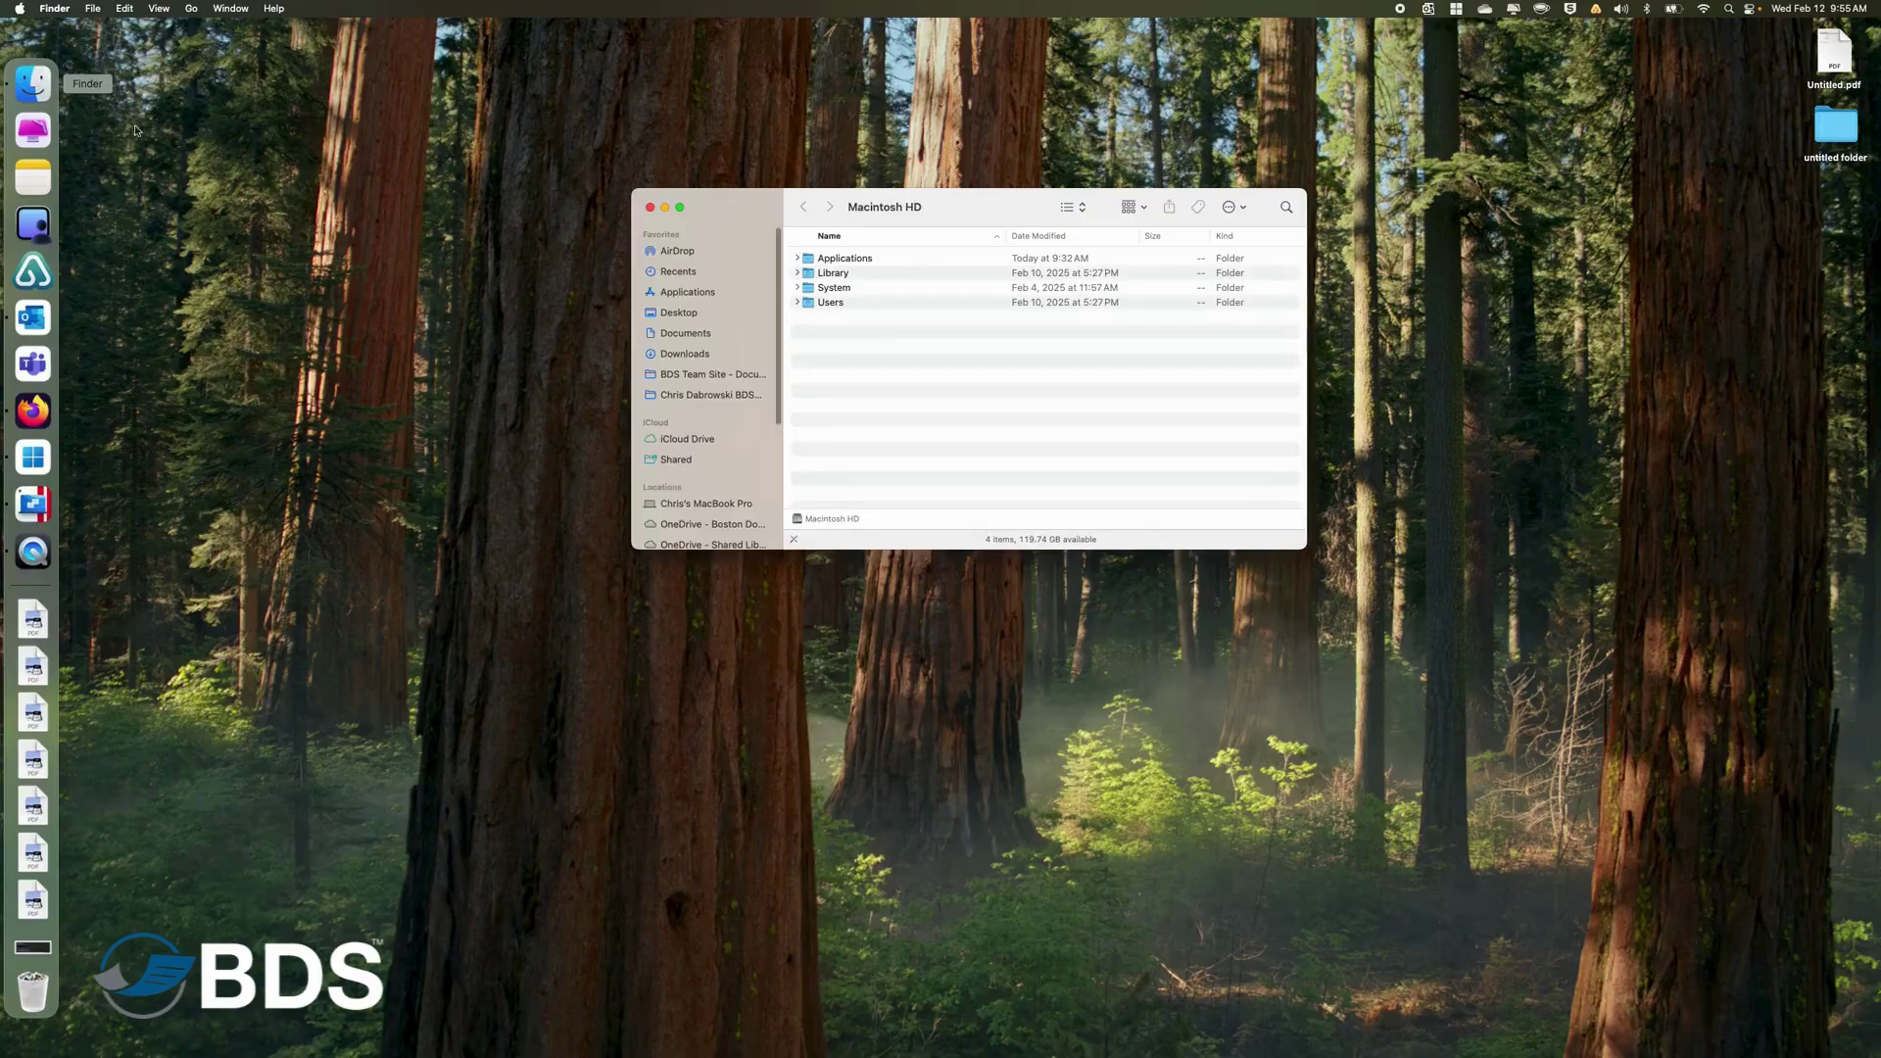
{"action": "left_click", "coordinate": [688, 505]}
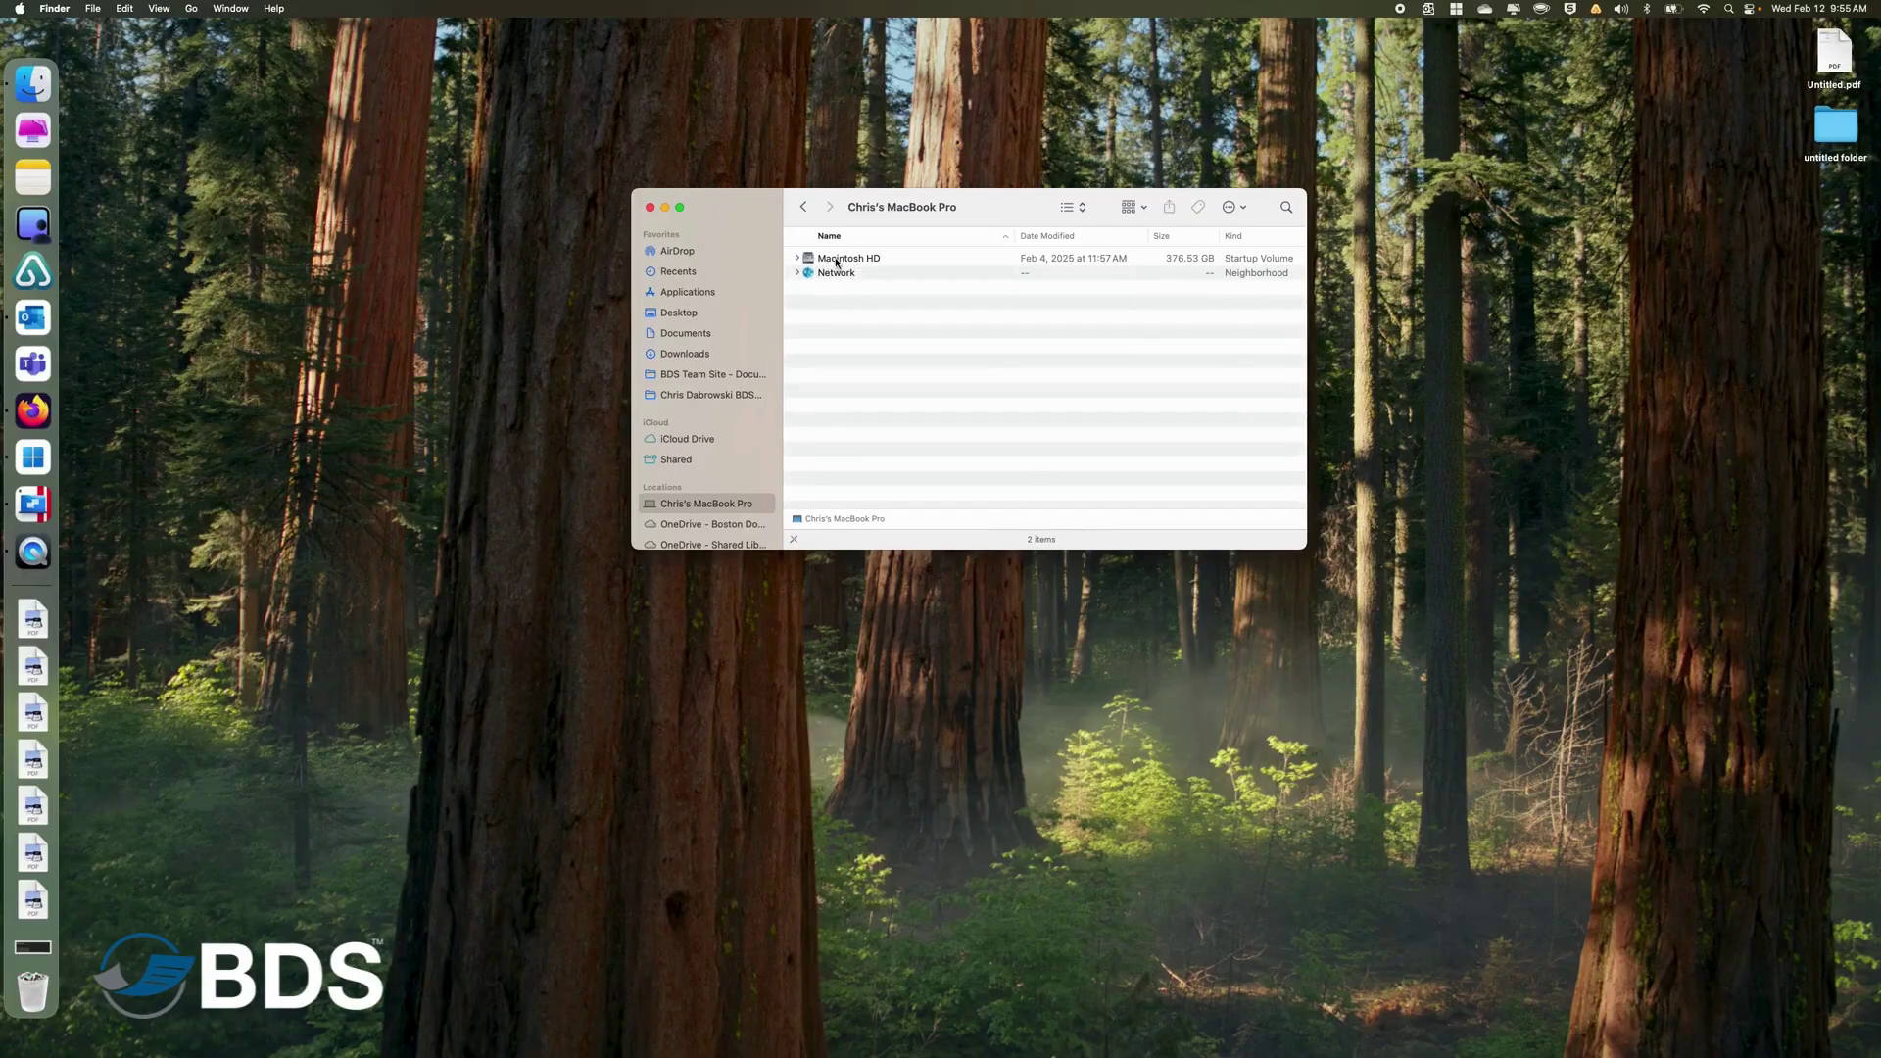
{"action": "left_click", "coordinate": [836, 261]}
{"action": "double_click", "coordinate": [835, 261]}
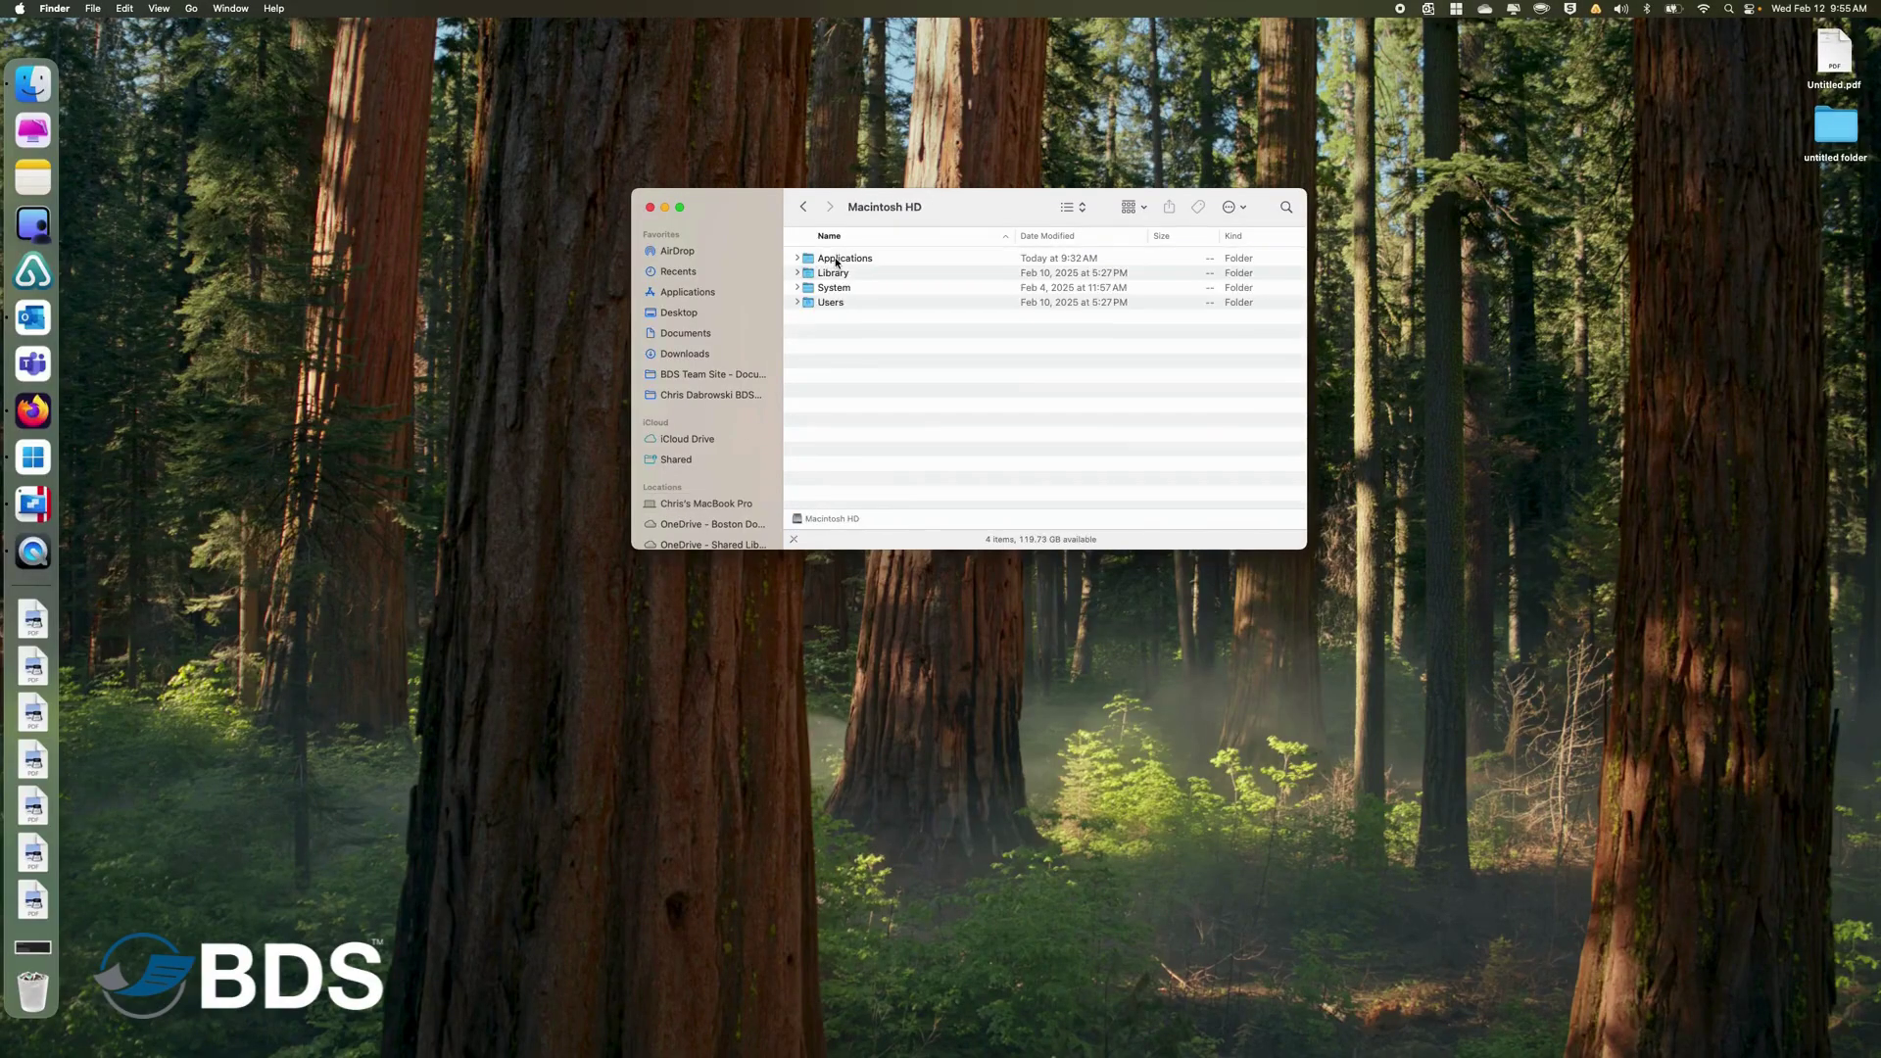
{"action": "double_click", "coordinate": [822, 304]}
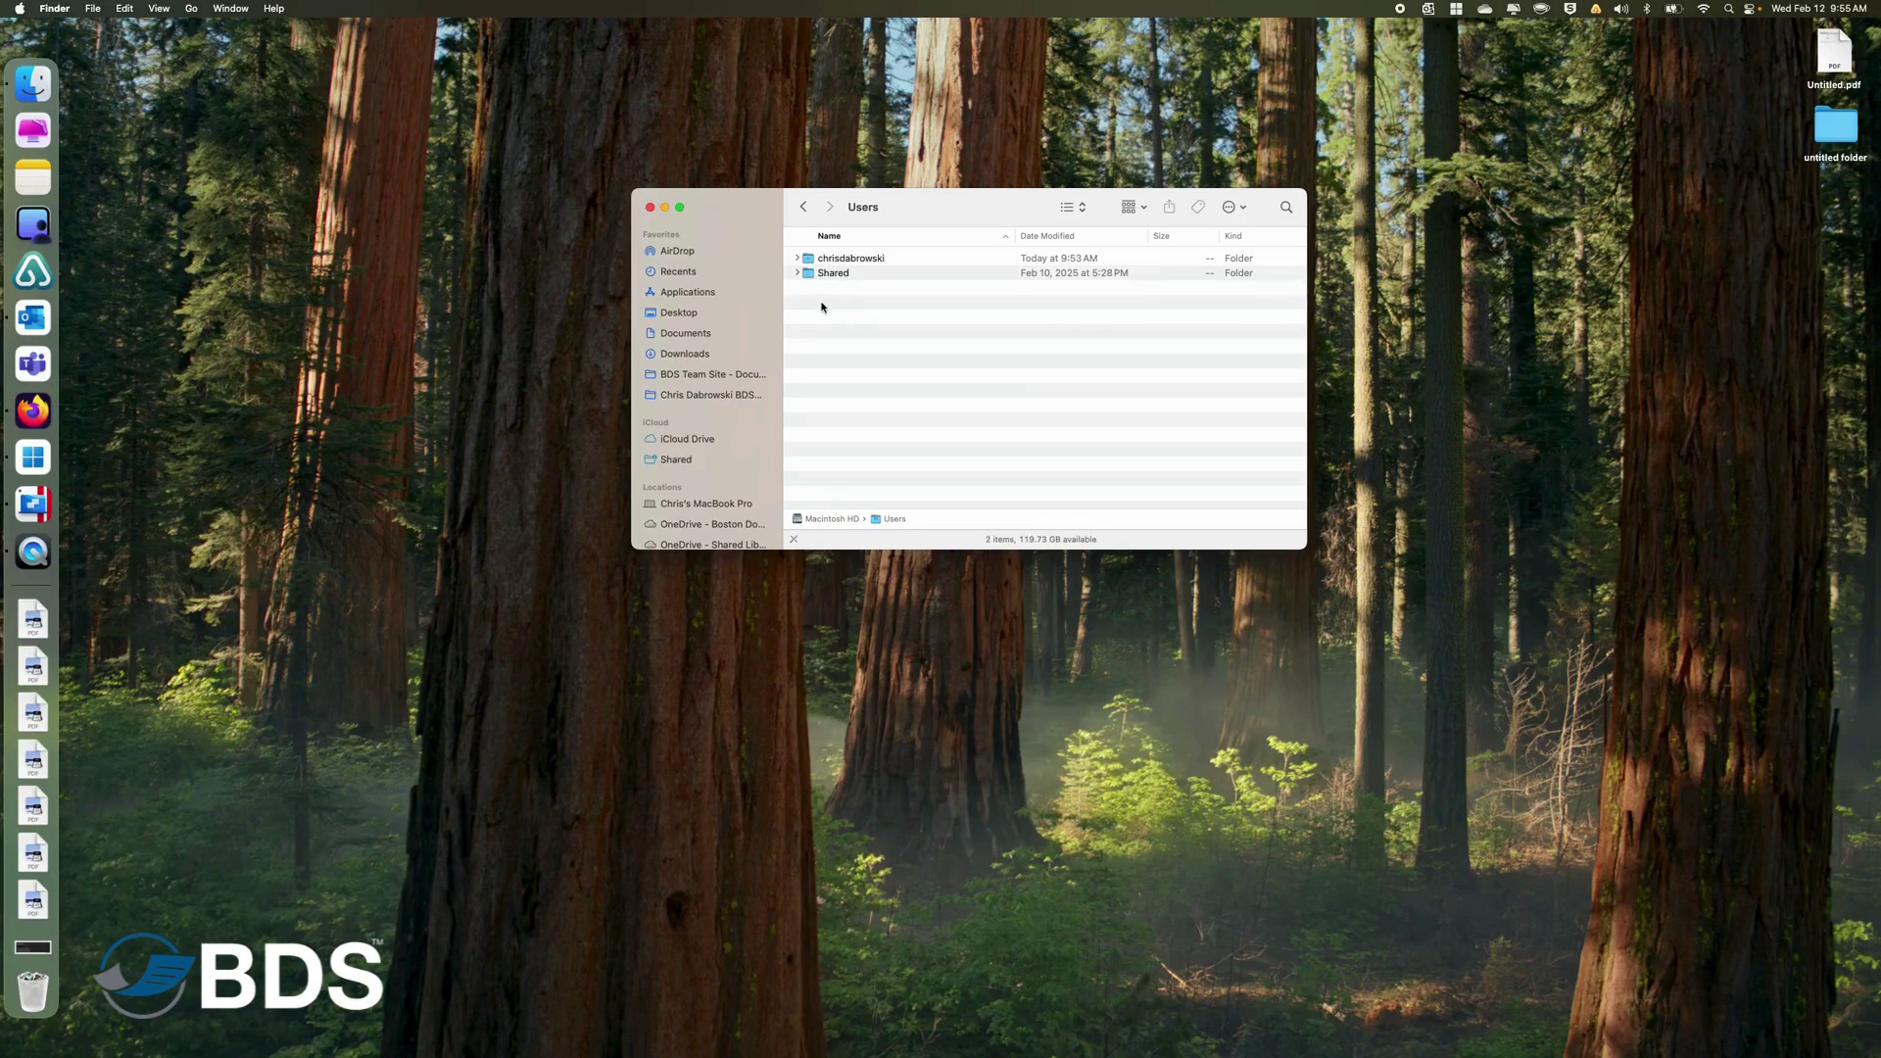
{"action": "double_click", "coordinate": [829, 260]}
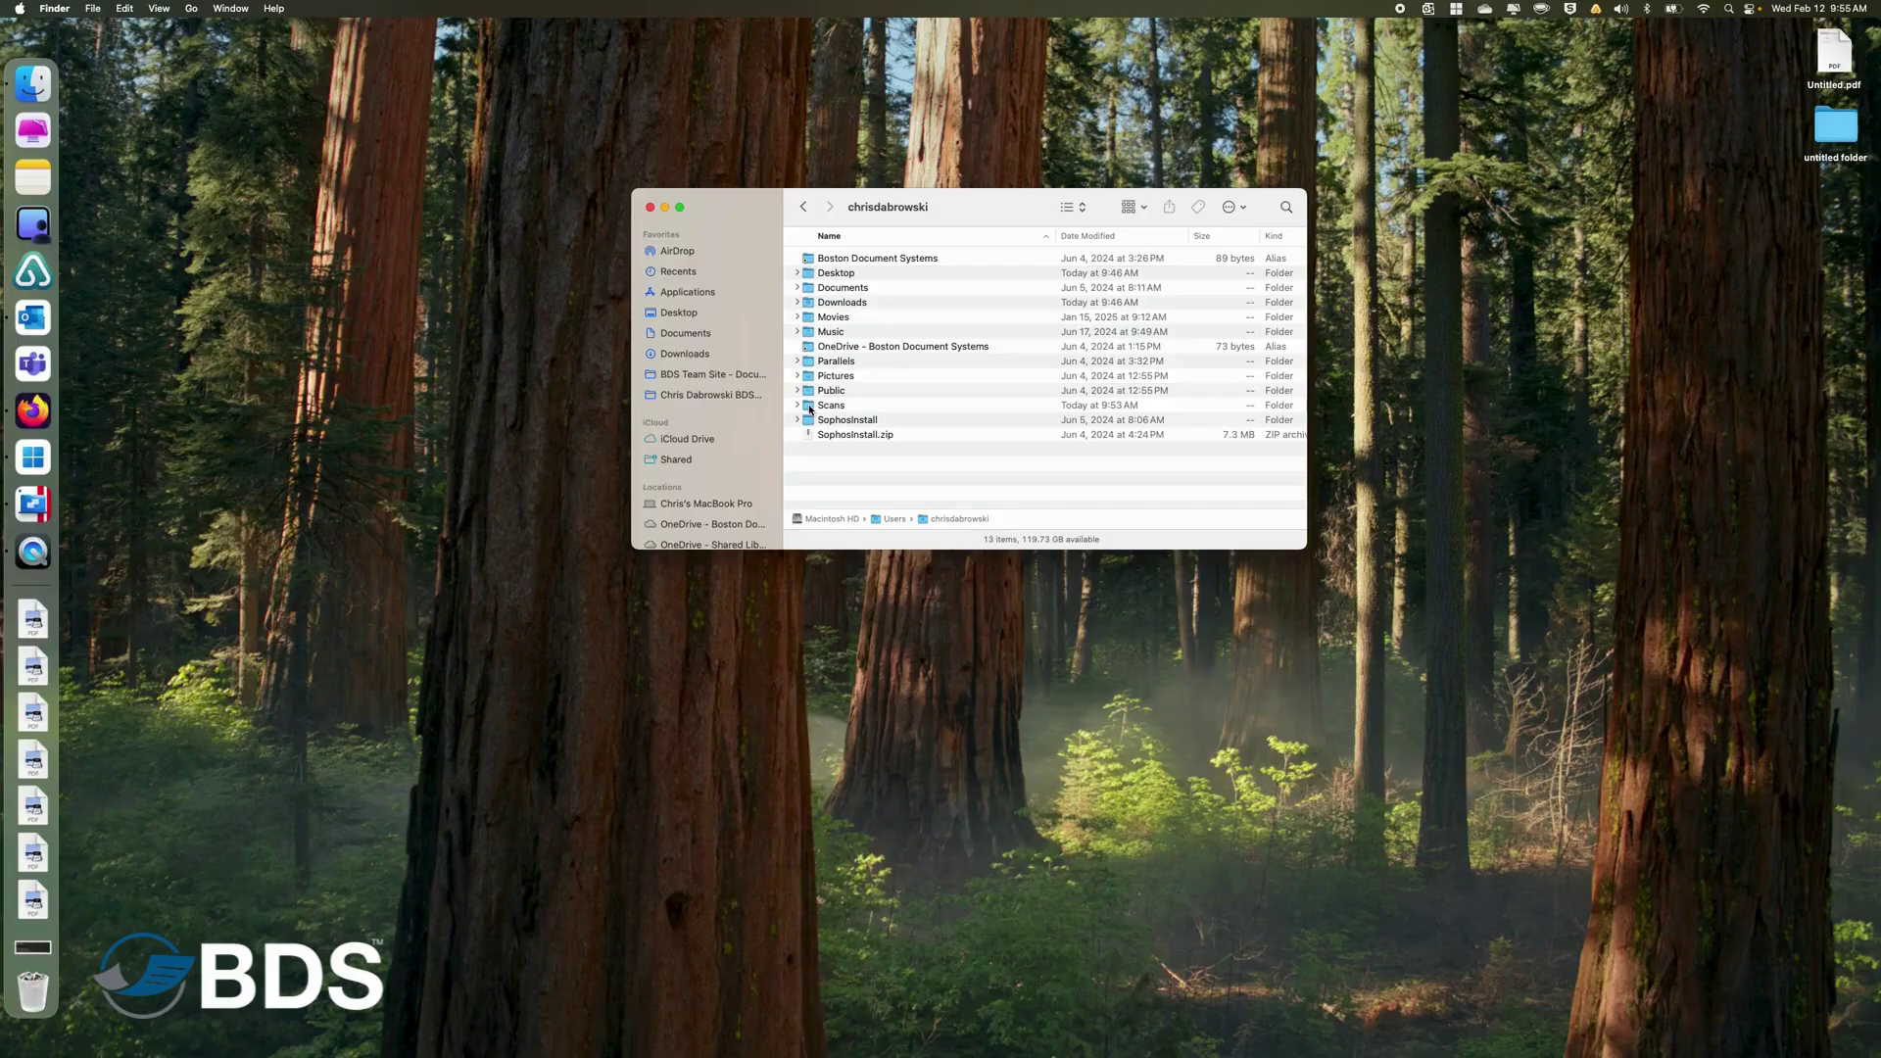
{"action": "left_click_drag", "start_coordinate": [809, 409], "coordinate": [26, 914]}
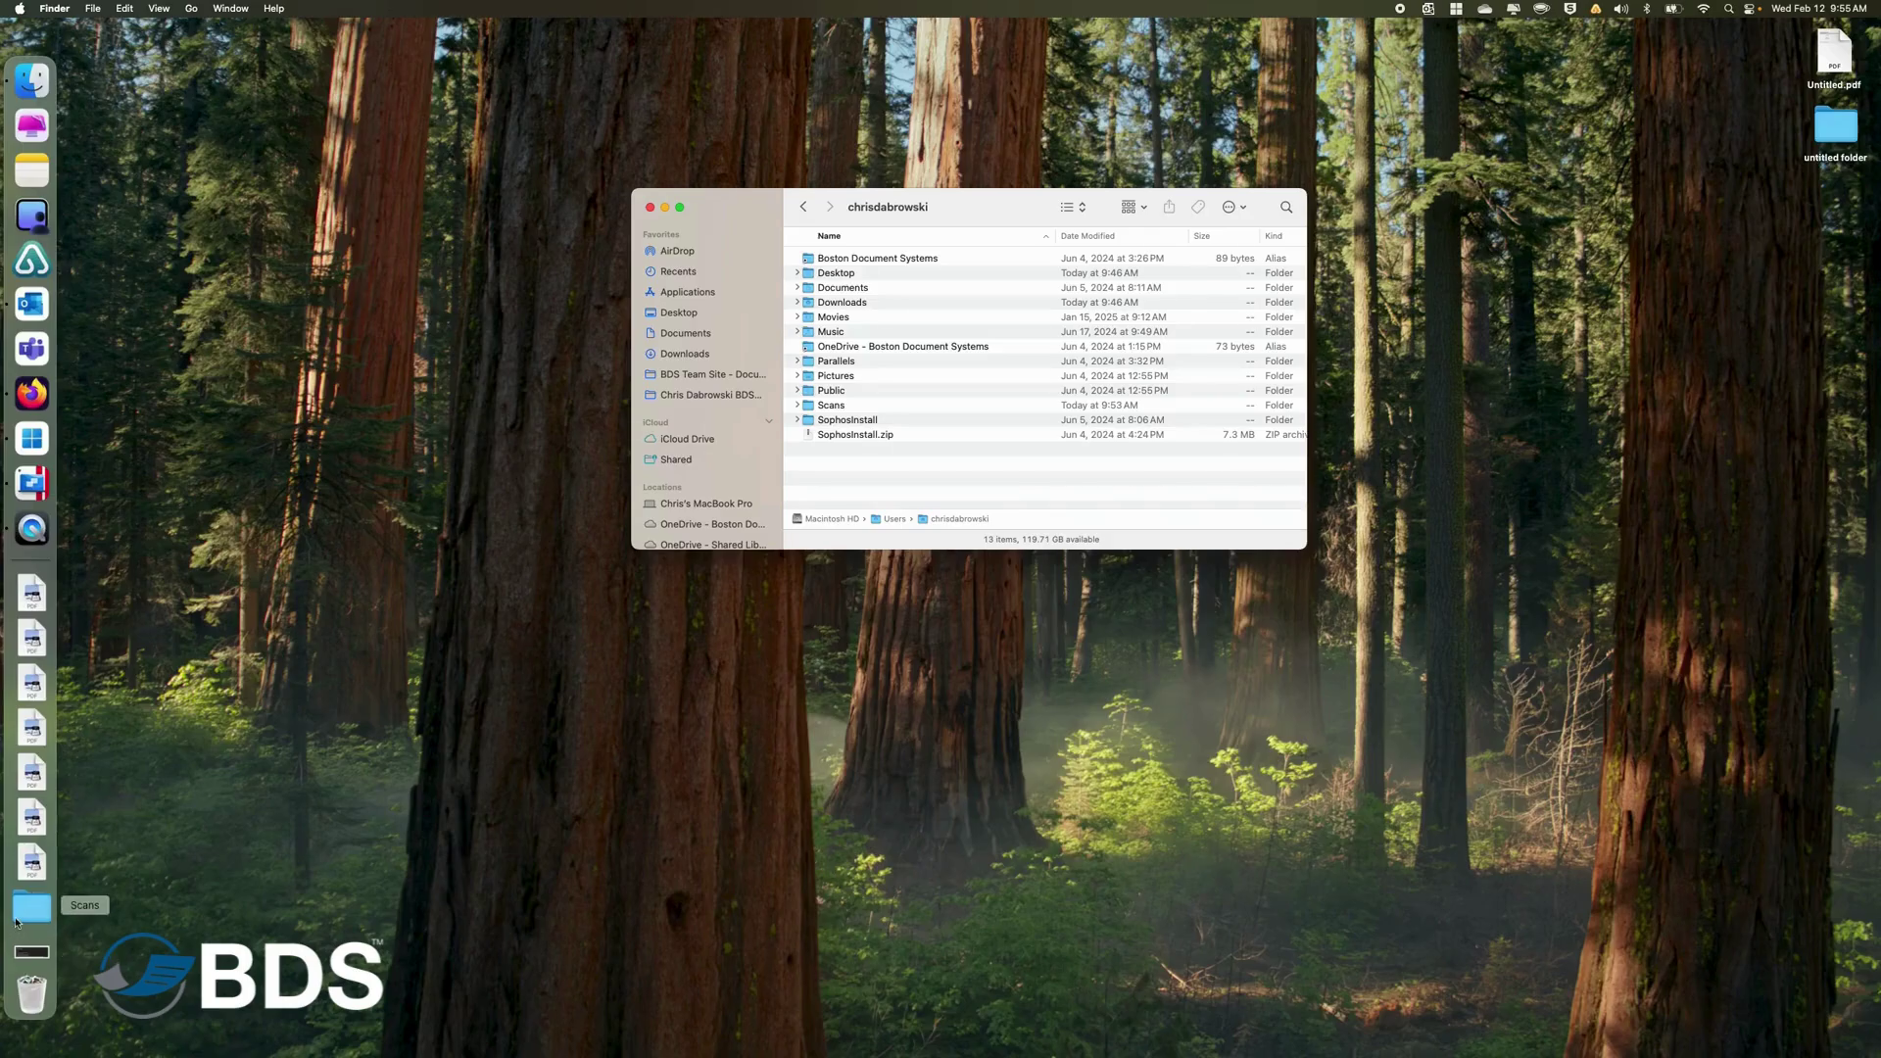
{"action": "left_click", "coordinate": [648, 206]}
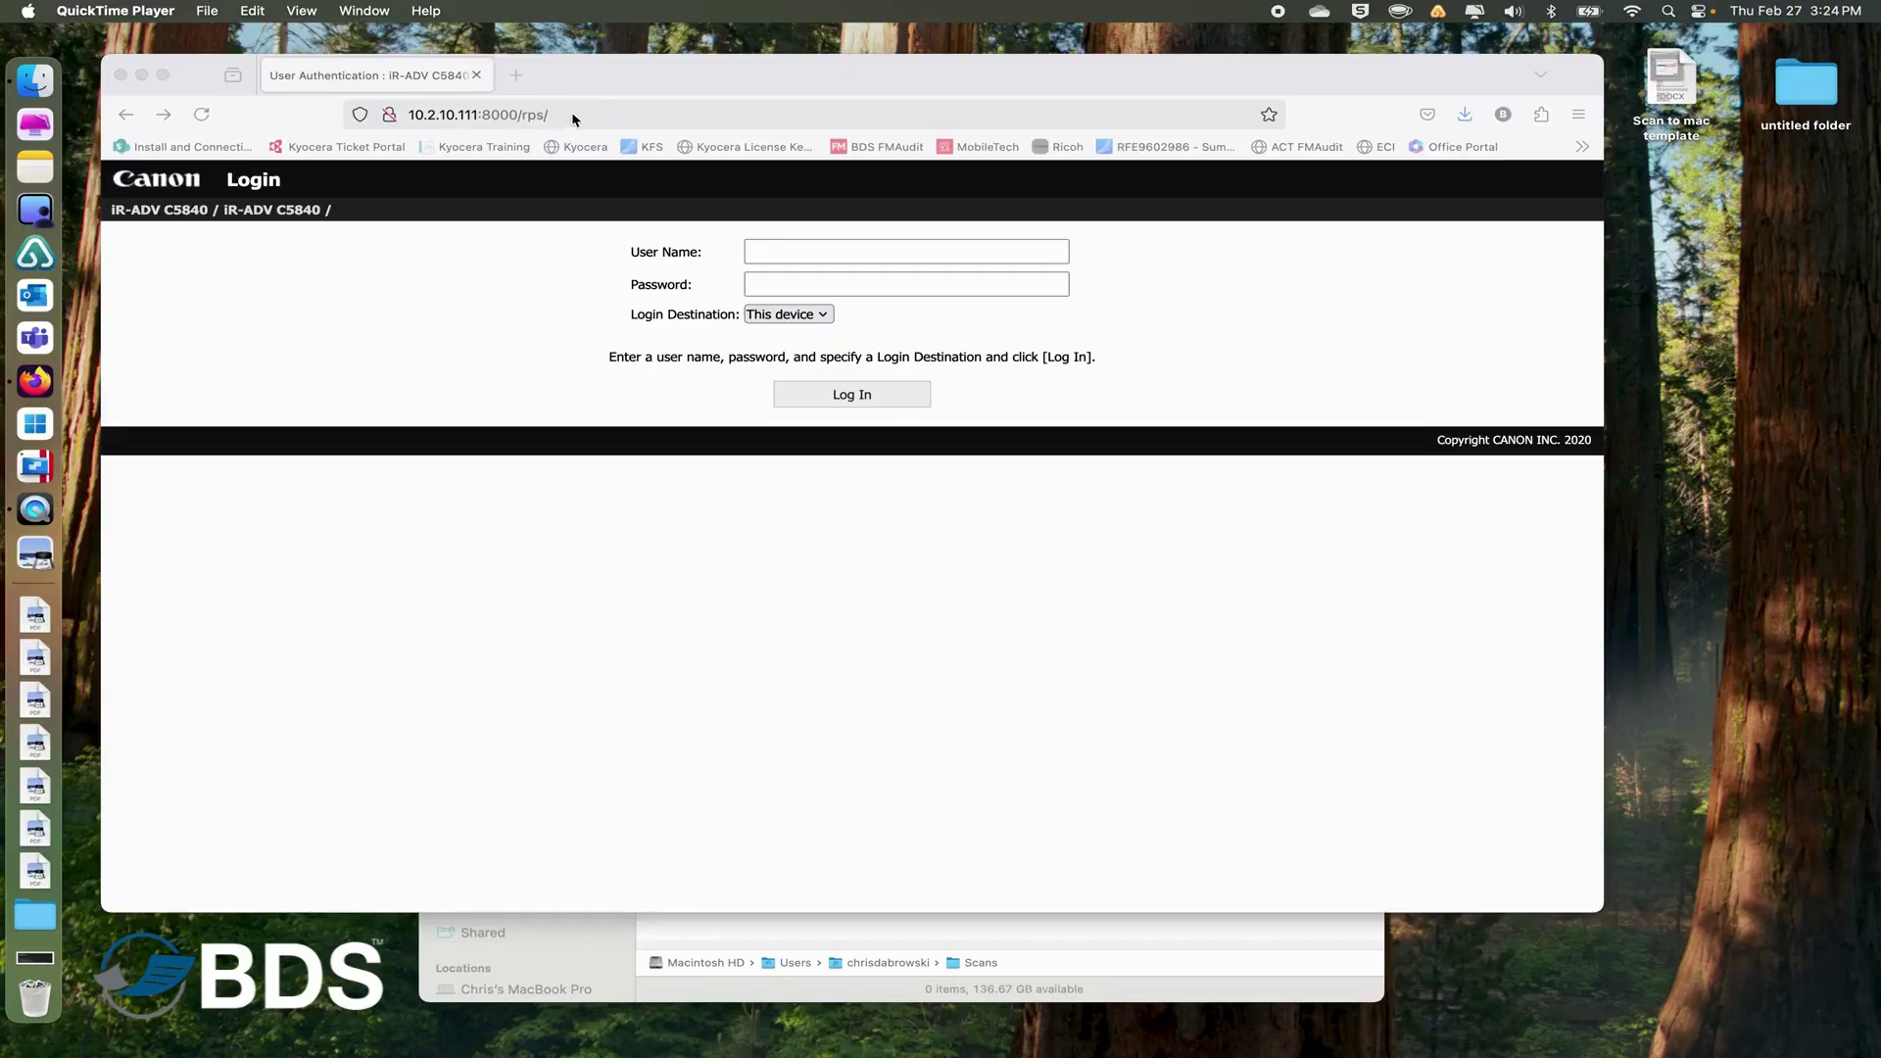
Log in to the copier's Remote UI as Administrator with the admin password.
{"action": "left_click", "coordinate": [792, 249]}
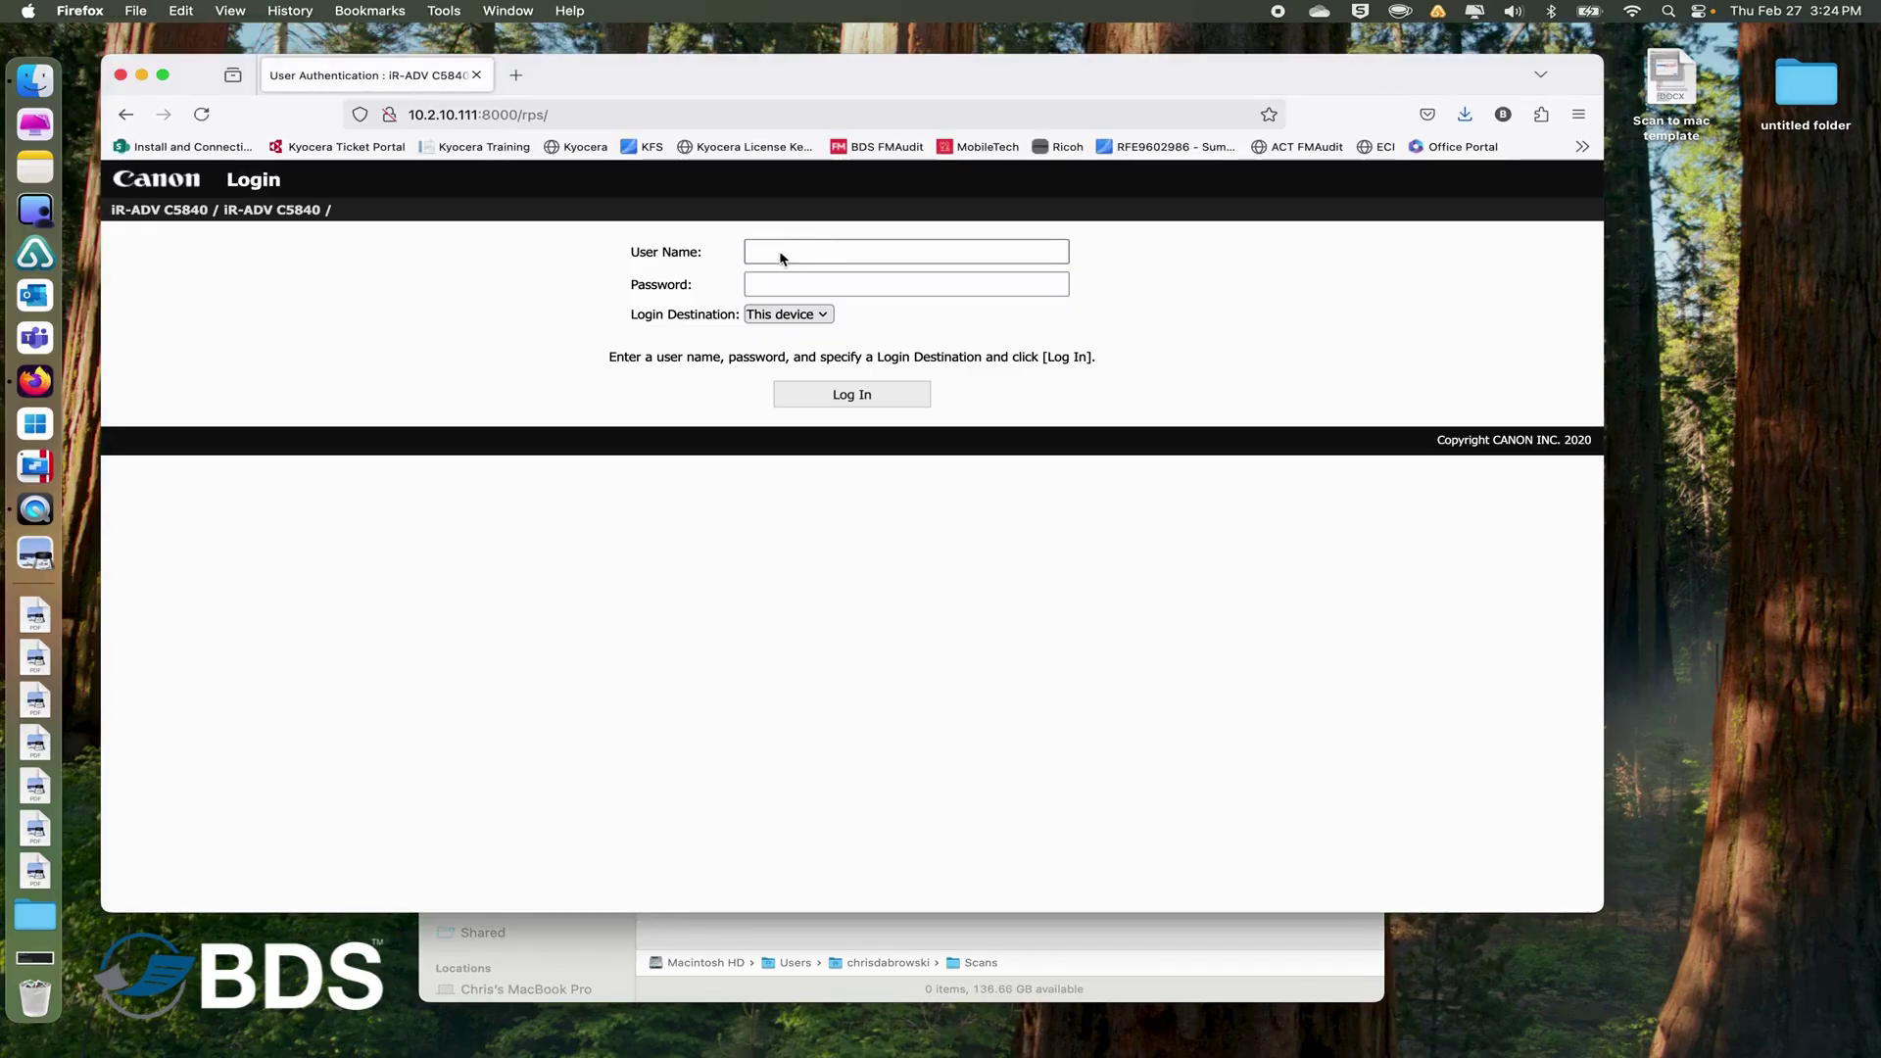
{"action": "left_click", "coordinate": [793, 250]}
{"action": "type", "text": "Admin"}
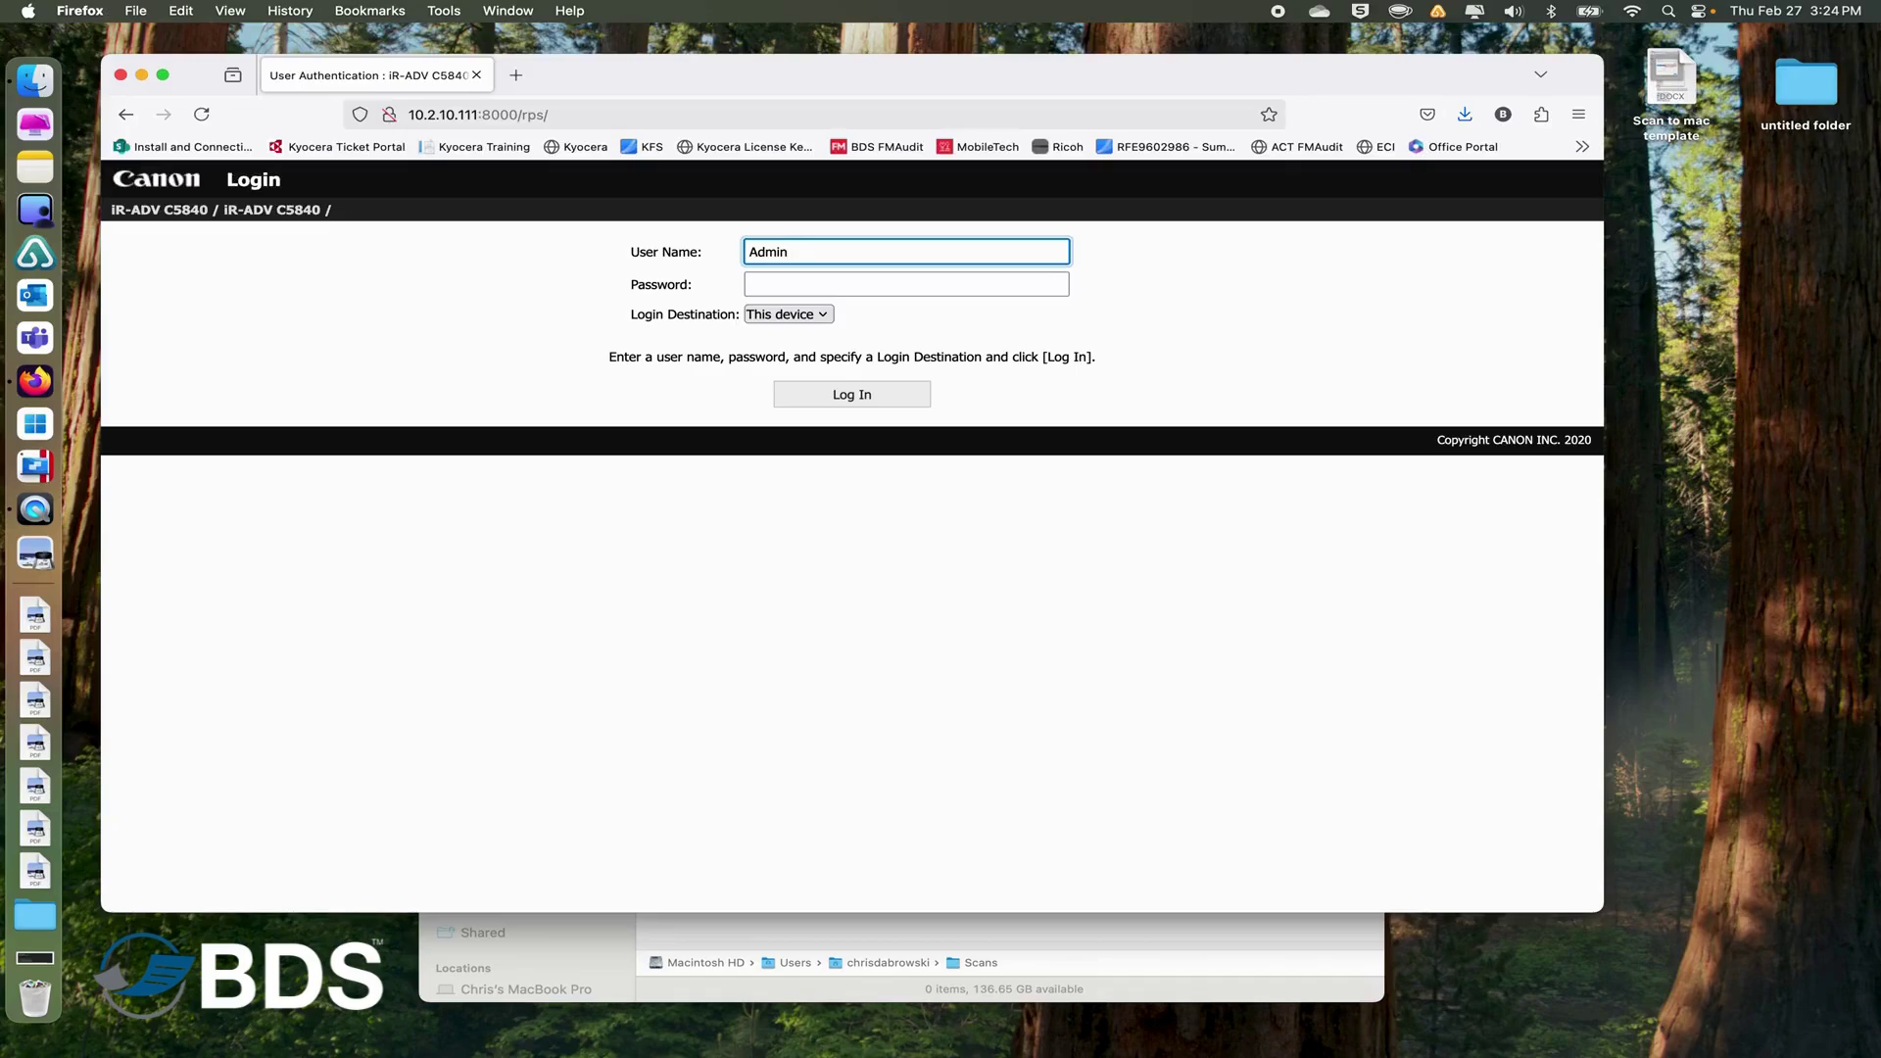
{"action": "type", "text": "istrat"}
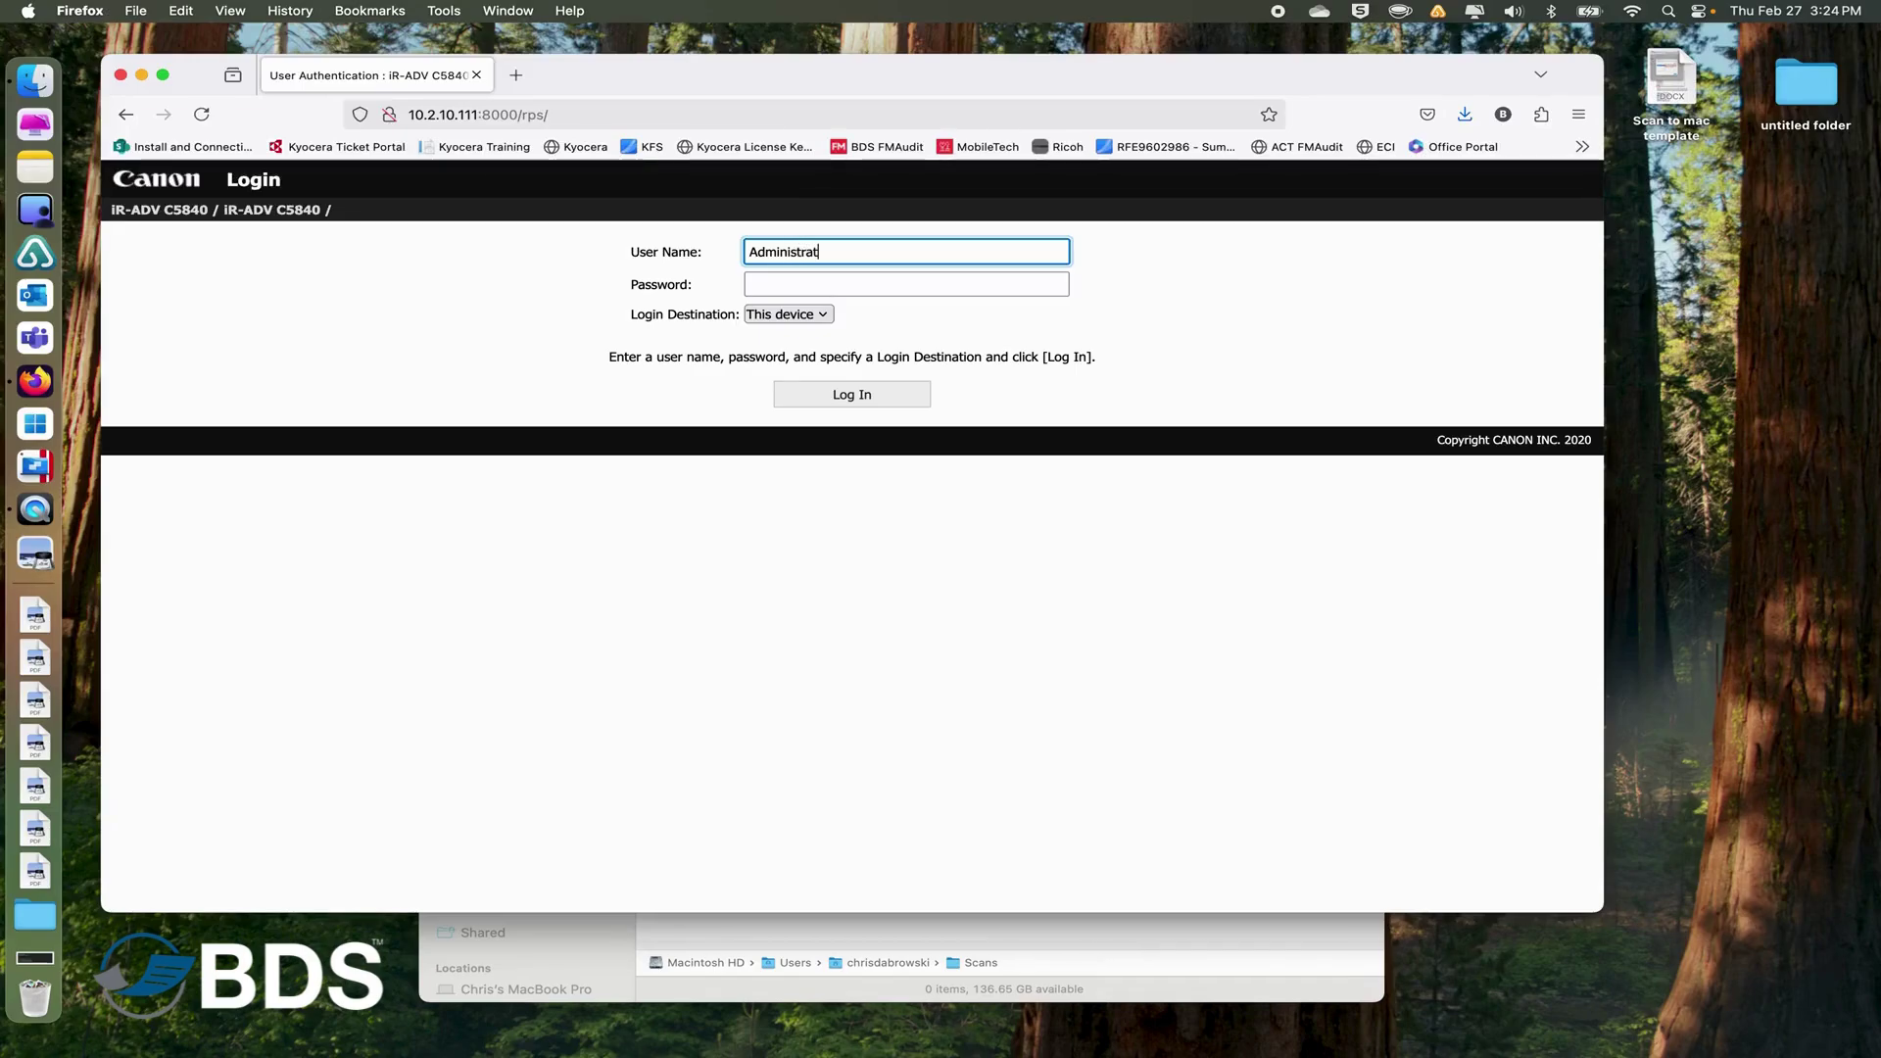
{"action": "type", "text": "or"}
{"action": "key", "text": "Tab"}
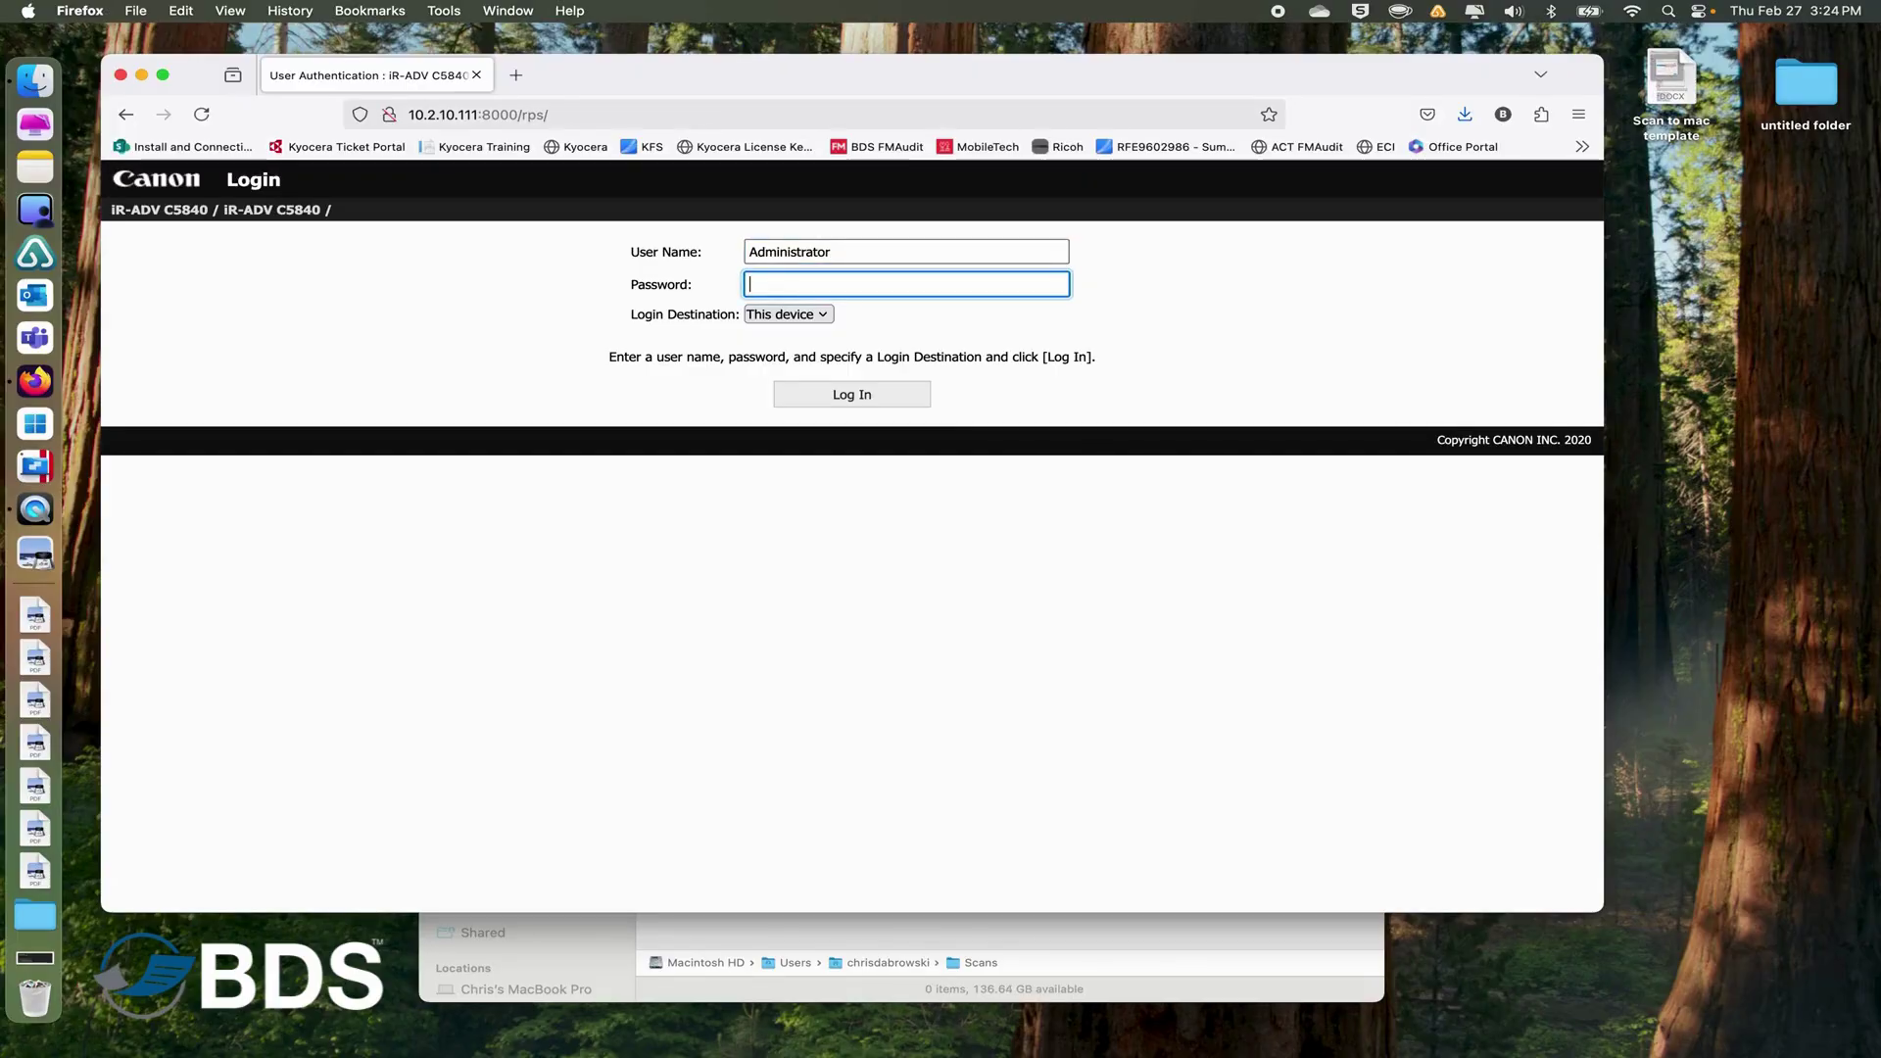
{"action": "type", "text": "7654321"}
{"action": "left_click", "coordinate": [848, 391]}
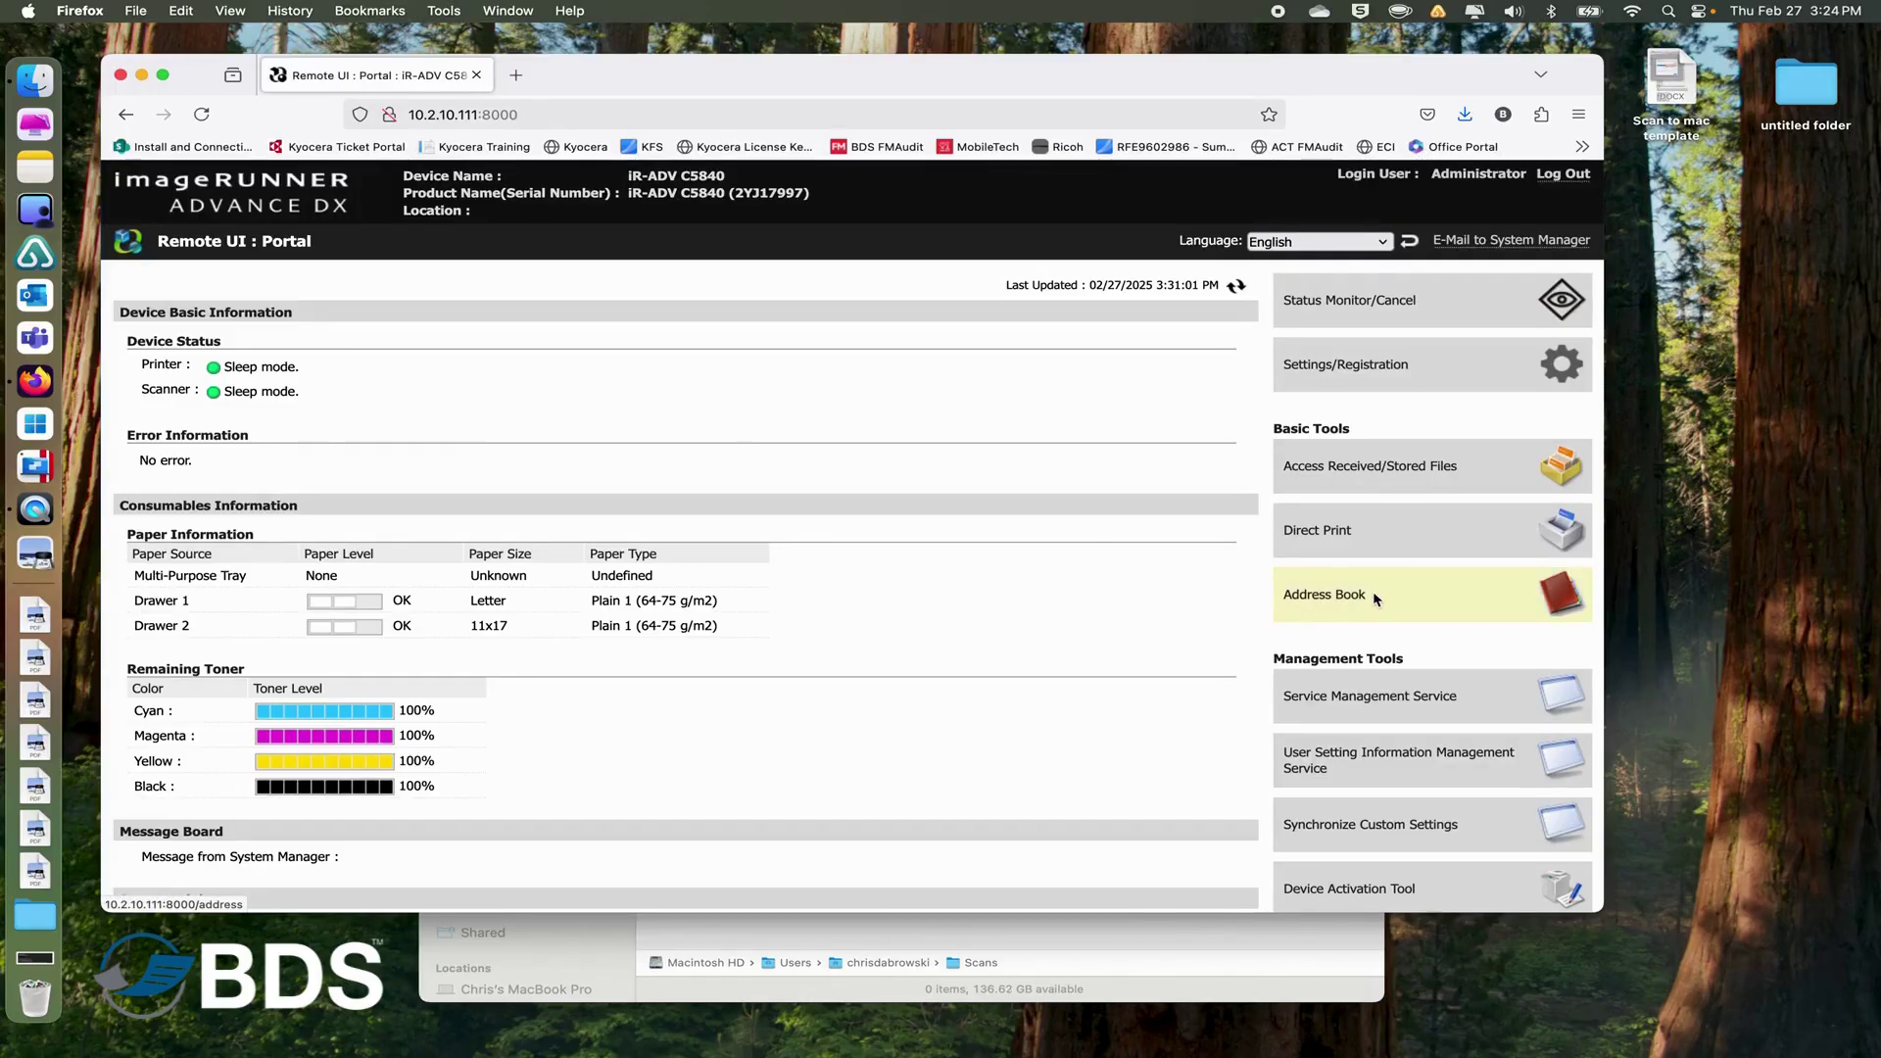
Open the copier's address book and go to Address List 01.
{"action": "left_click", "coordinate": [1351, 602]}
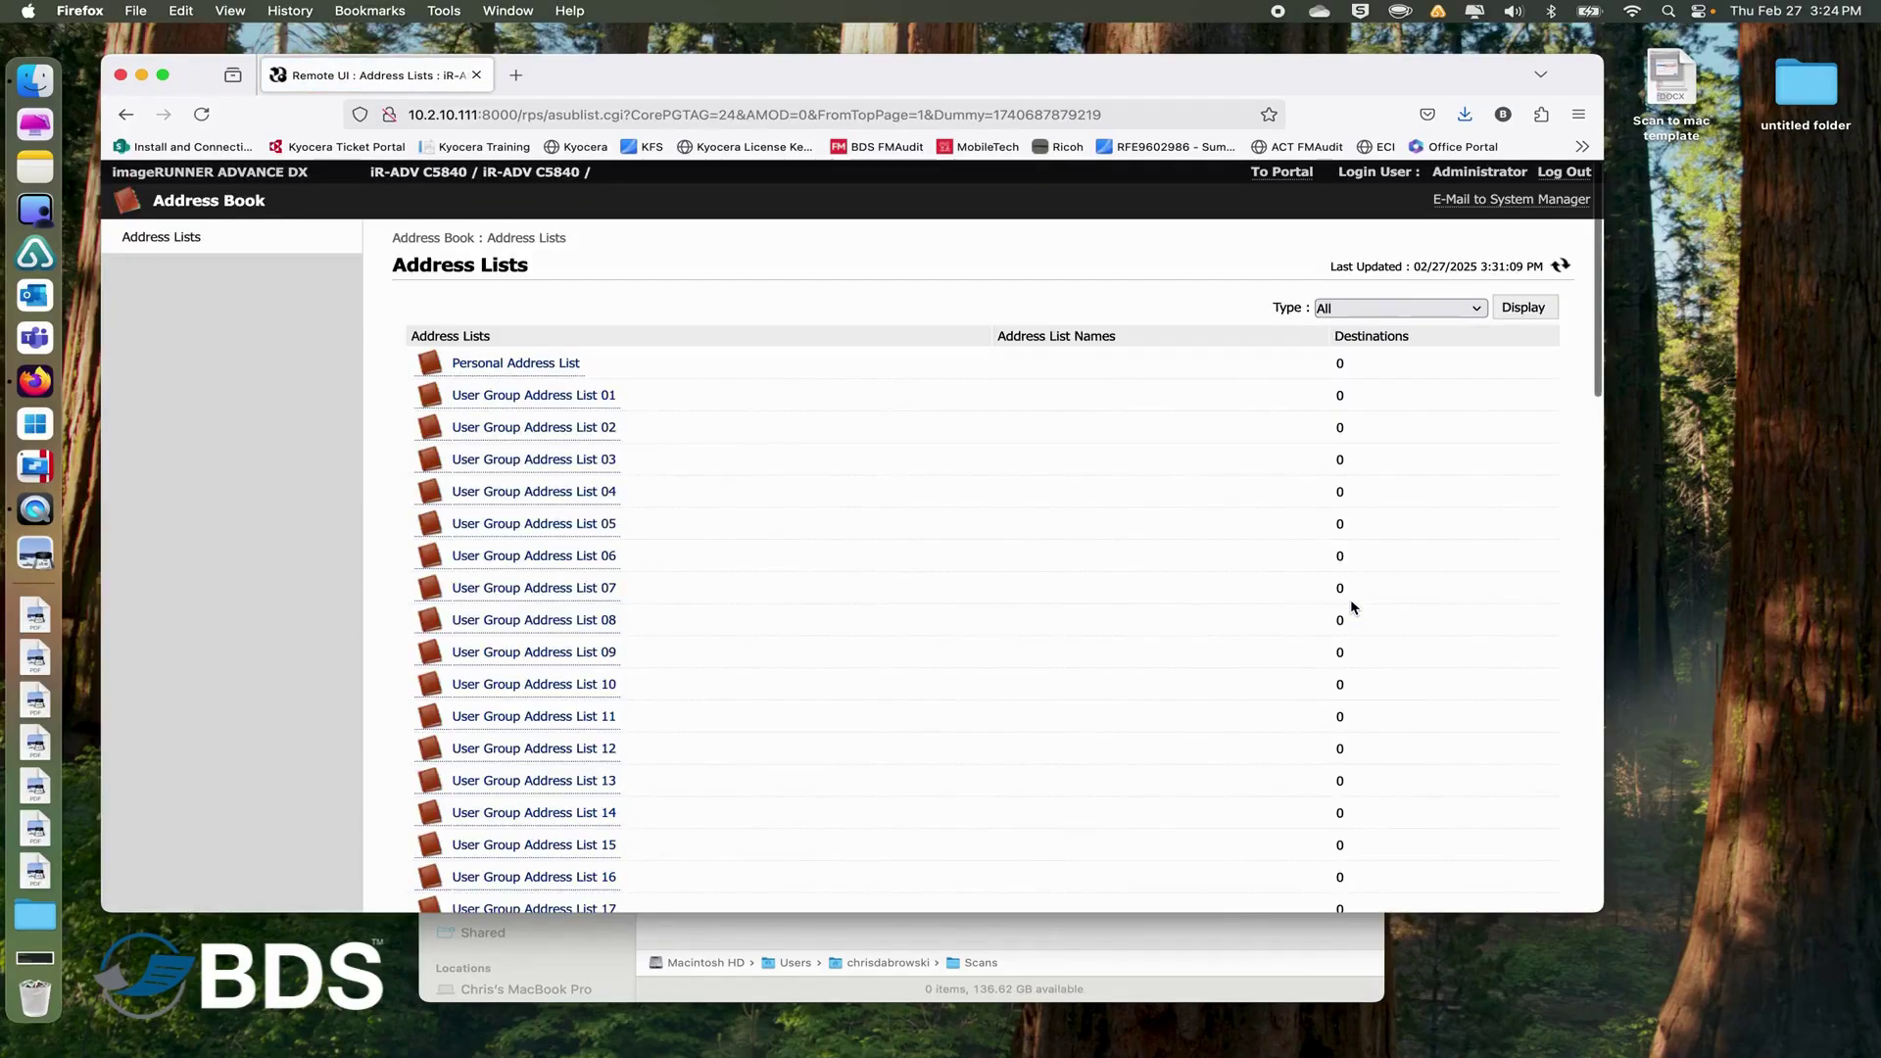
{"action": "scroll", "coordinate": [747, 652], "scroll_direction": "down", "scroll_amount": 10}
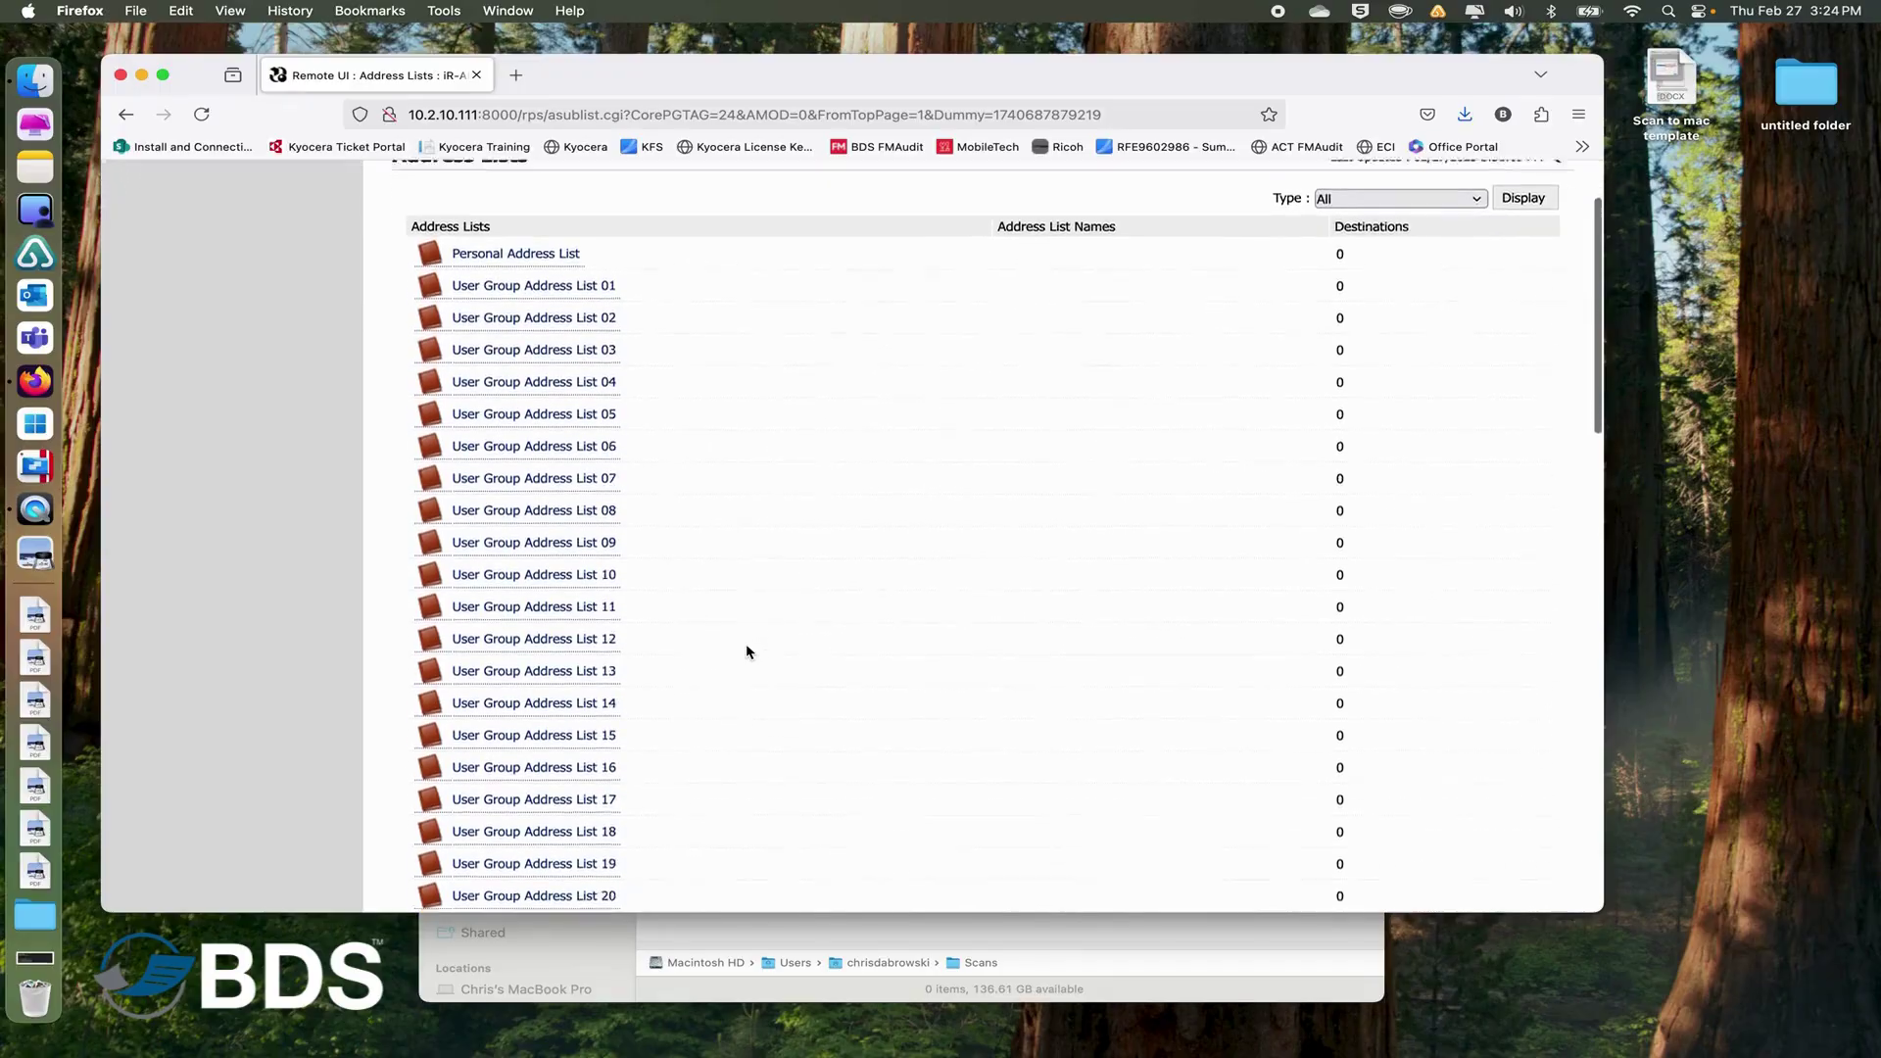
{"action": "scroll", "coordinate": [746, 651], "scroll_direction": "down", "scroll_amount": 15}
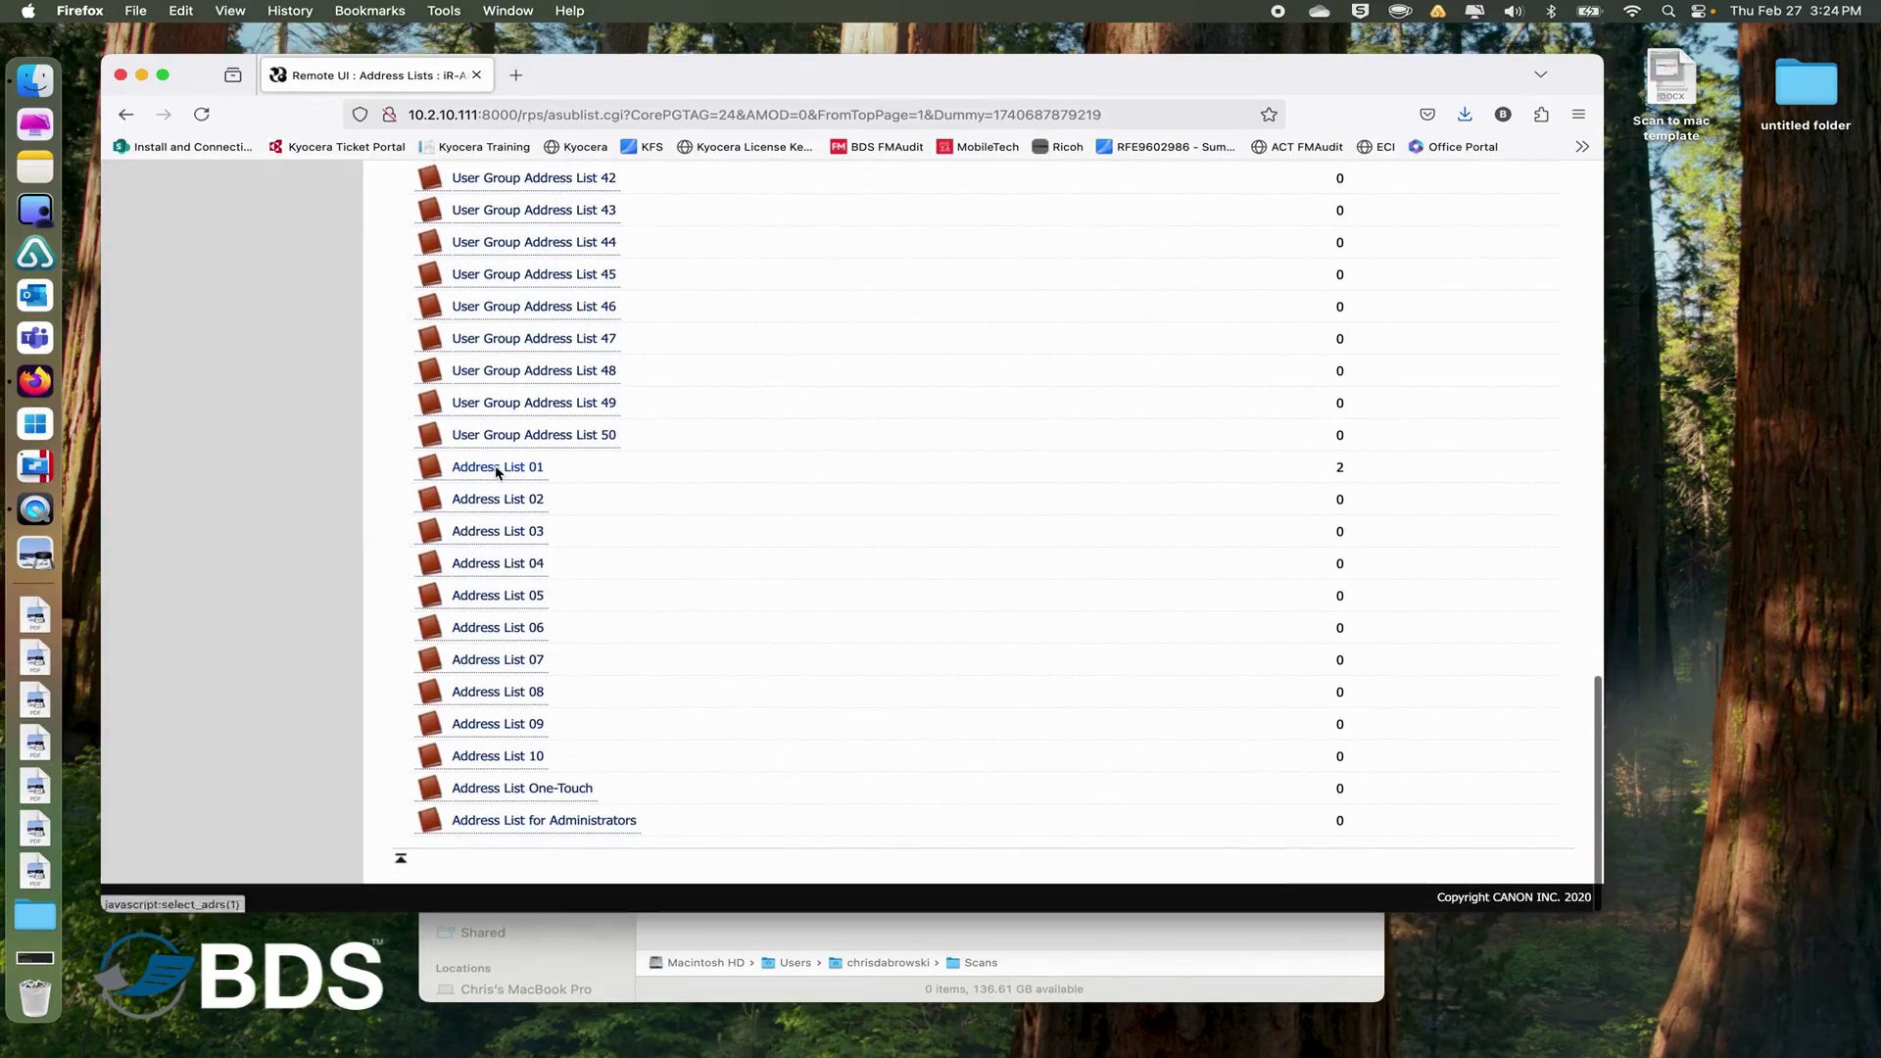
{"action": "left_click", "coordinate": [505, 468]}
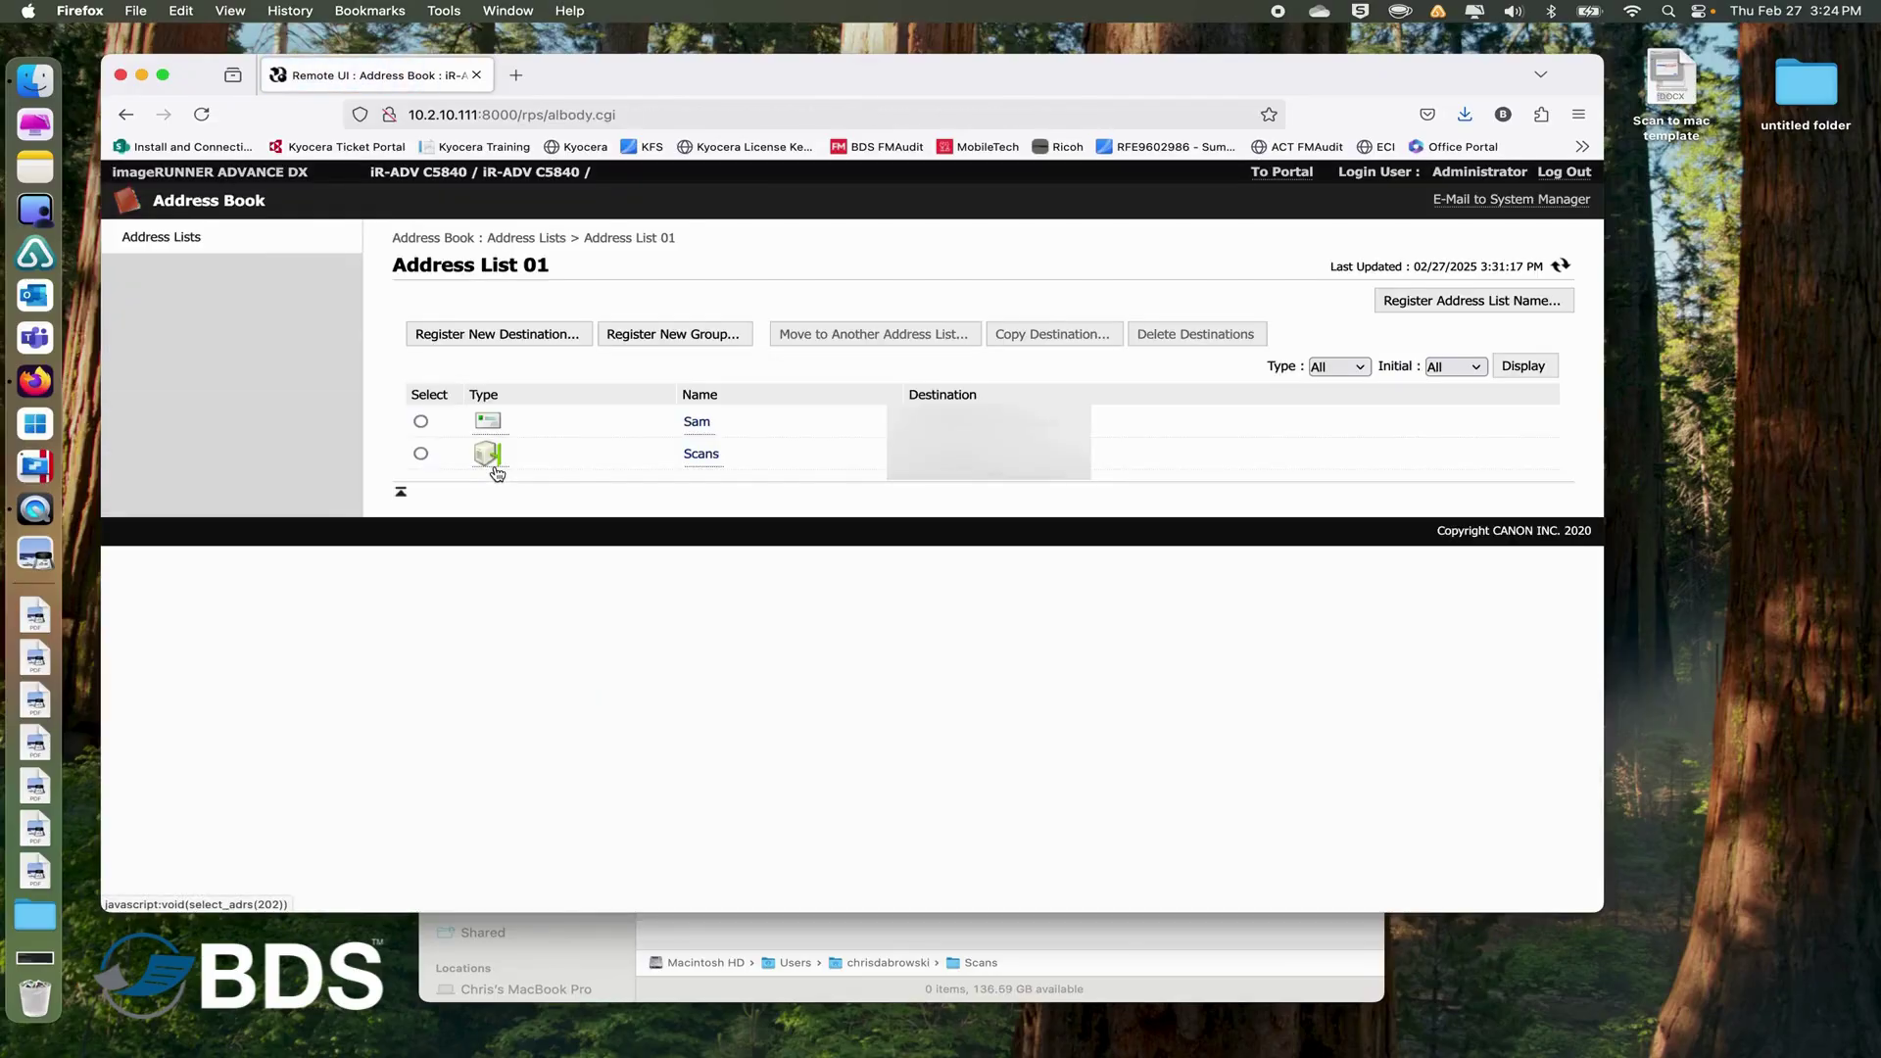
Start registering a new destination in Address List 01 with type File.
{"action": "left_click", "coordinate": [487, 334]}
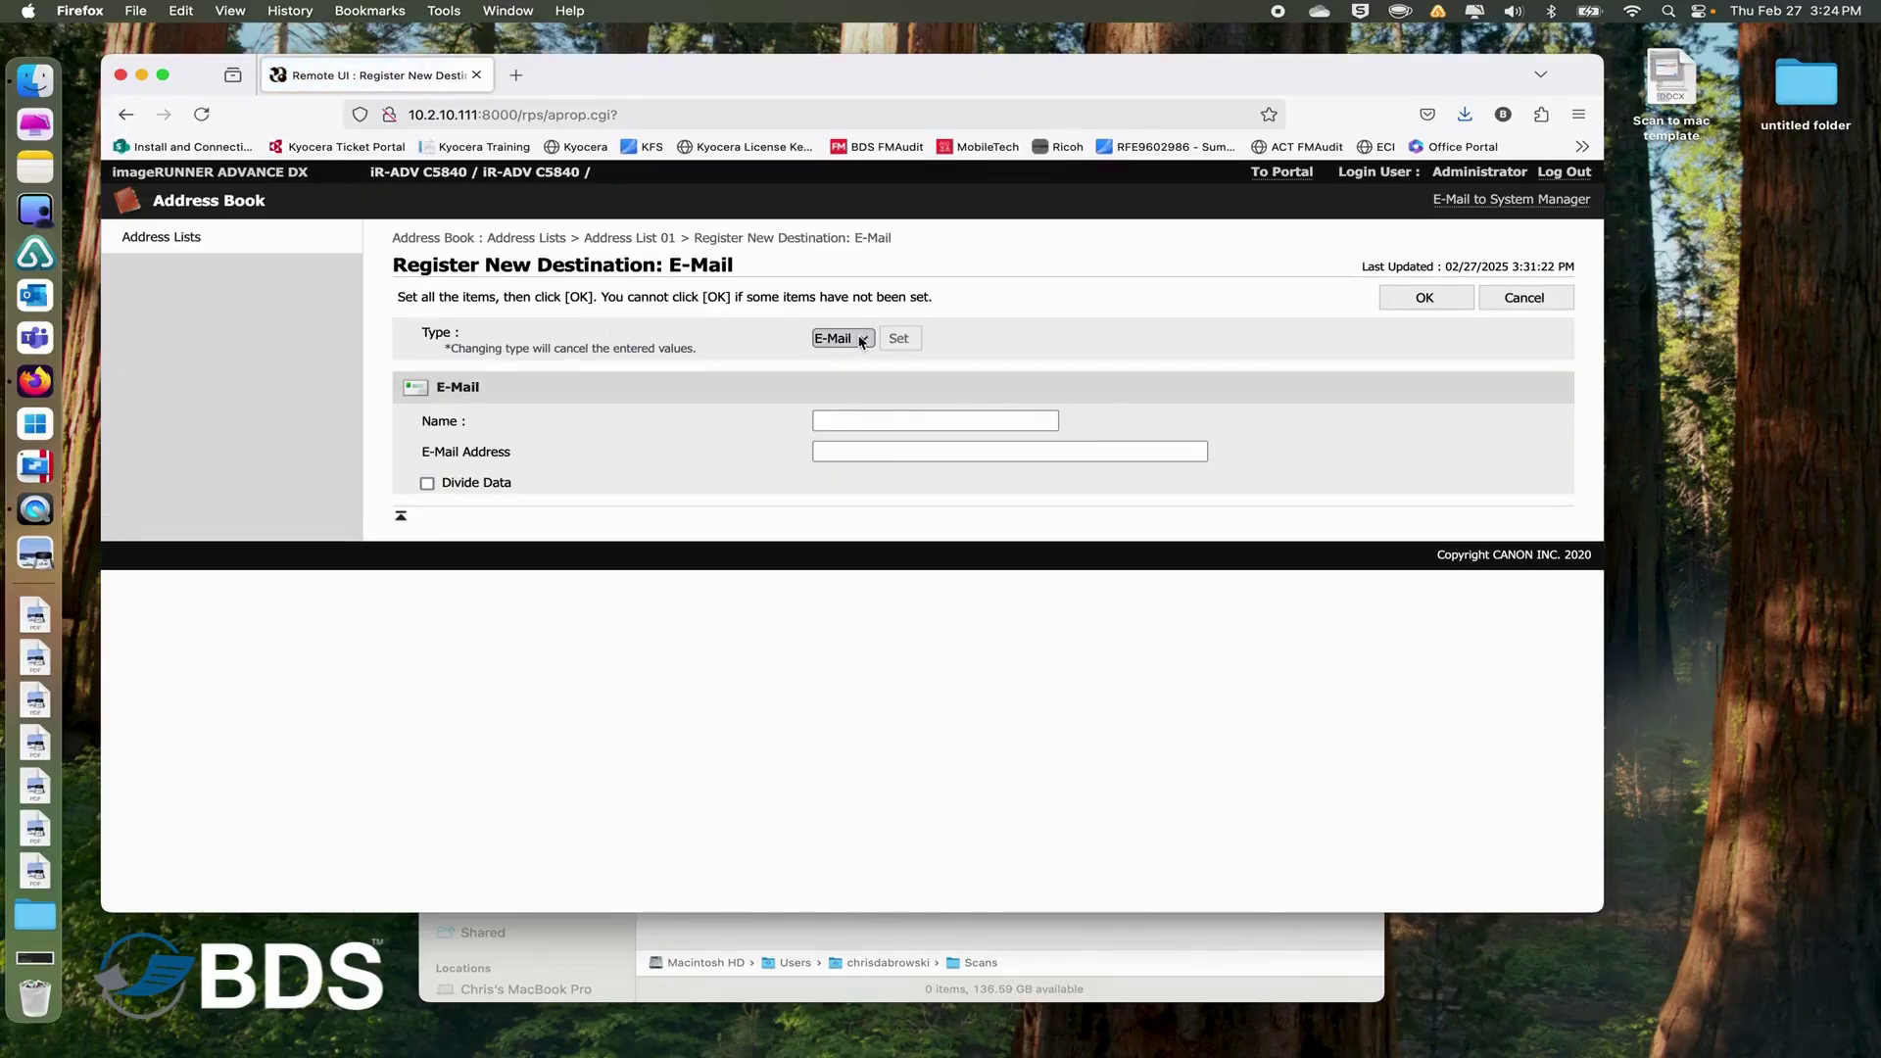
{"action": "left_click", "coordinate": [868, 344]}
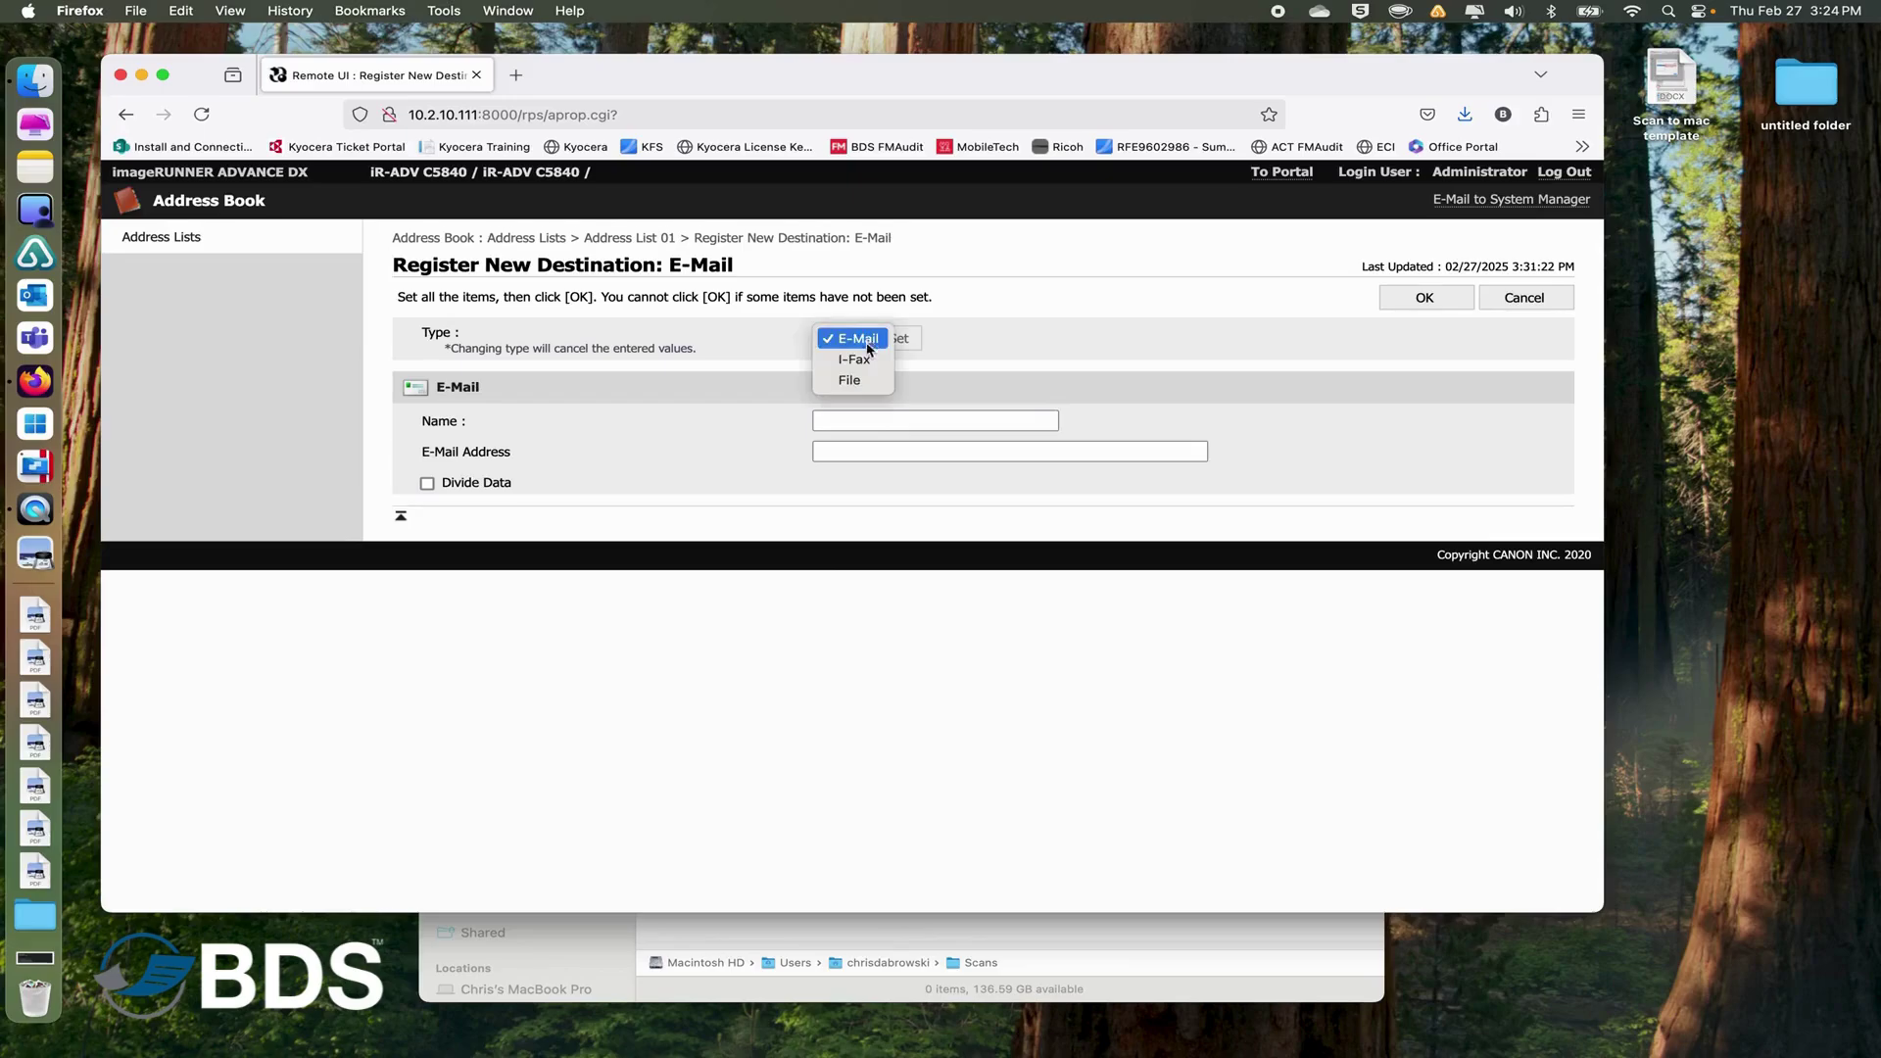
{"action": "left_click", "coordinate": [852, 382]}
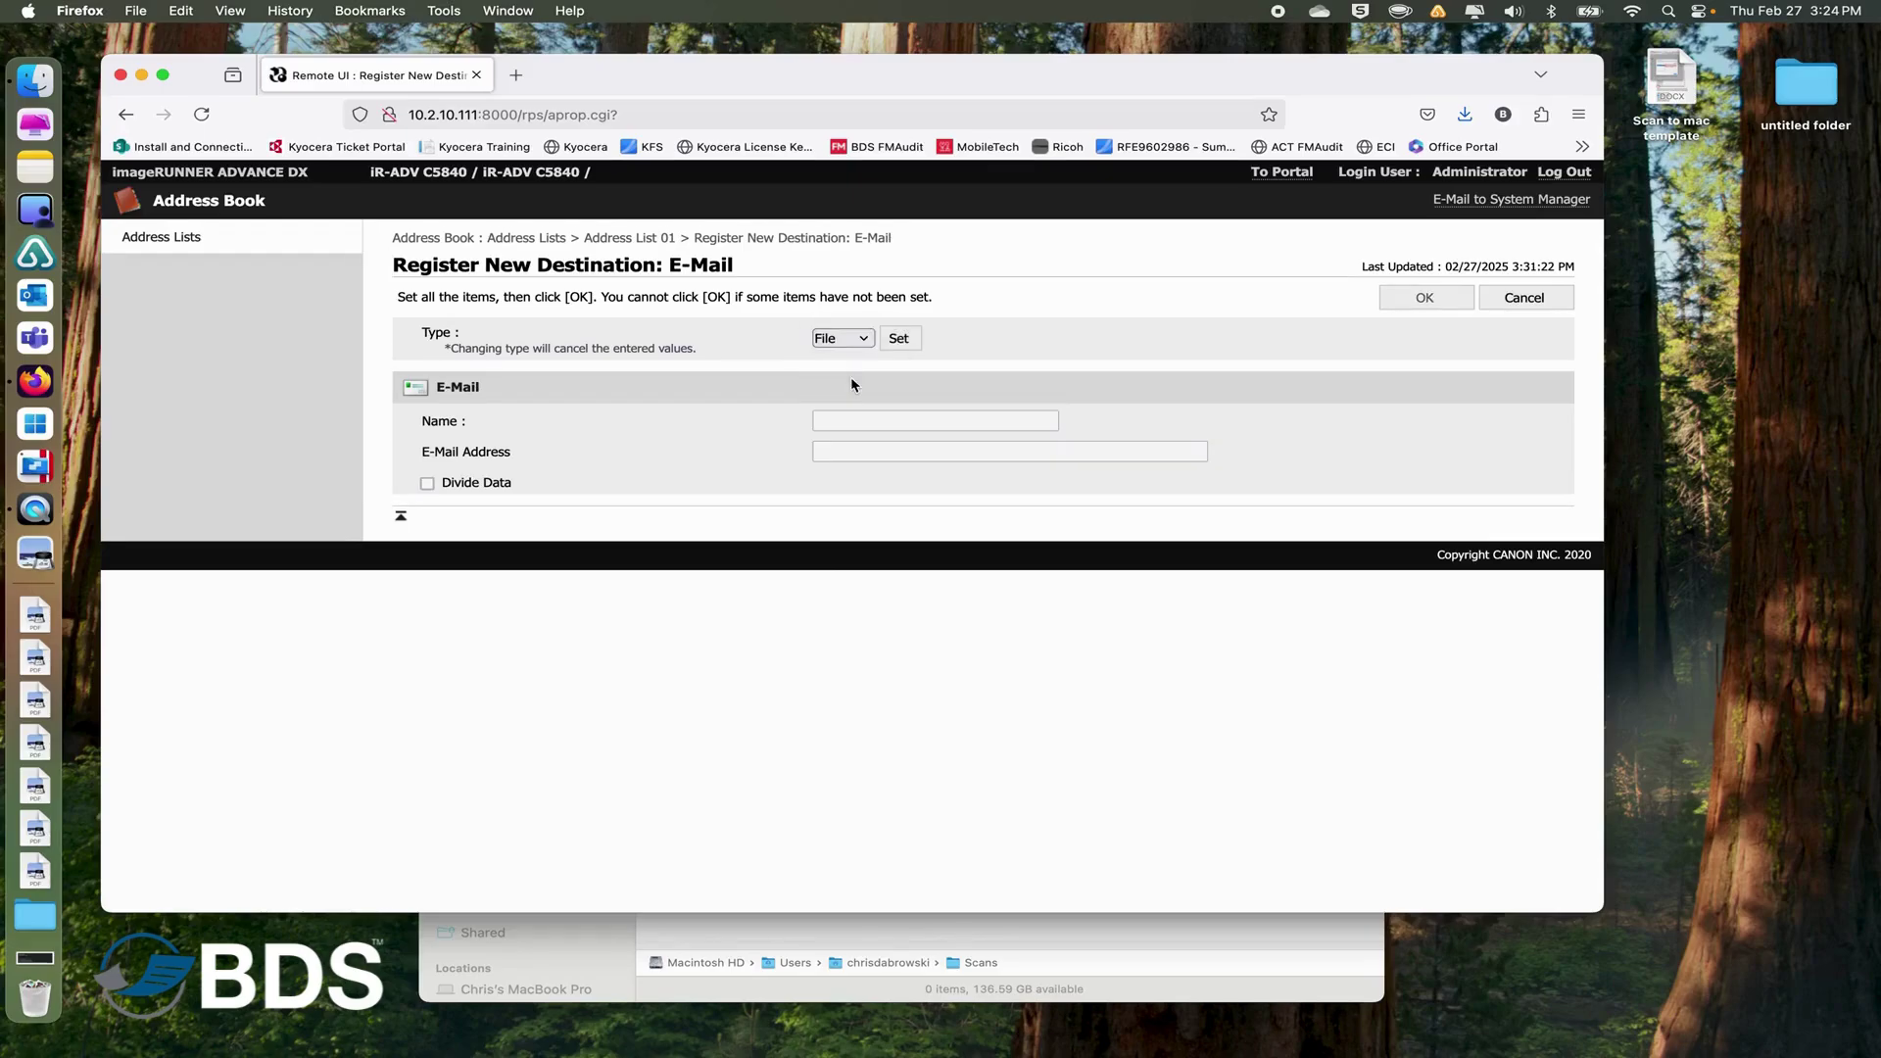
{"action": "left_click", "coordinate": [898, 339]}
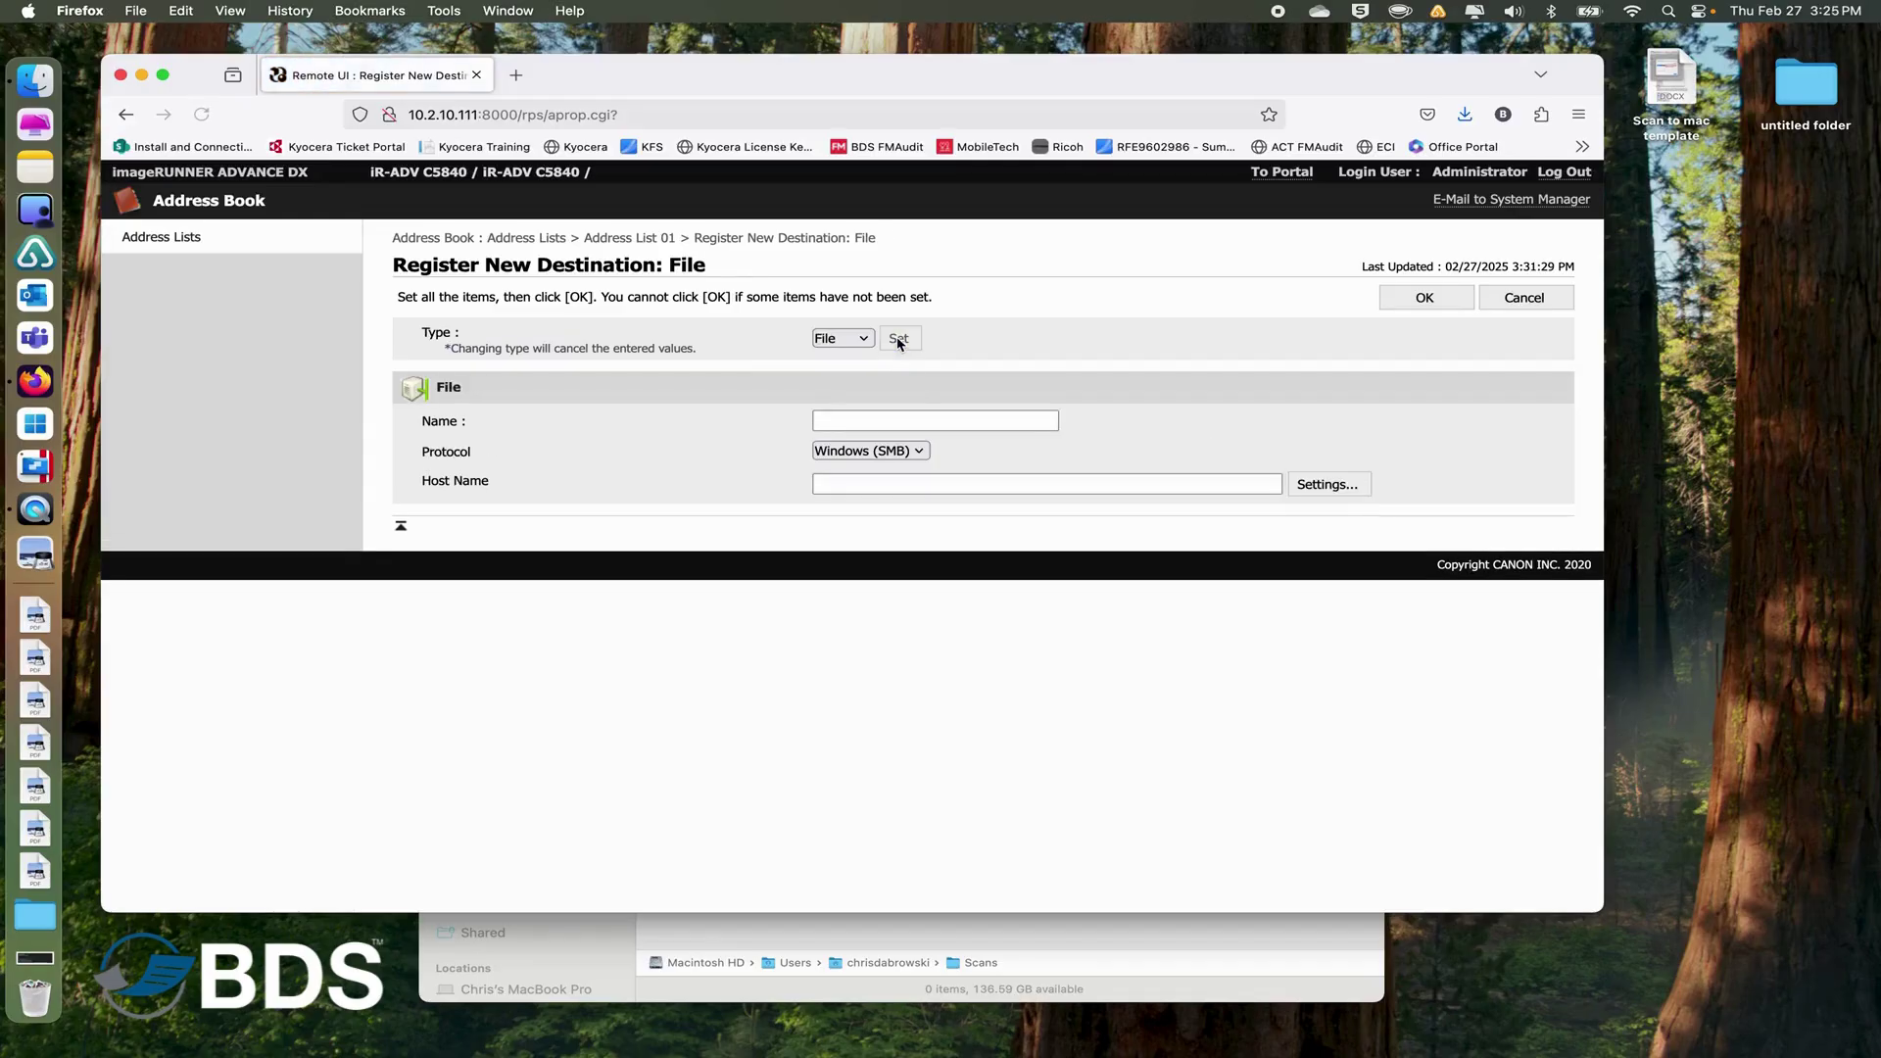
Enter the destination name and host \\10.0.1.100, then open its folder path settings.
{"action": "left_click", "coordinate": [862, 429]}
{"action": "left_click", "coordinate": [862, 427]}
{"action": "type", "text": "Chris"}
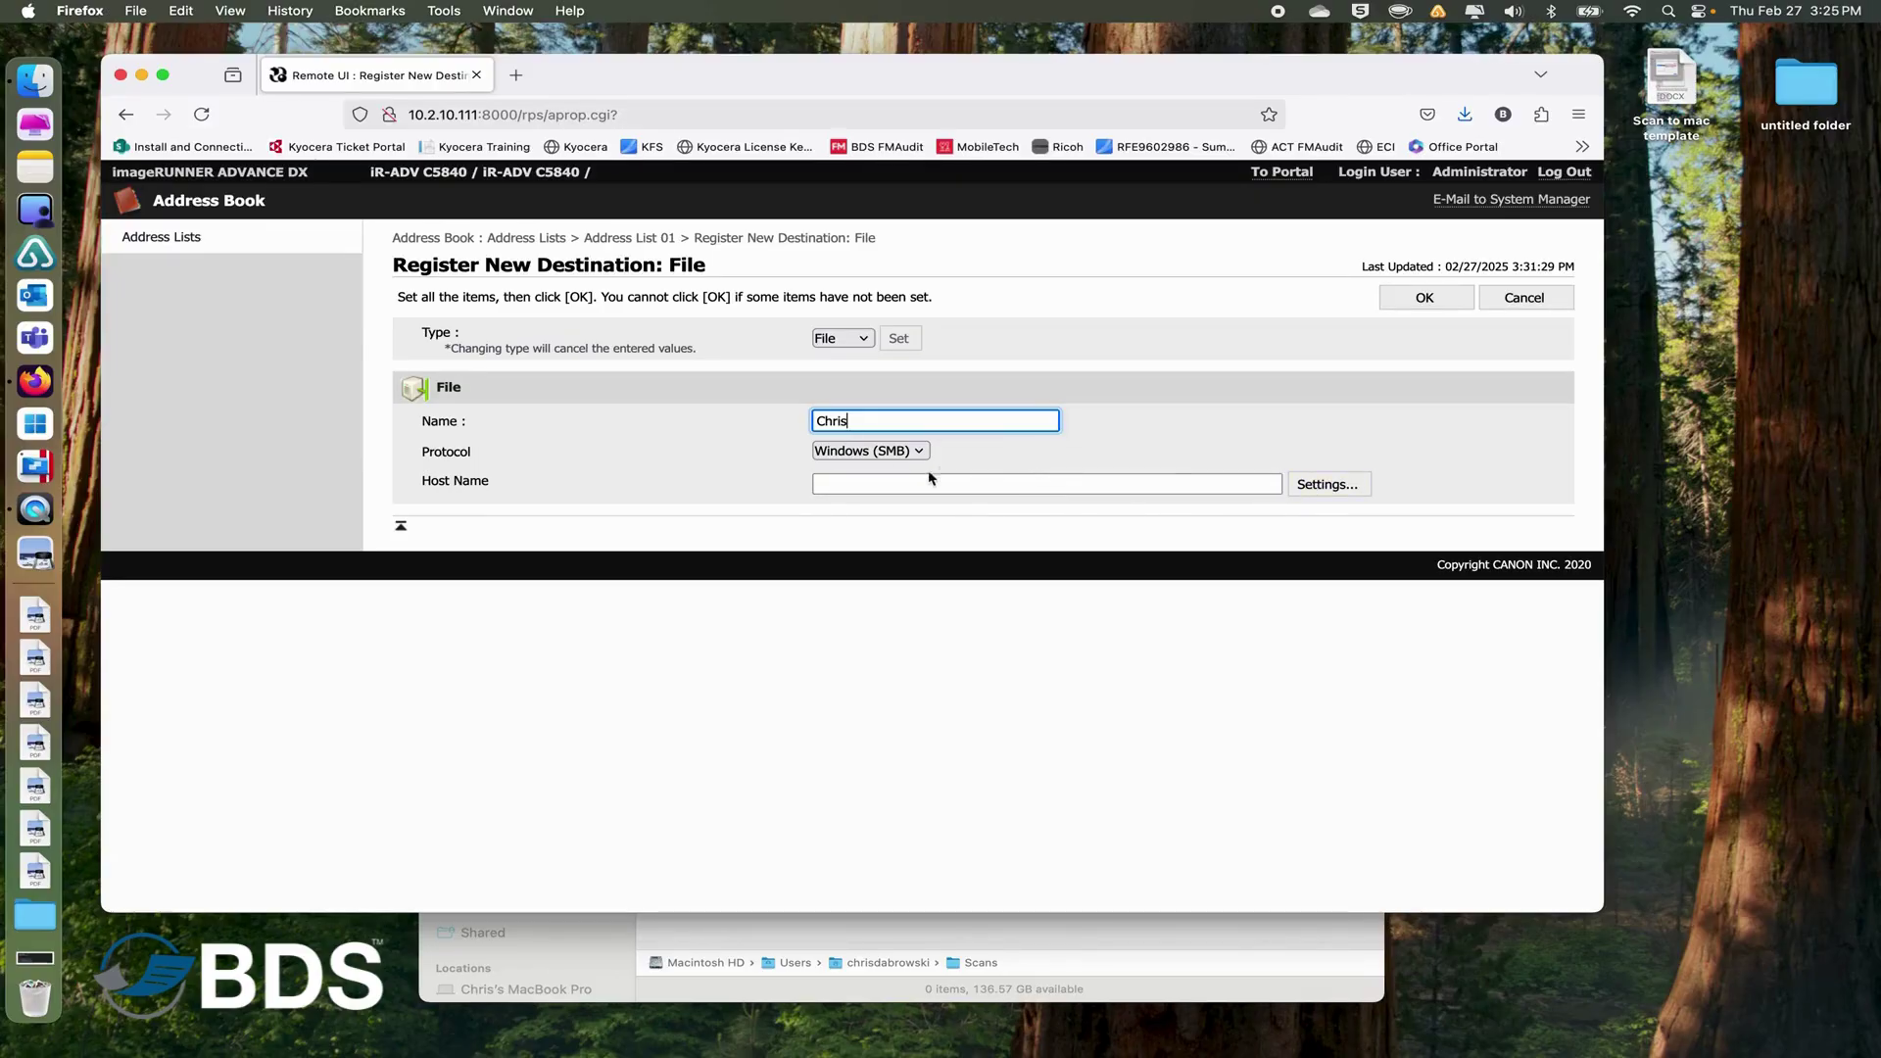
{"action": "left_click", "coordinate": [865, 485]}
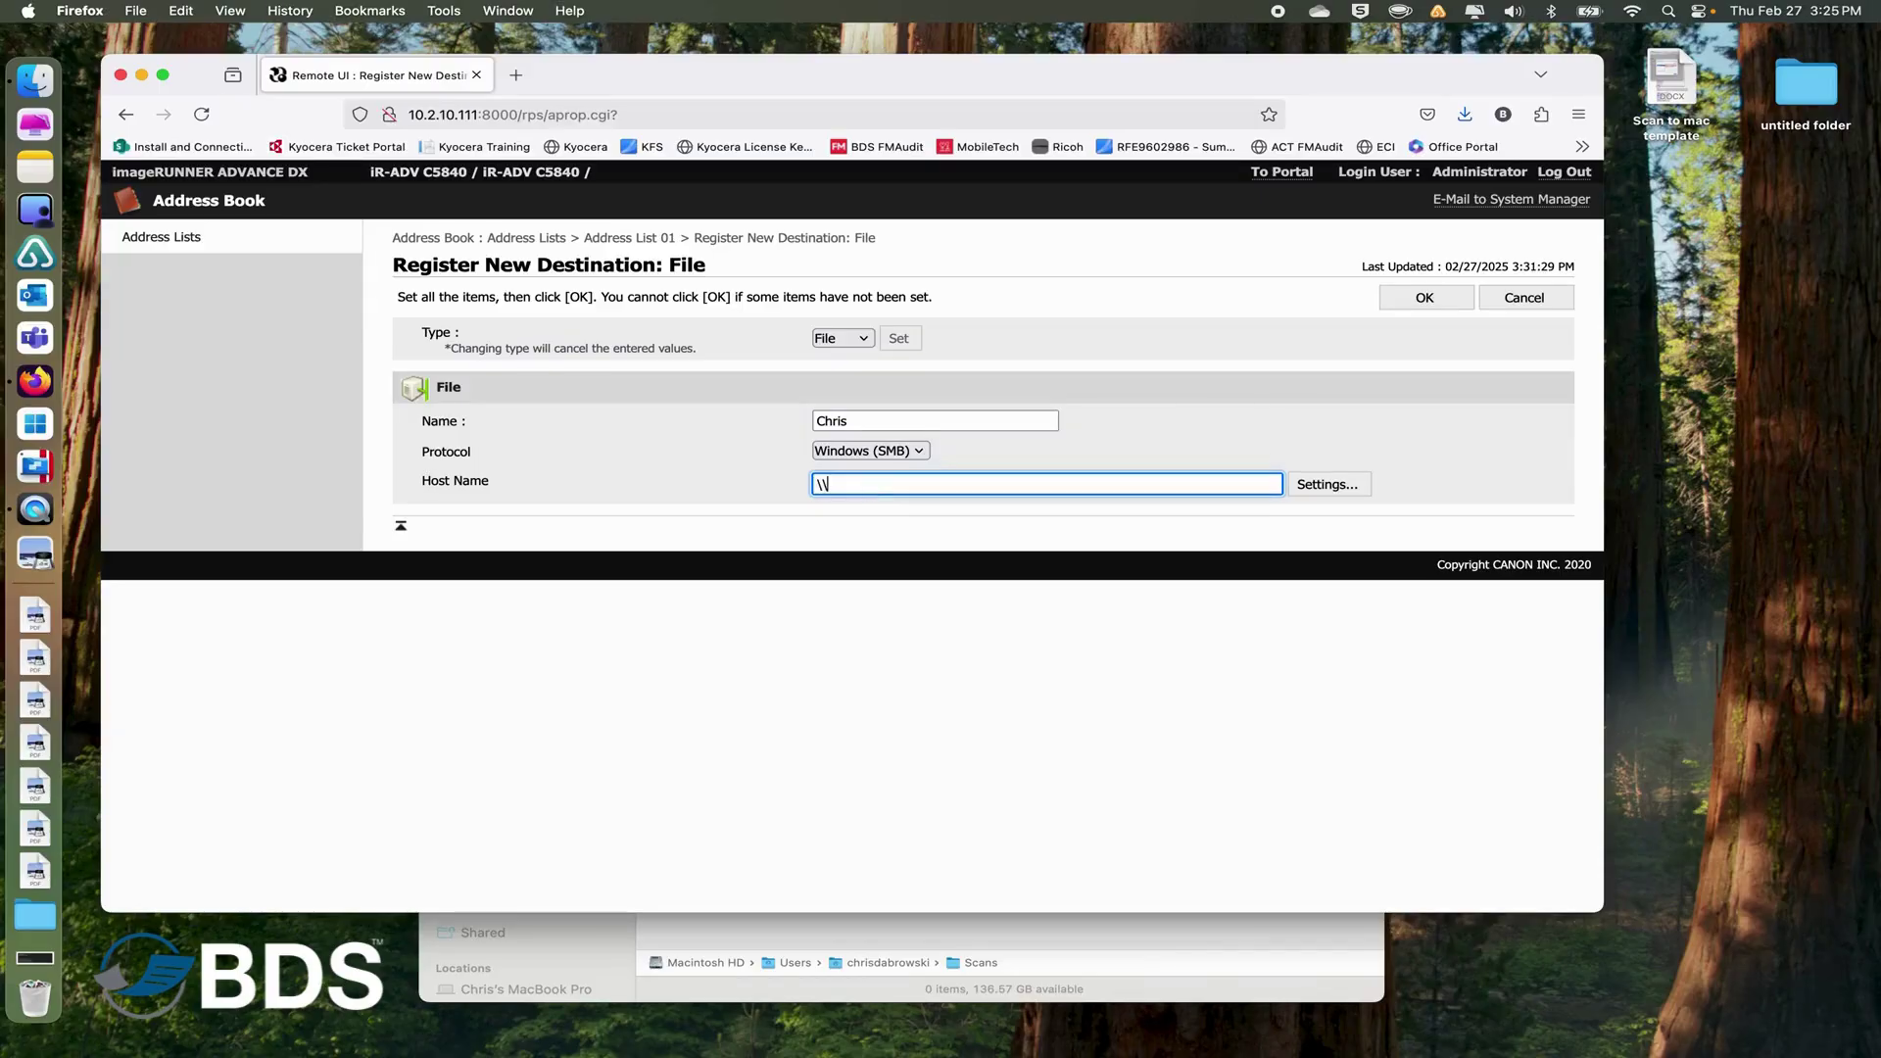
{"action": "type", "text": "\\10.0.1.100"}
{"action": "left_click", "coordinate": [1321, 486]}
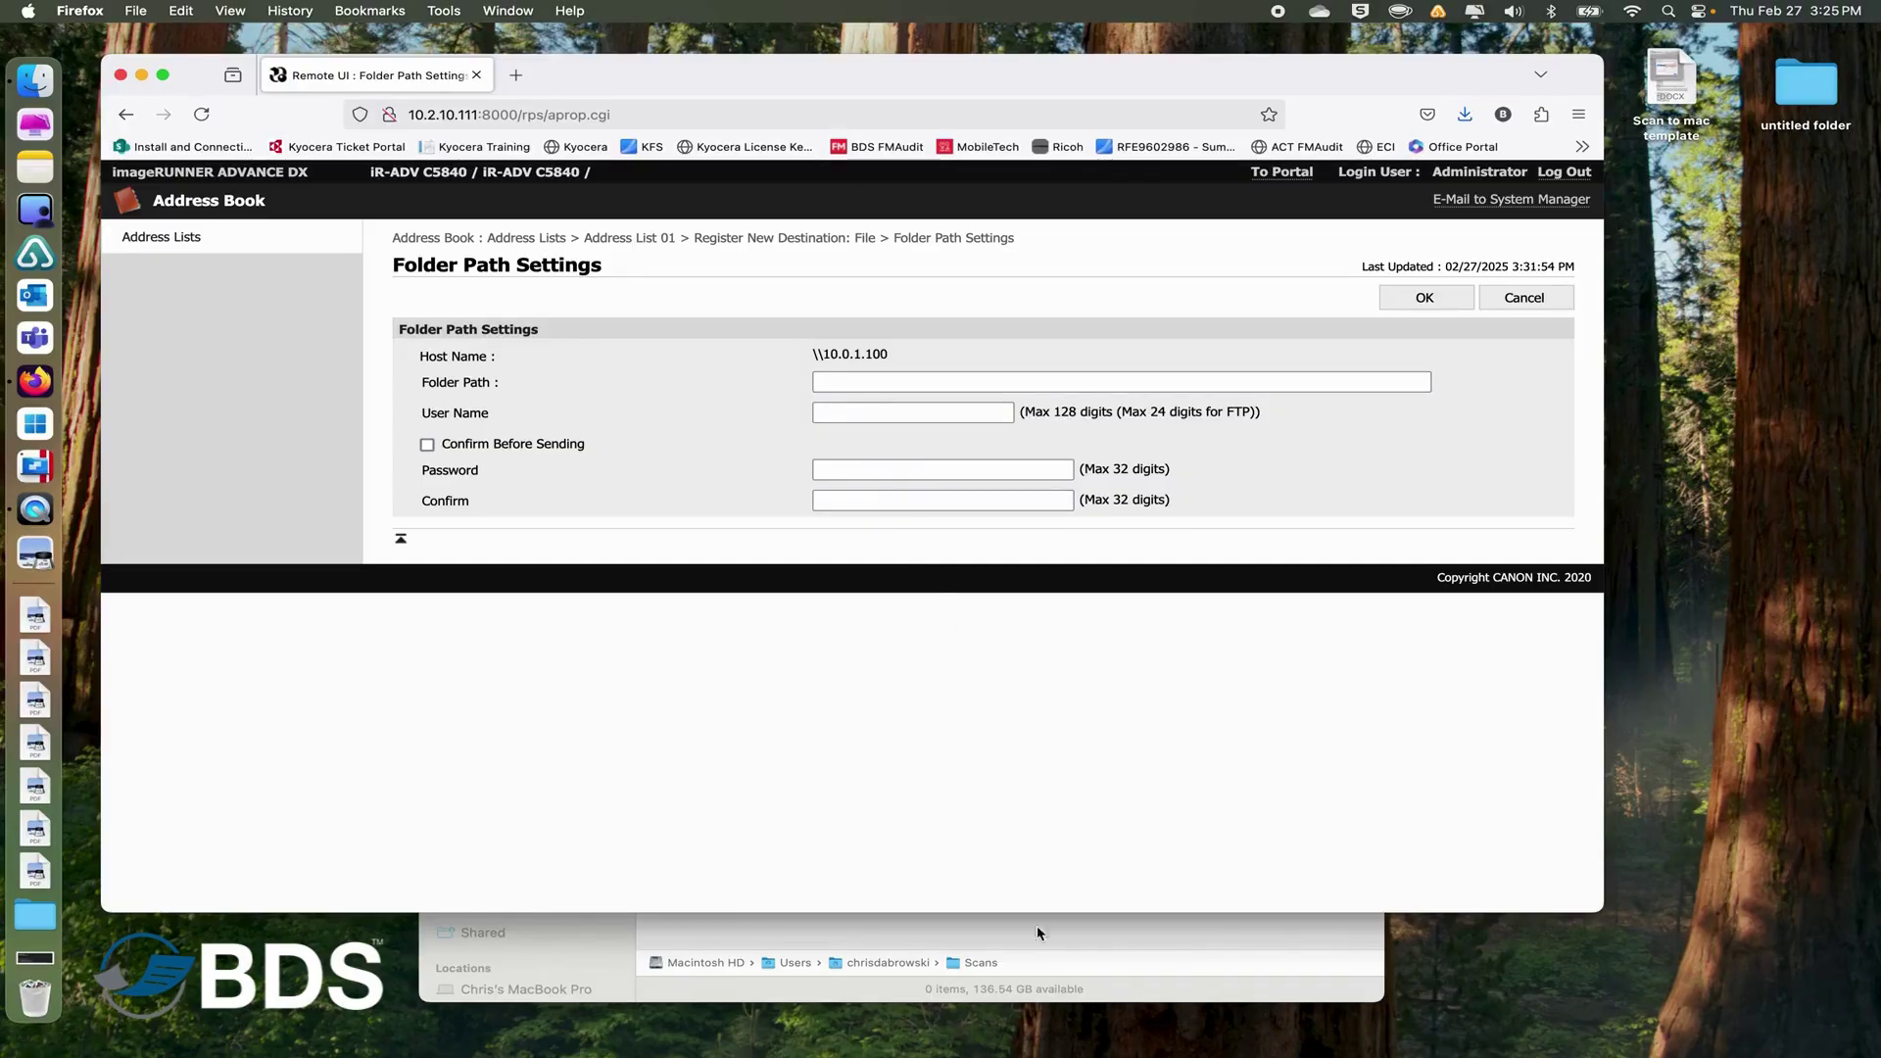
{"action": "left_click", "coordinate": [1050, 958]}
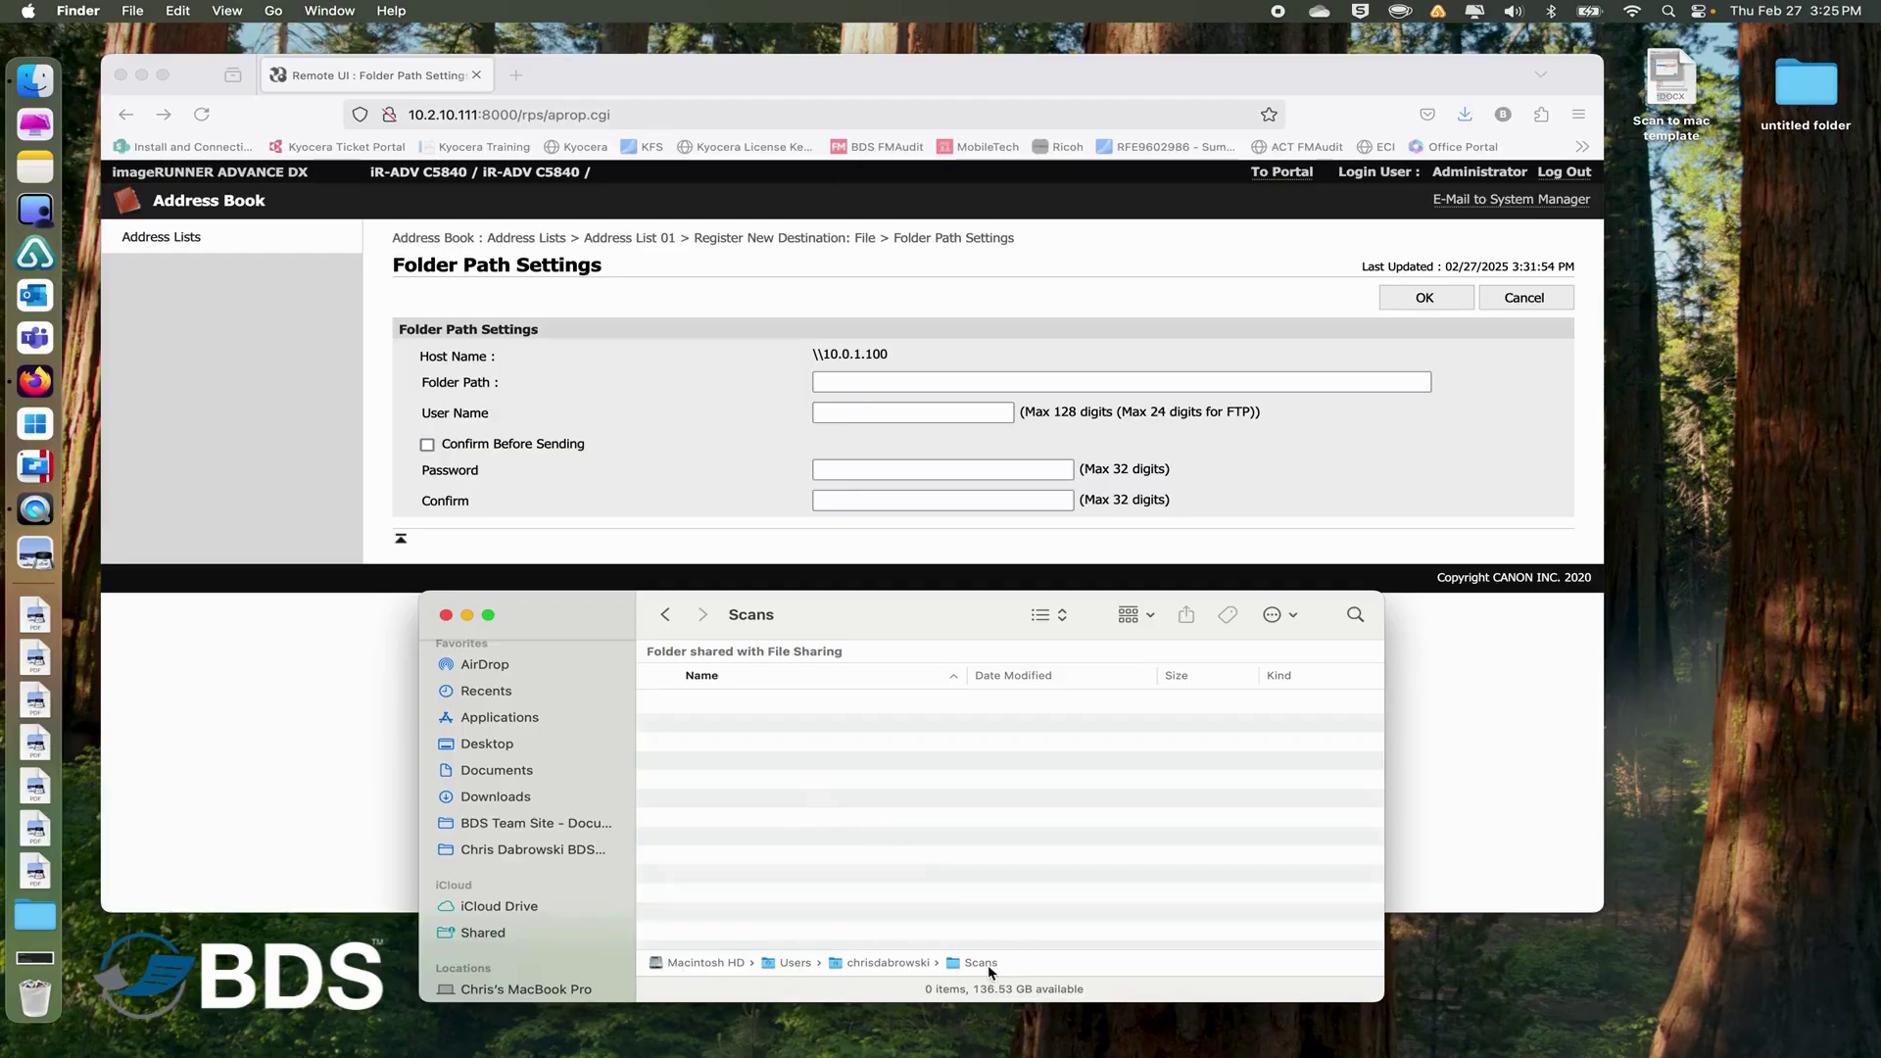
{"action": "left_click", "coordinate": [226, 12]}
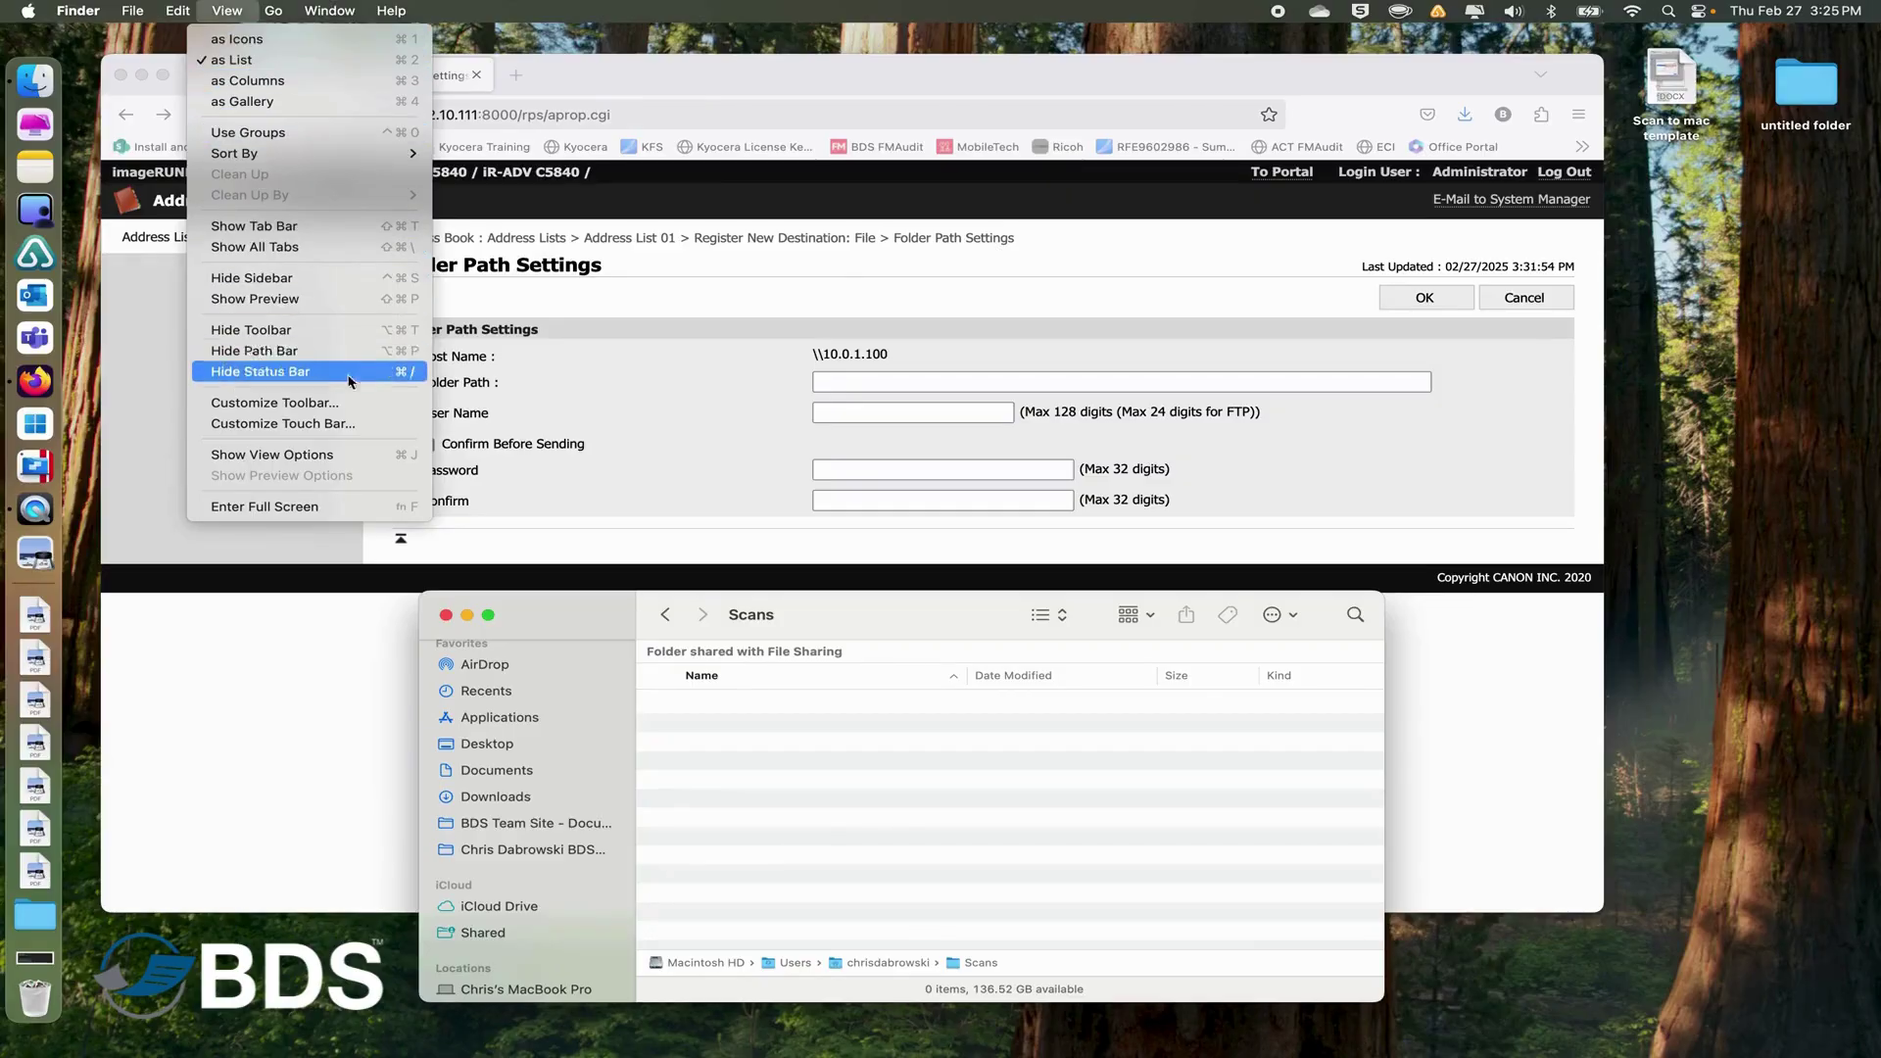
{"action": "left_click", "coordinate": [805, 856]}
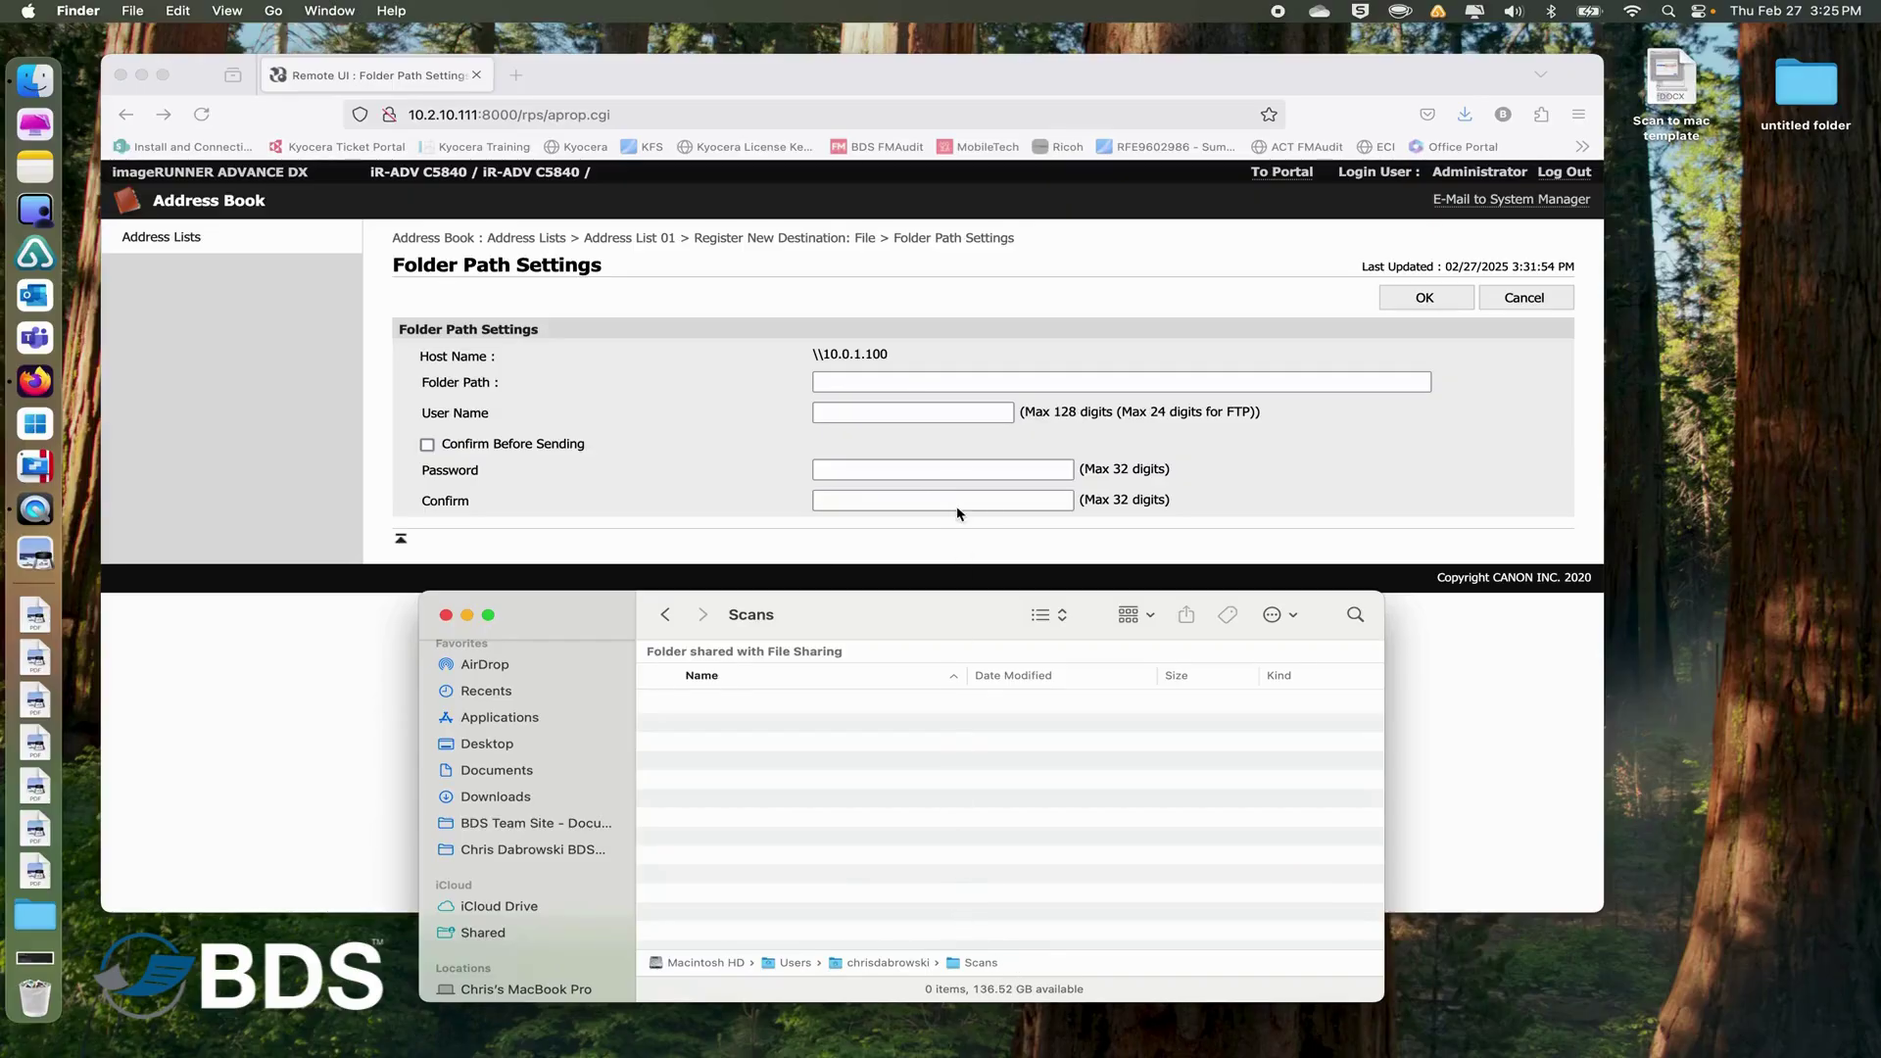
{"action": "left_click", "coordinate": [893, 380]}
Enter the path to the Scans folder under the Mac user's home folder, the Mac account user name, and the account password with its confirmation.
{"action": "left_click", "coordinate": [892, 380]}
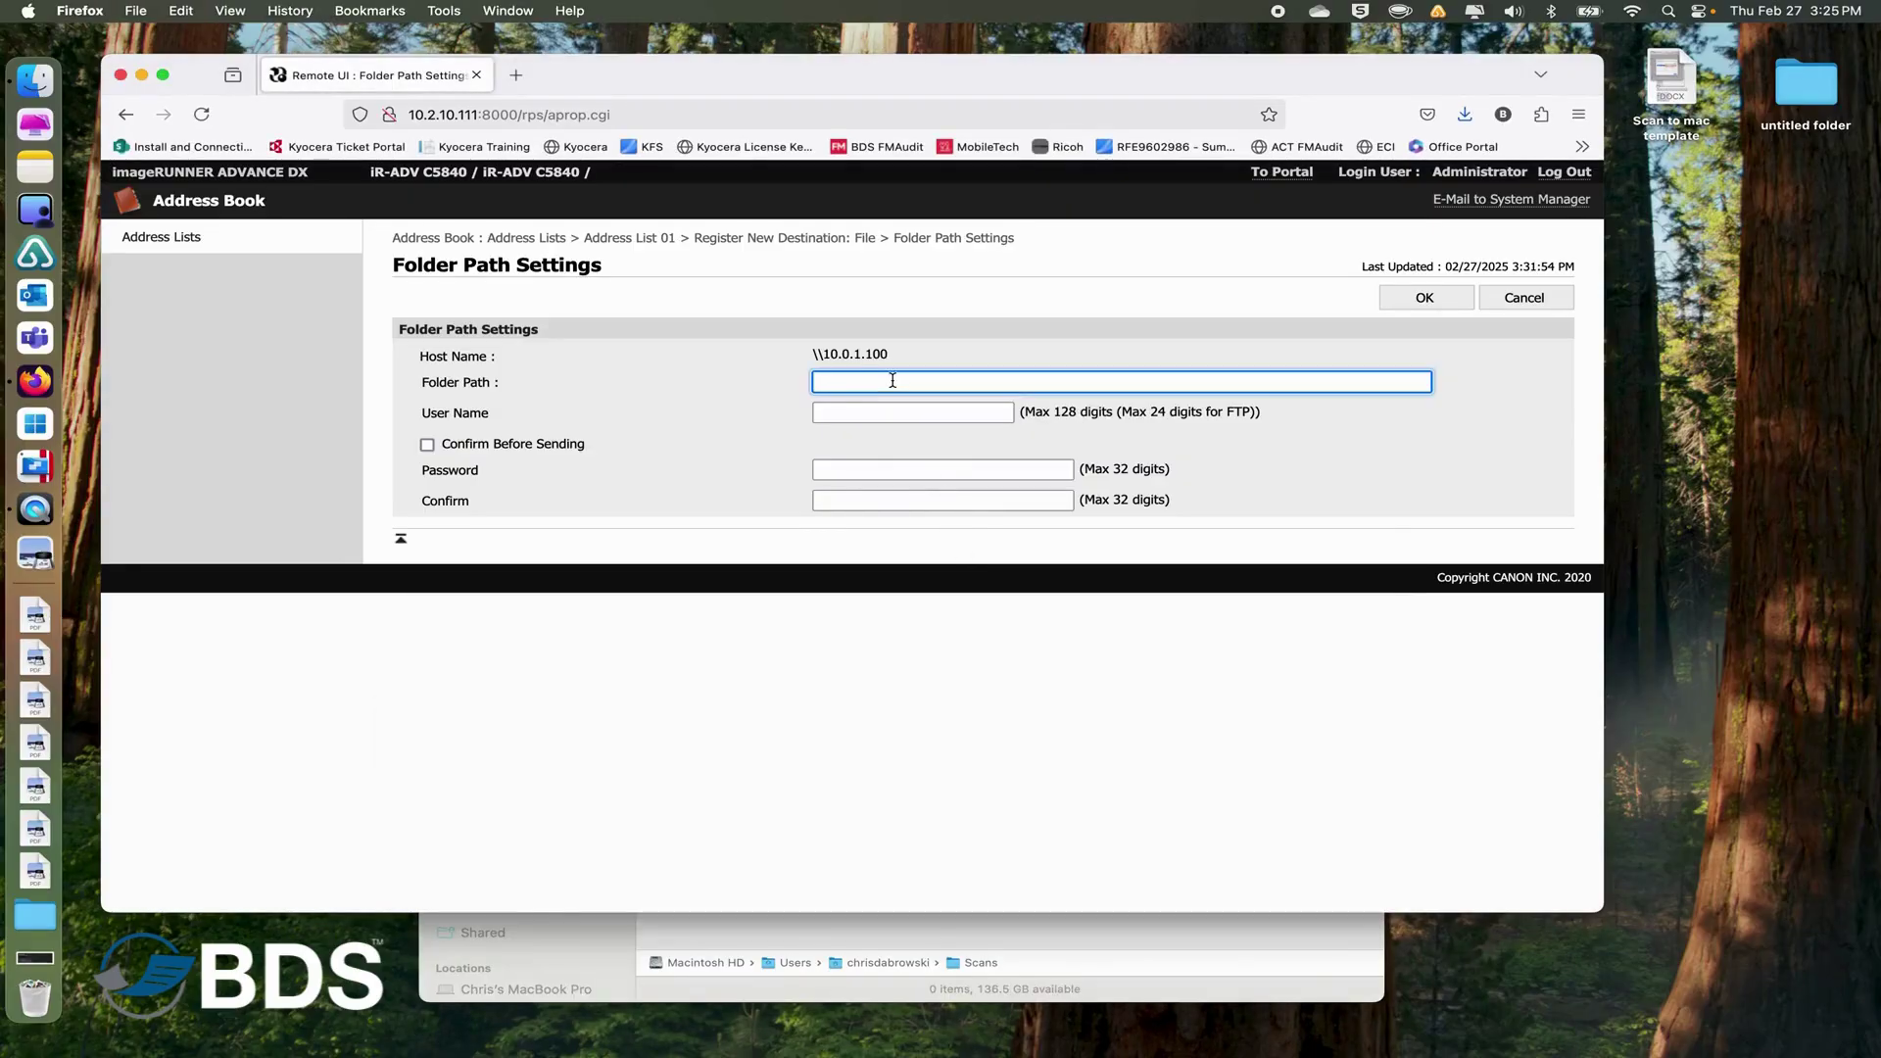
{"action": "left_click", "coordinate": [870, 415]}
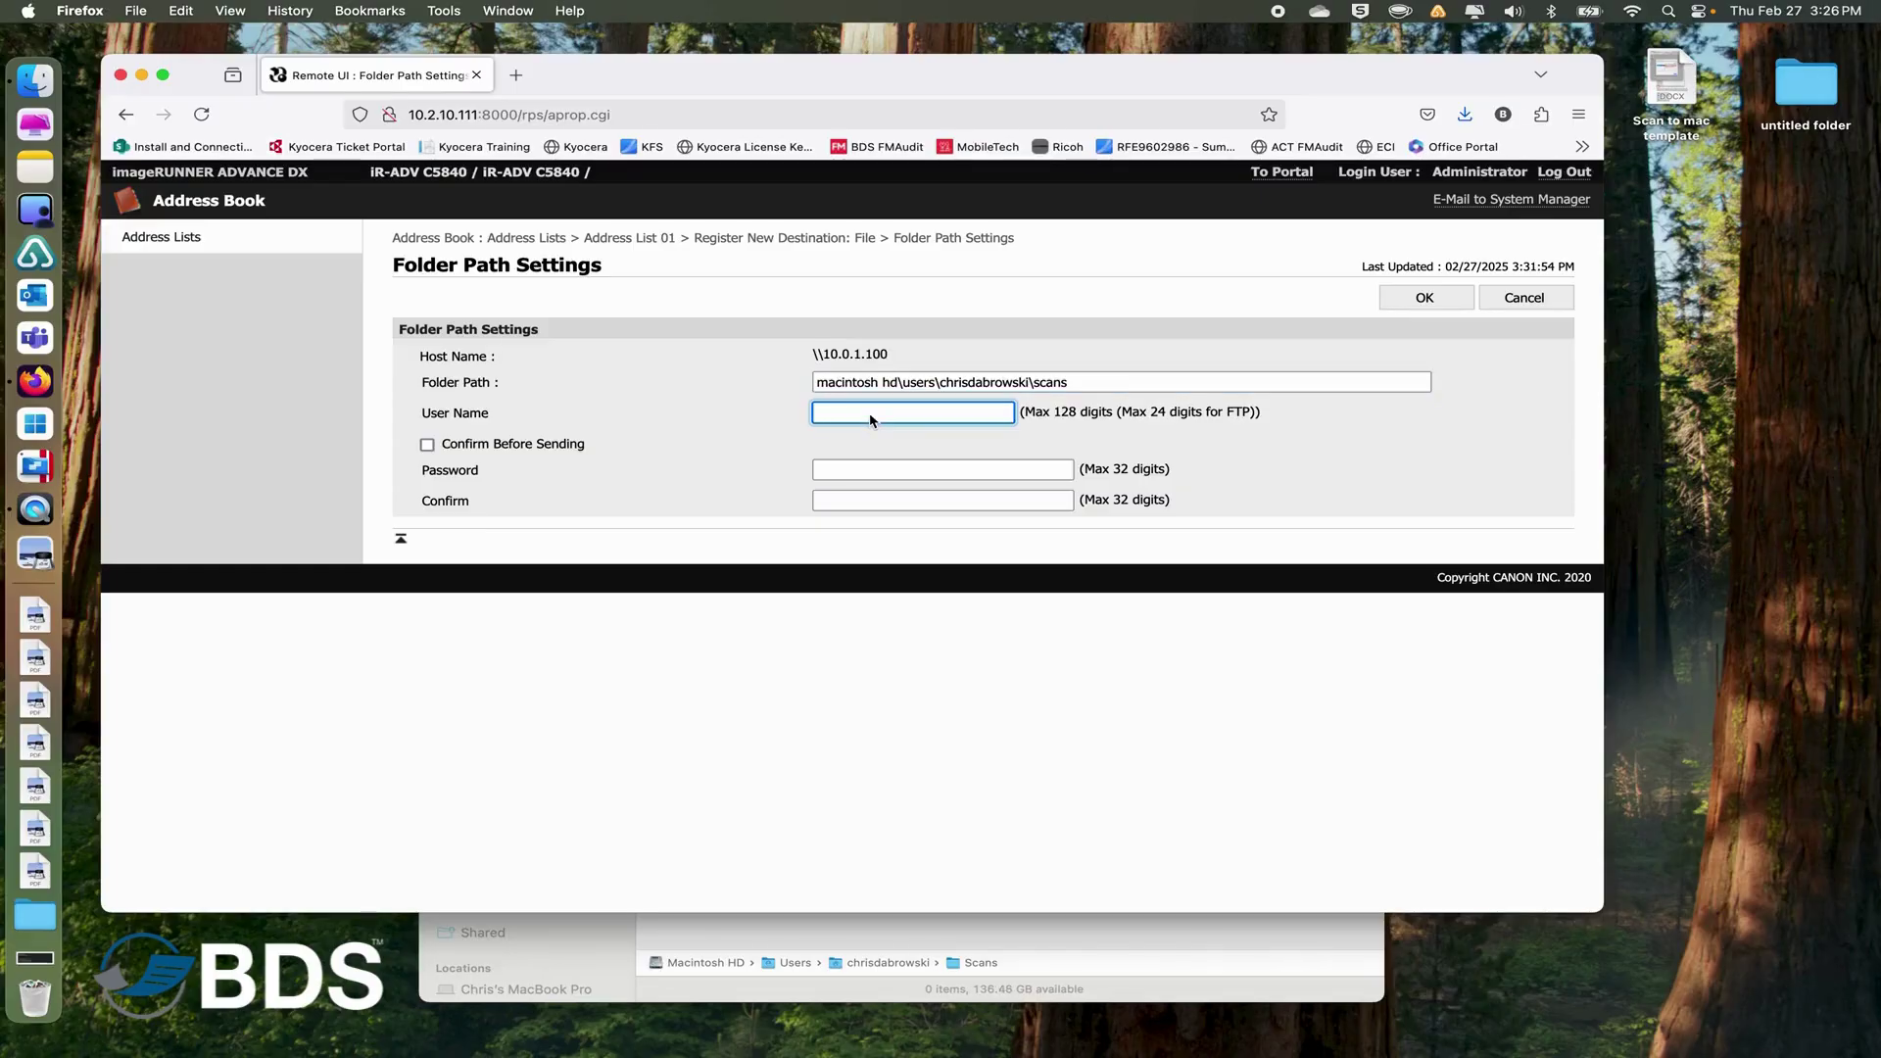
{"action": "left_click", "coordinate": [854, 471]}
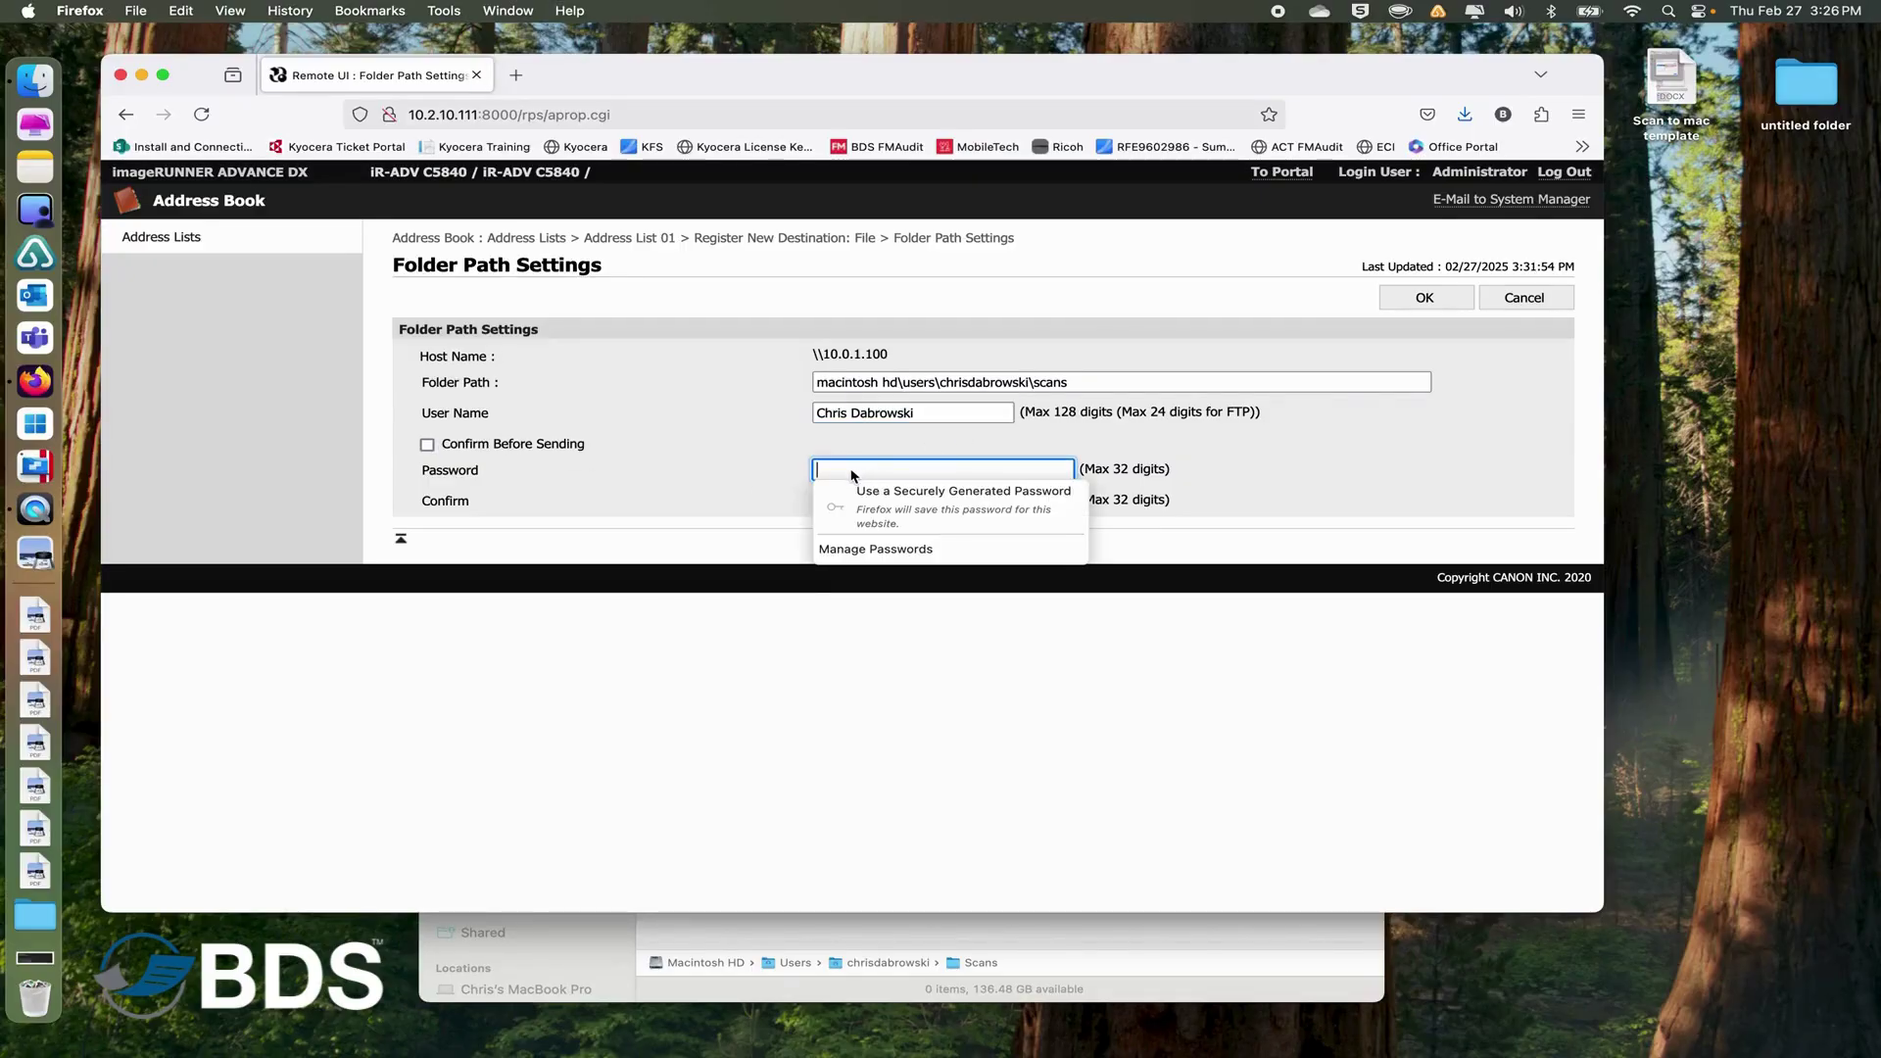
{"action": "type", "text": "••••••••"}
{"action": "key", "text": "Tab"}
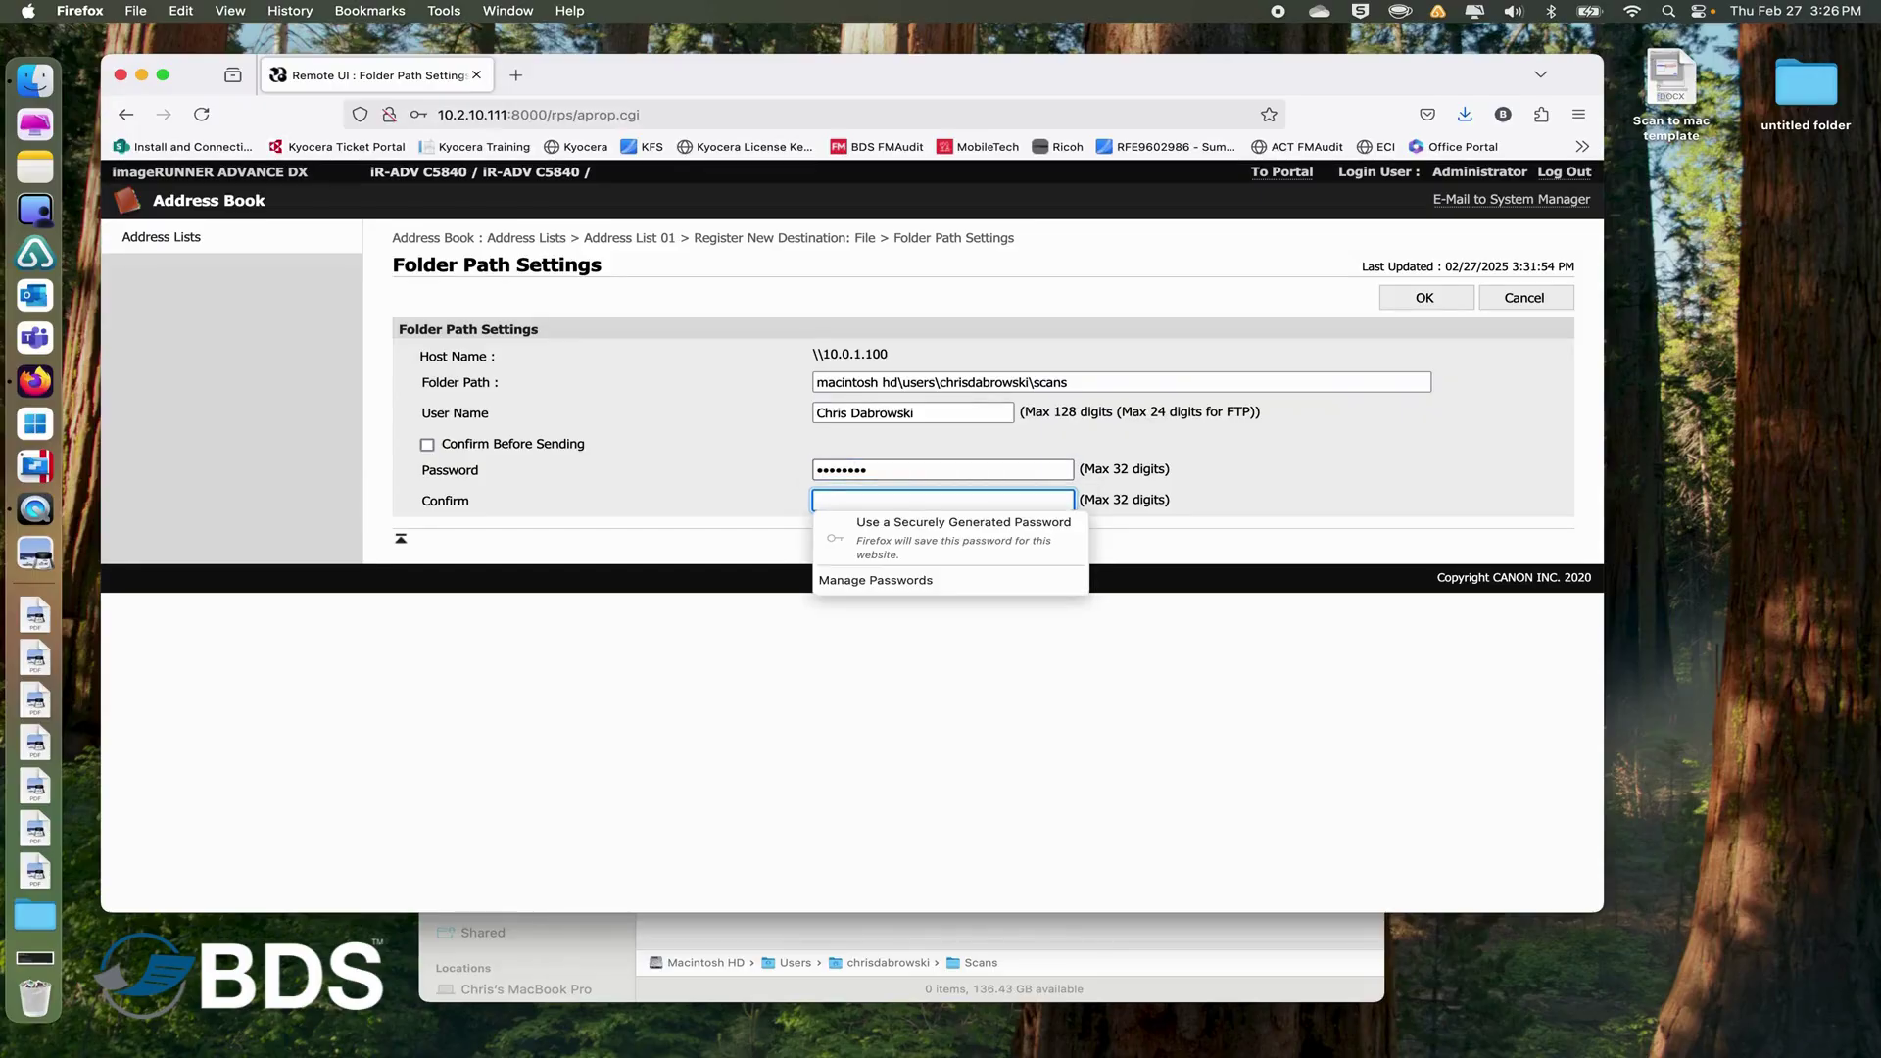
{"action": "type", "text": "••••••••"}
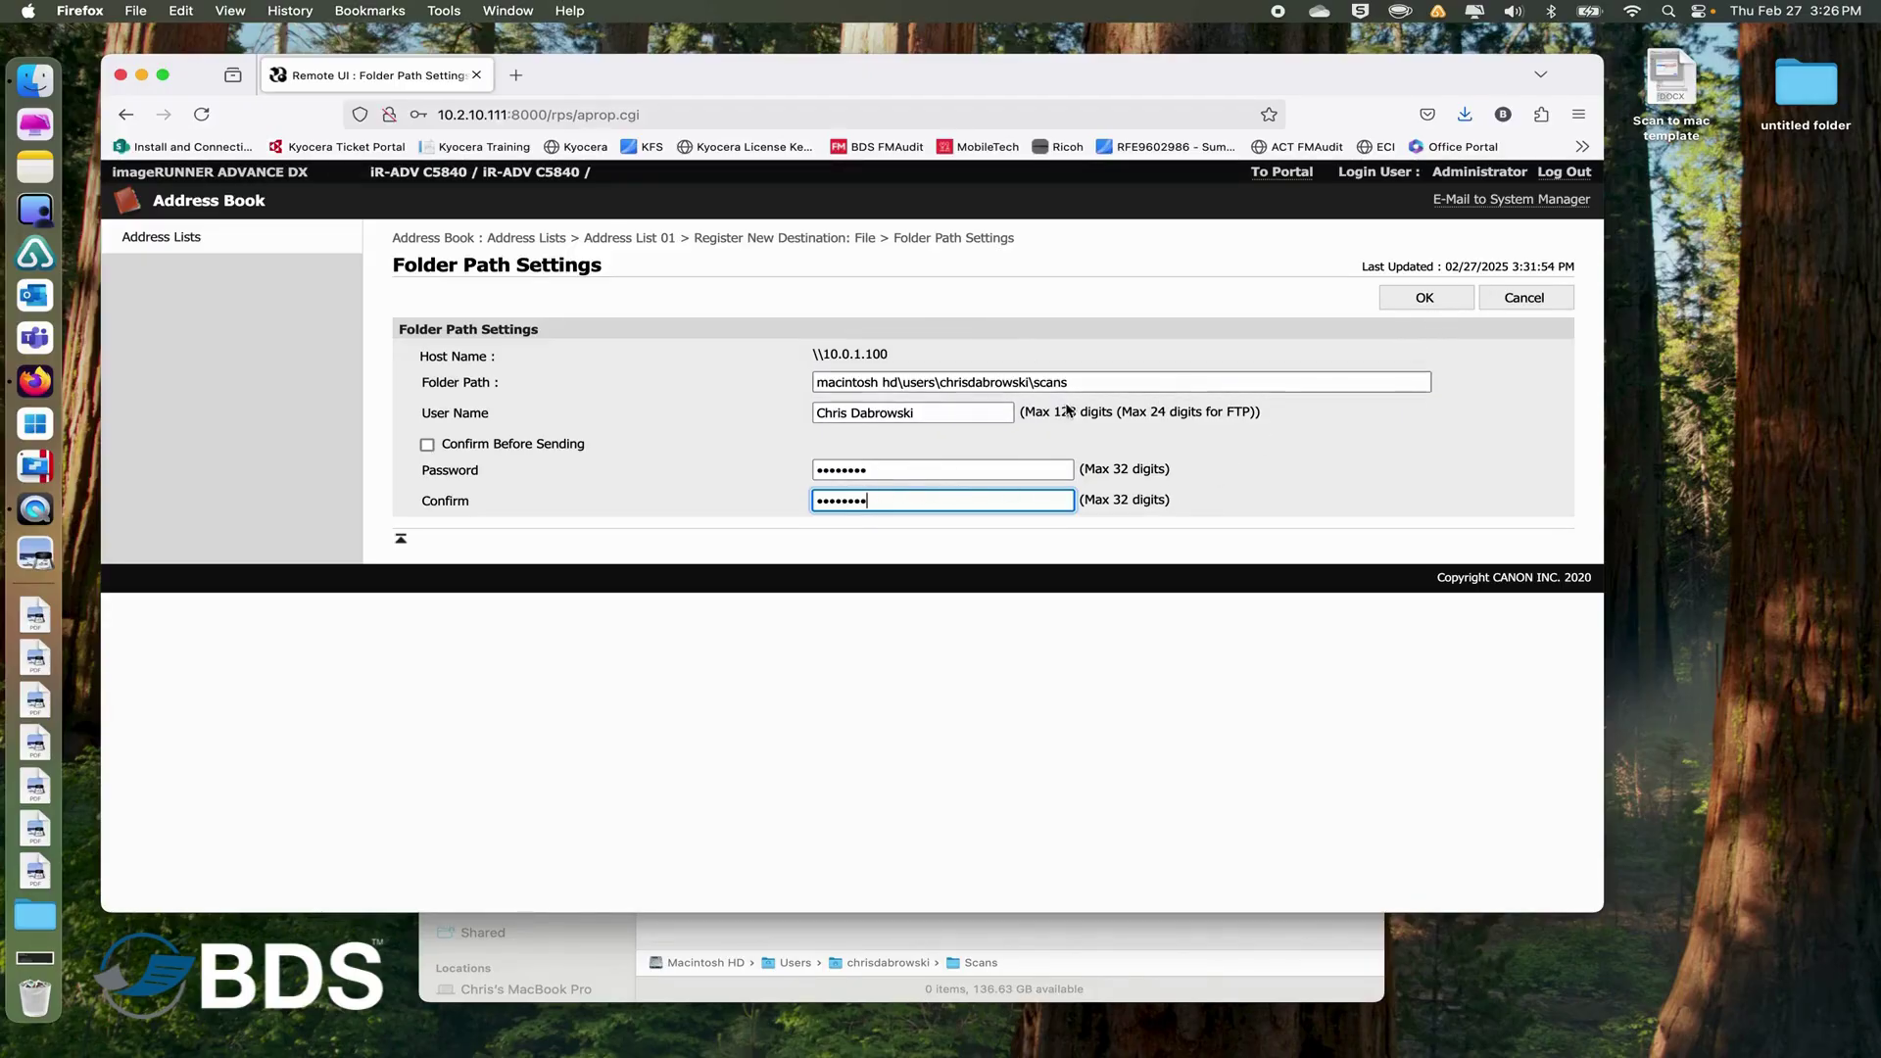
Confirm the folder settings, decline Firefox's offer to save the password, and register the new File destination.
{"action": "left_click", "coordinate": [1405, 302]}
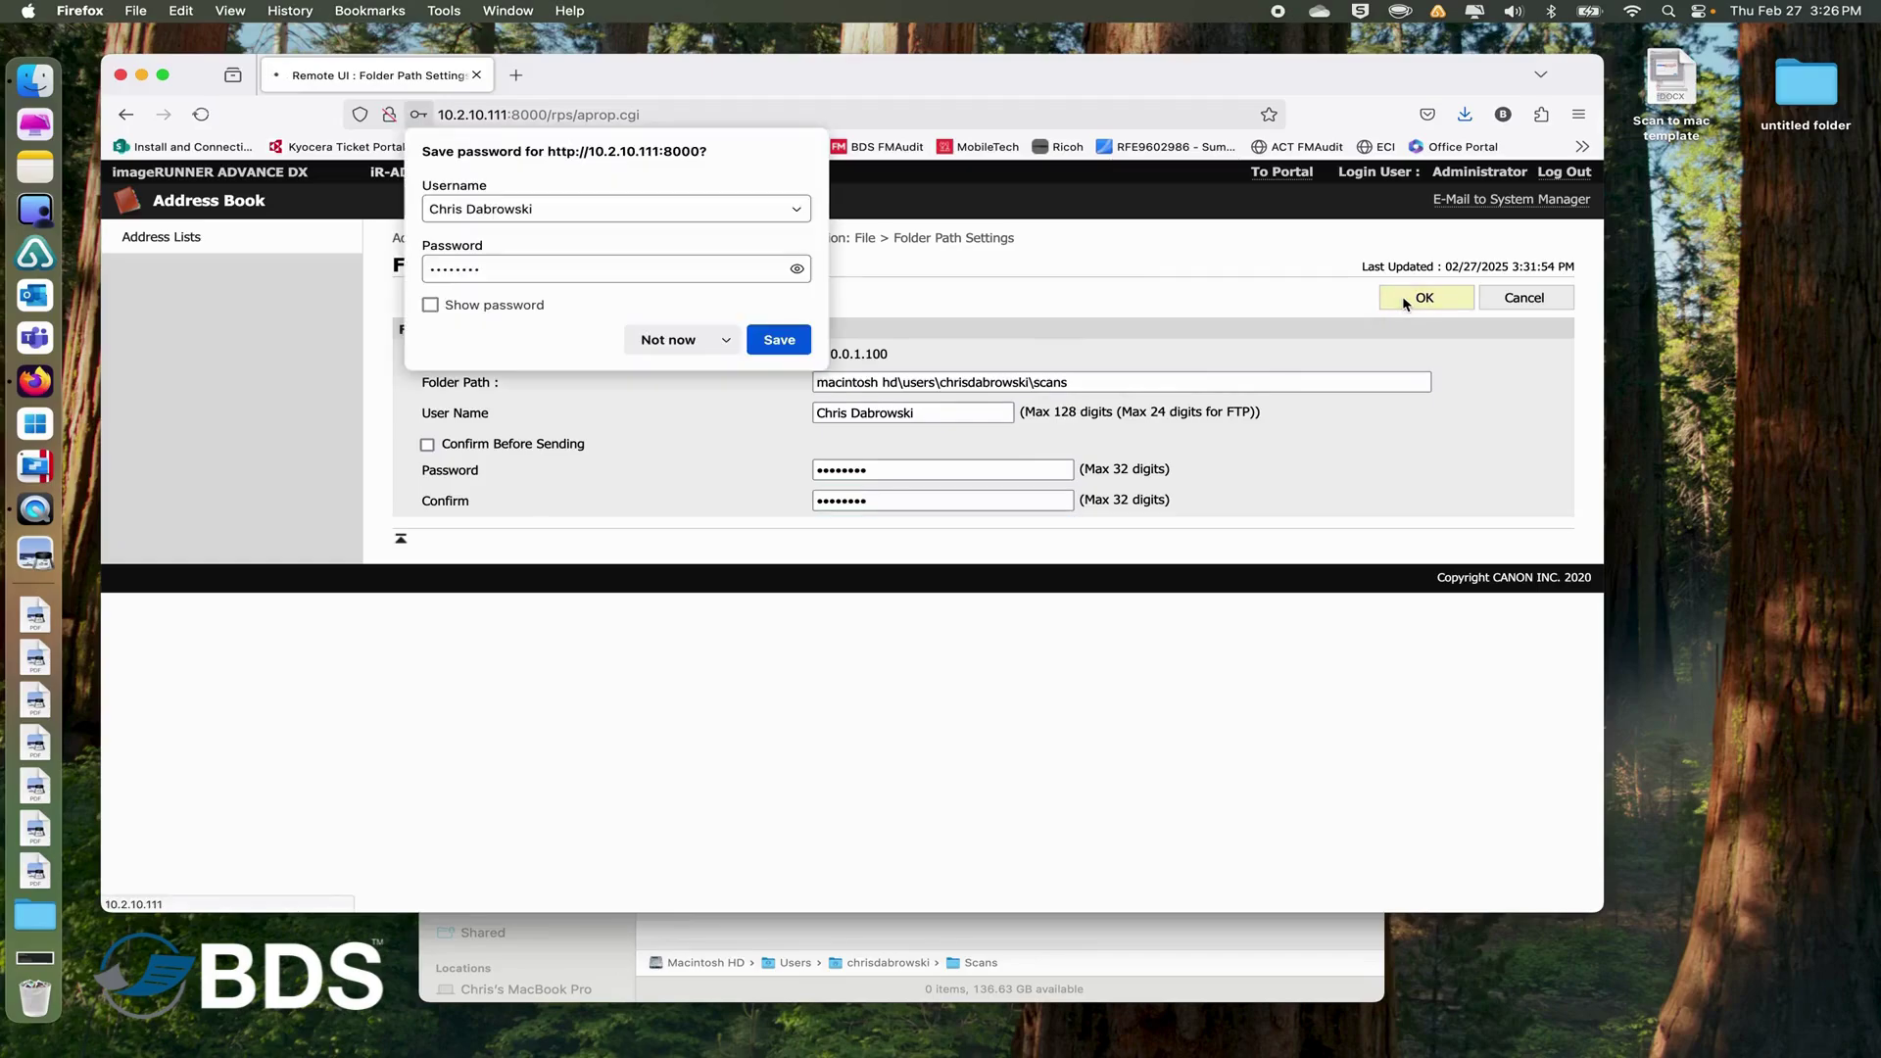
{"action": "left_click", "coordinate": [698, 340]}
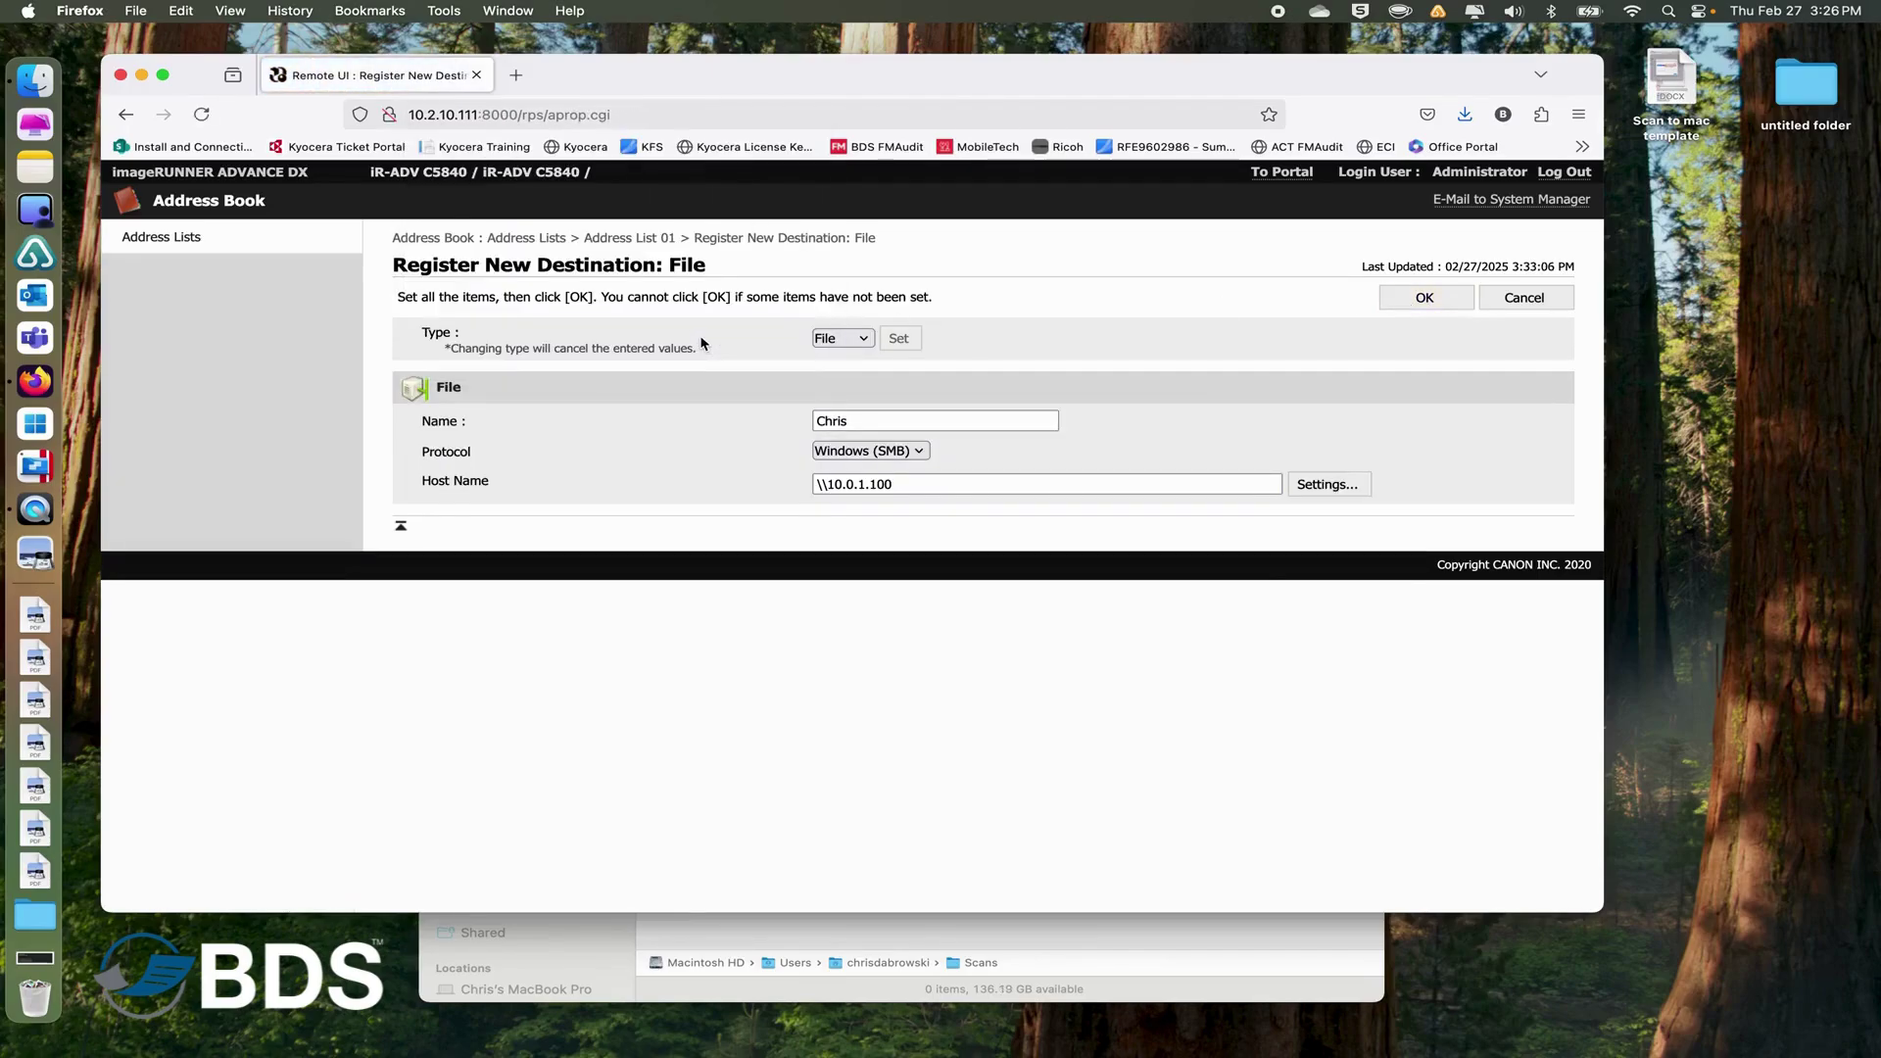
{"action": "left_click", "coordinate": [1436, 298]}
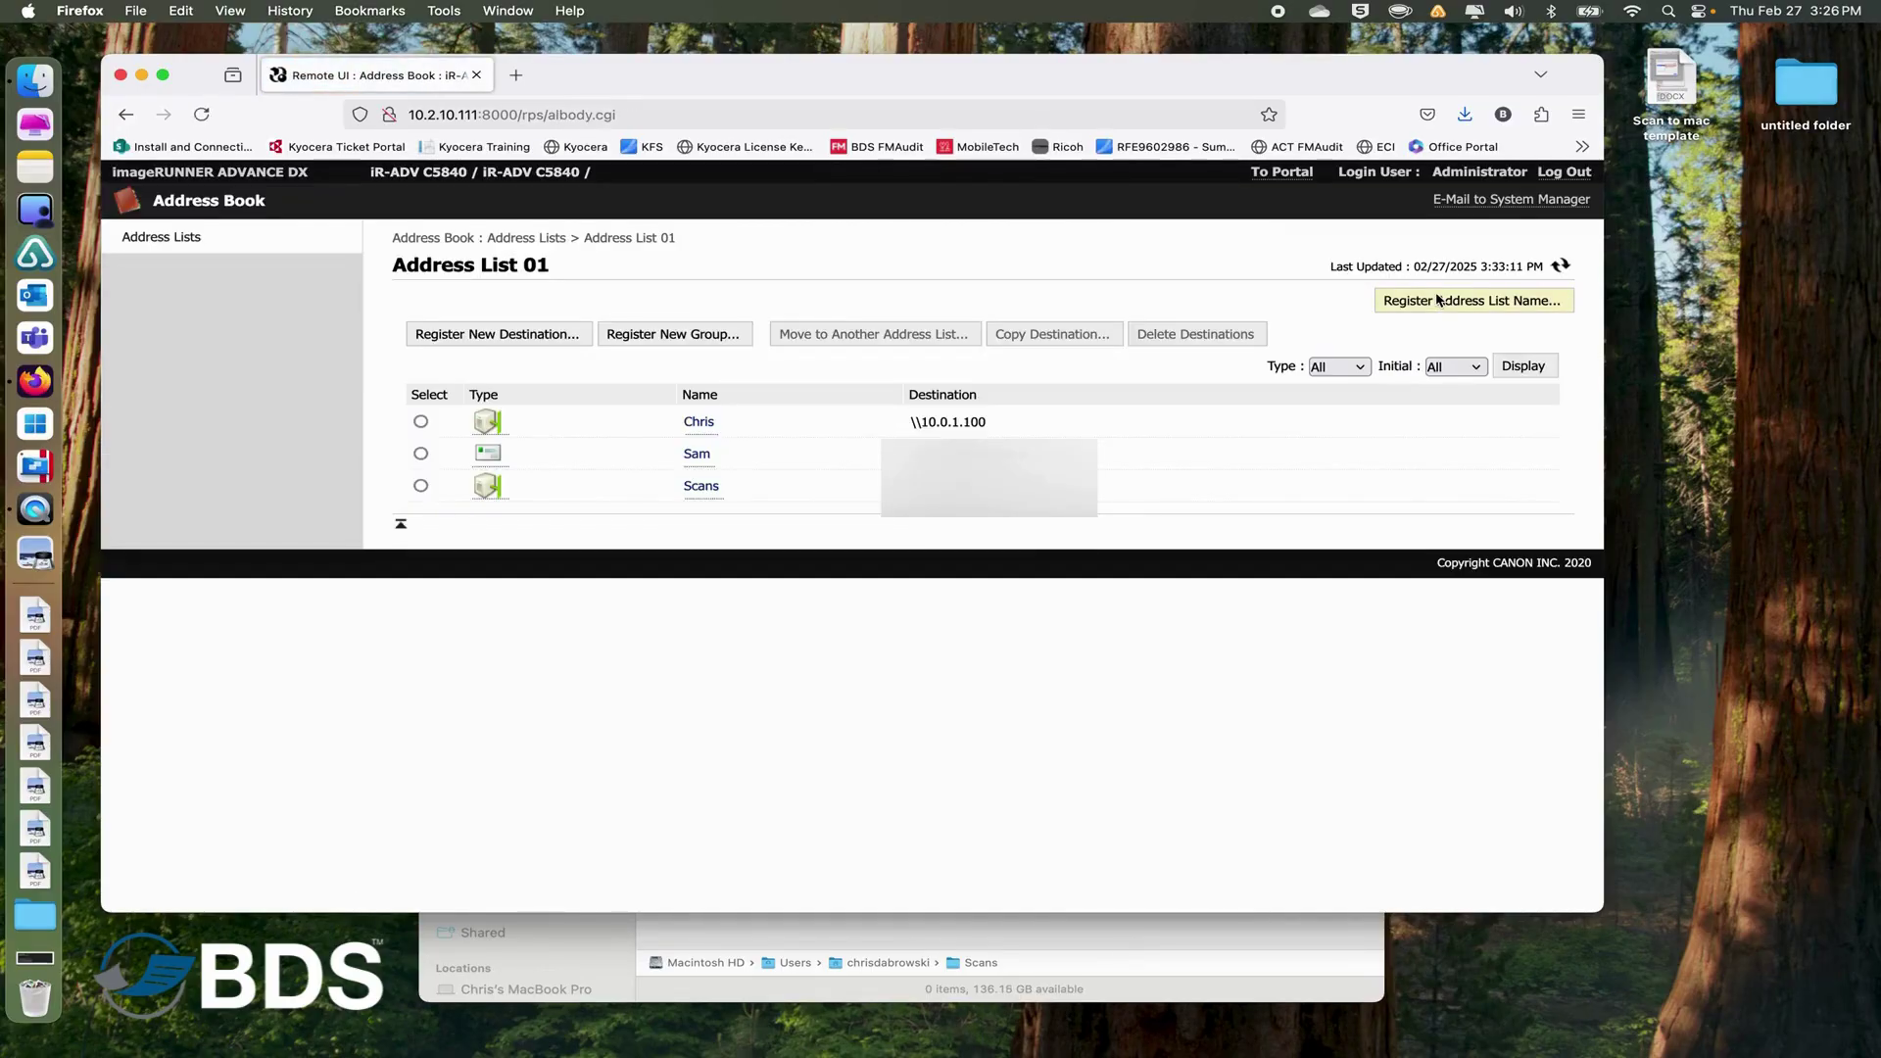